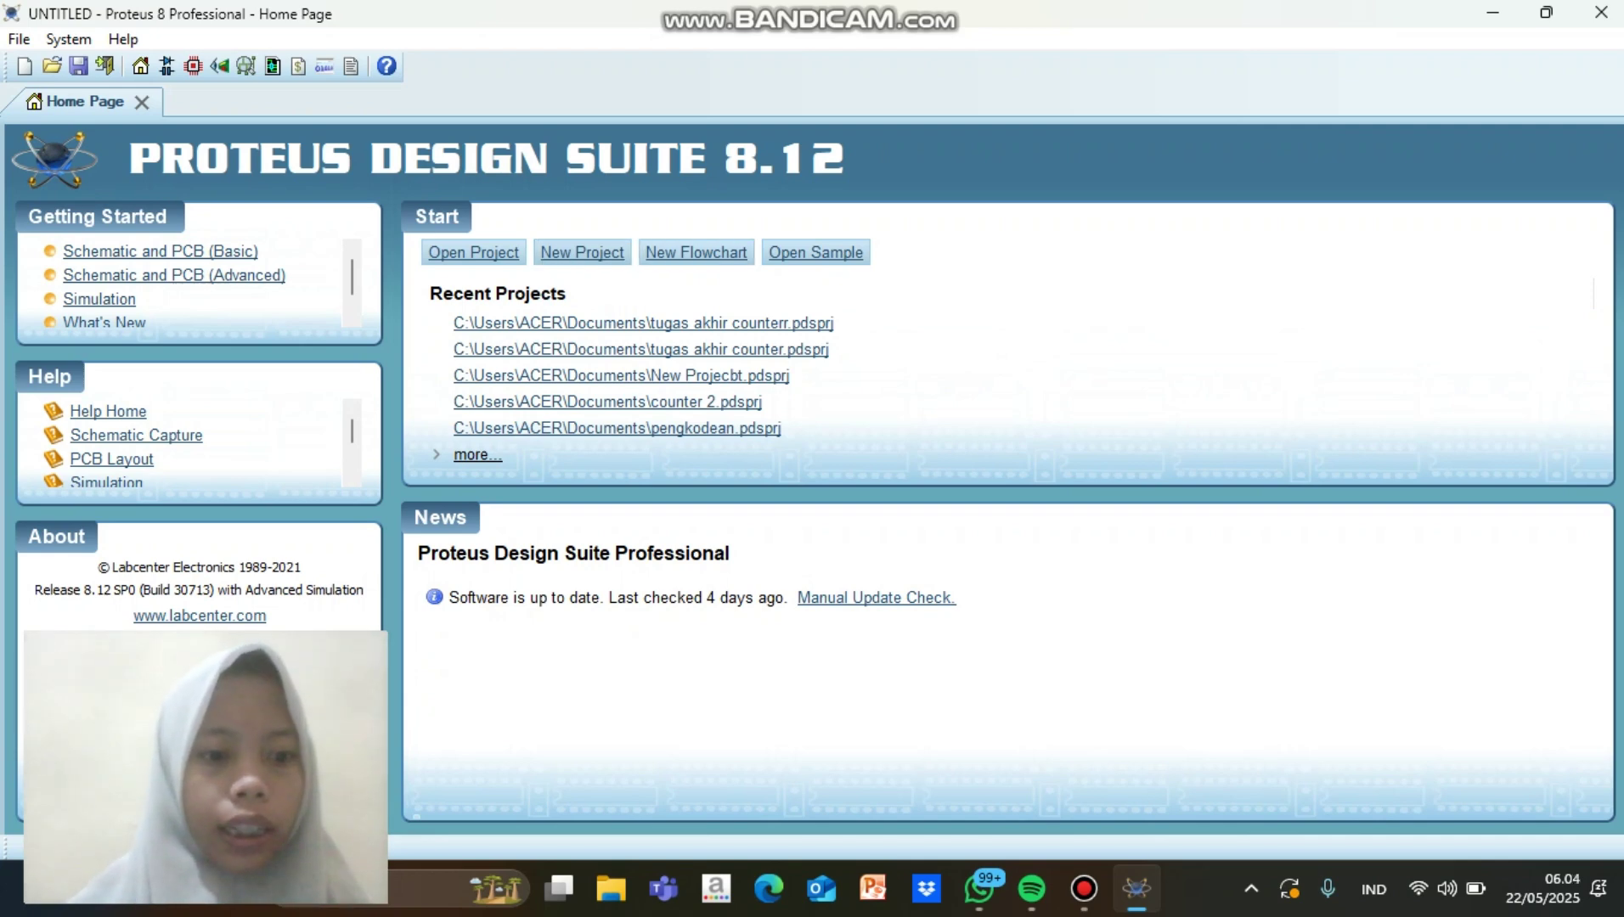
- Start a new project and name it TA counter, keeping the default Documents path
left_click(583, 252)
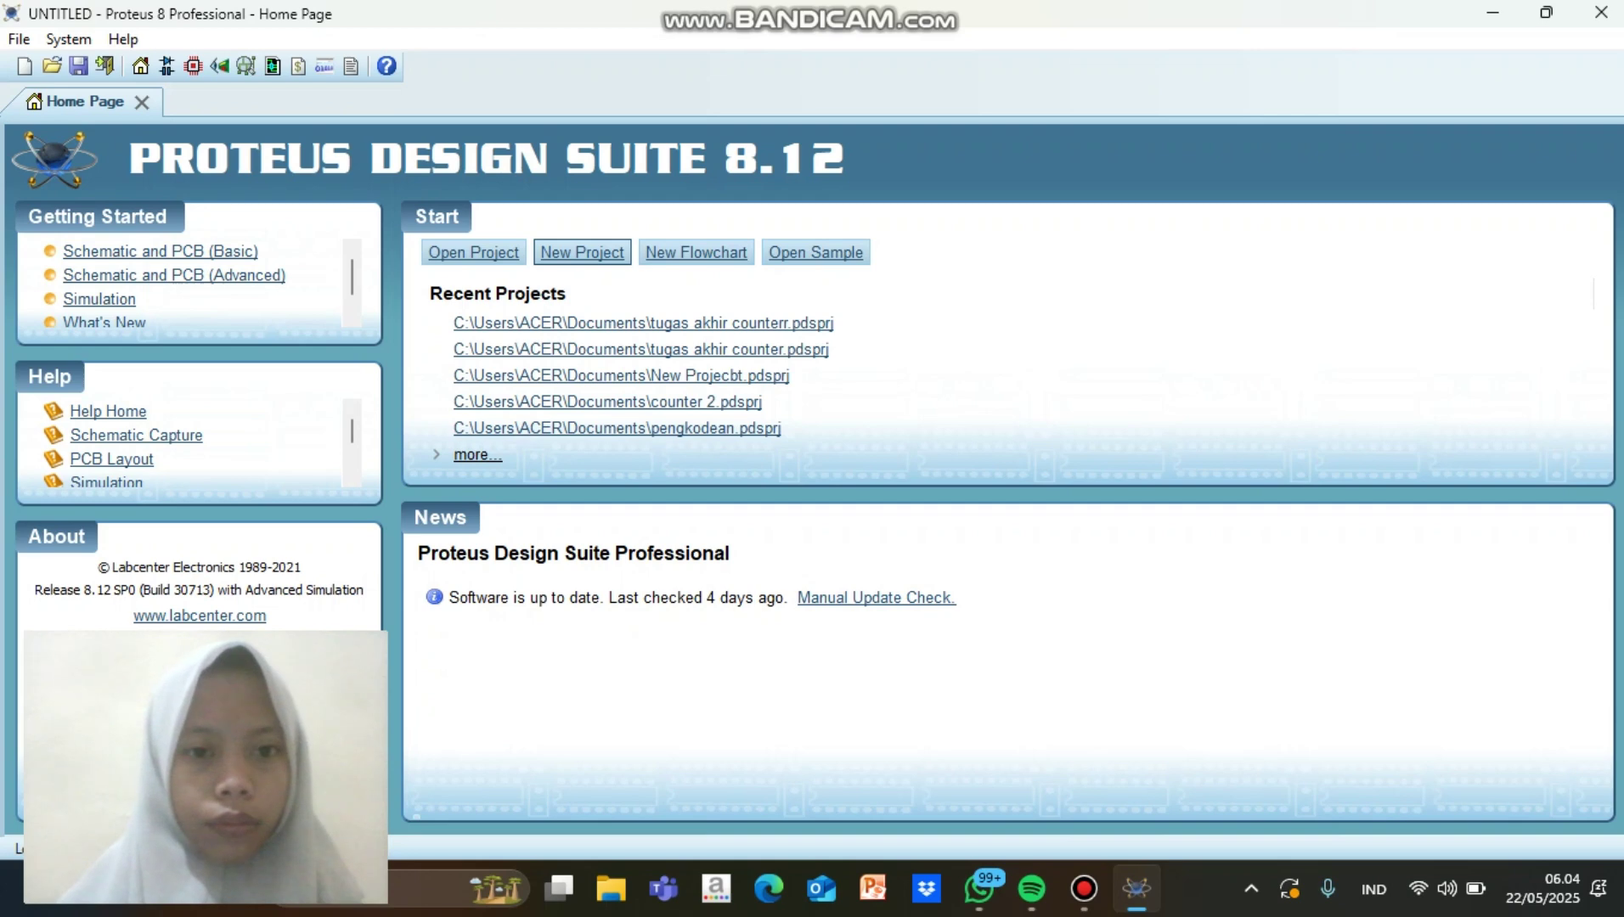
key("ctrl+n")
key("ctrl+a")
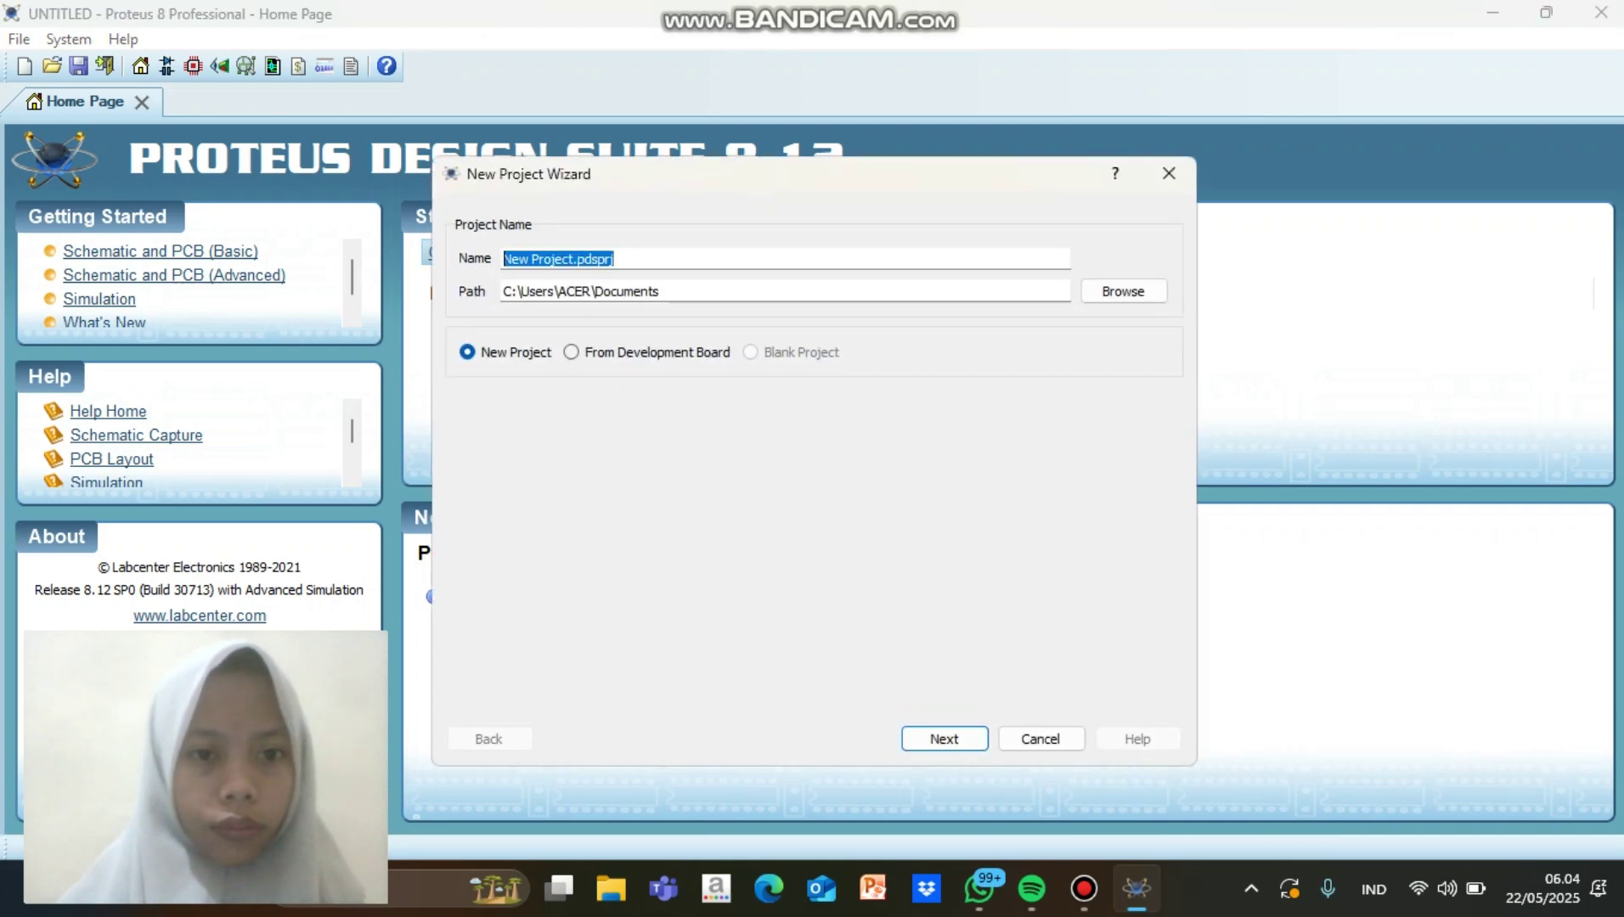
key("Caps_Lock")
type("TA")
key("Caps_Lock")
type("counter")
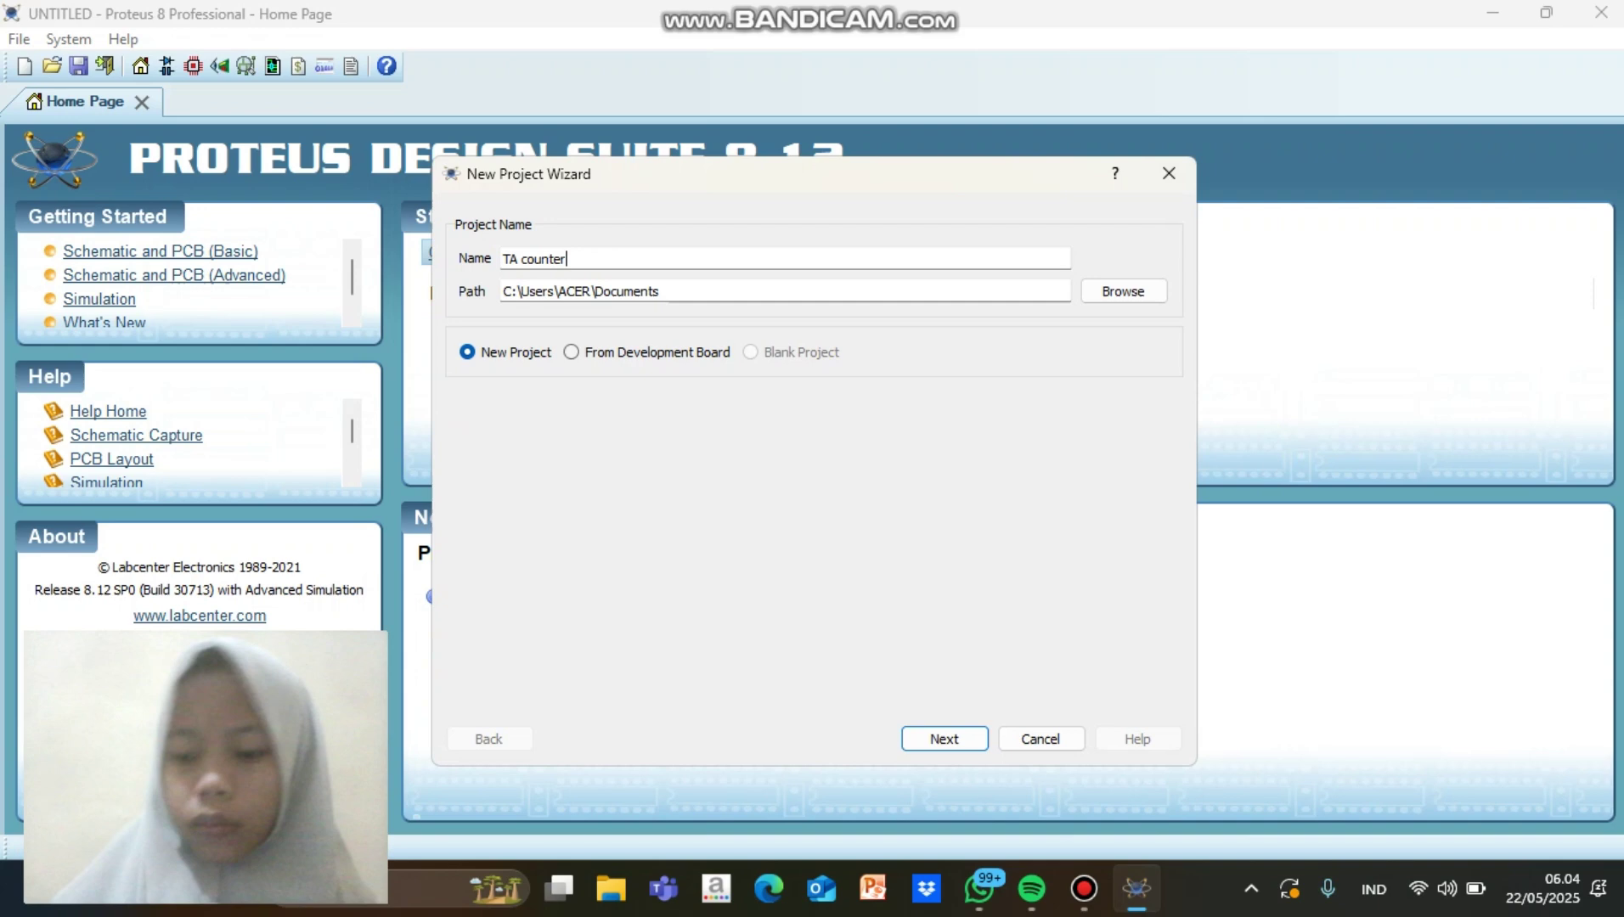
key("Return")
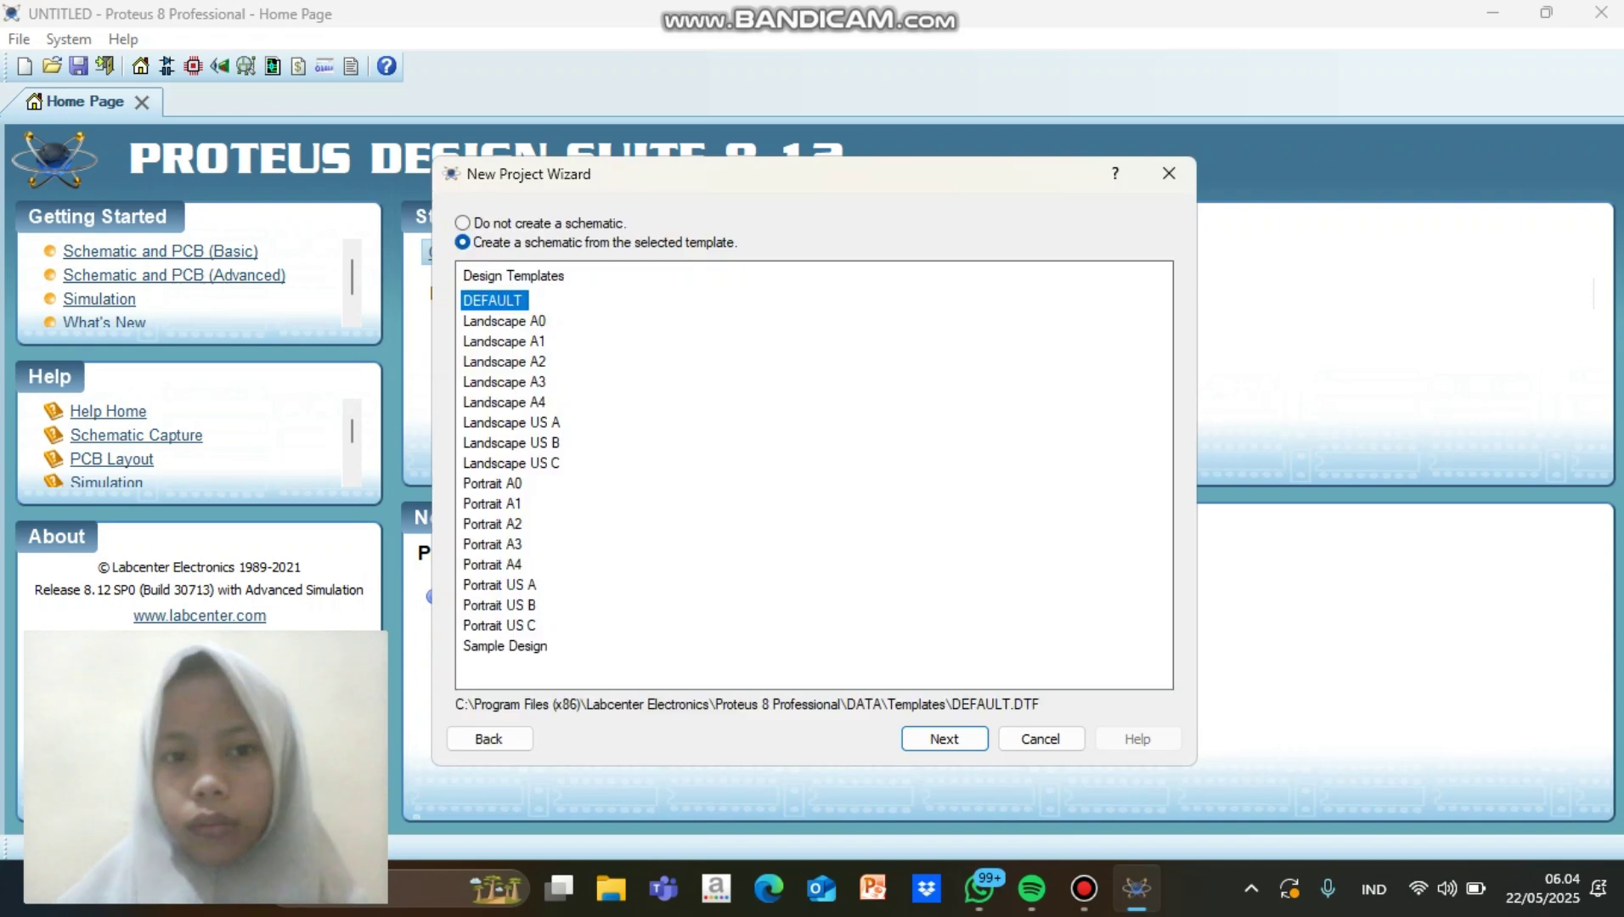
- Create the project with the DEFAULT schematic template, no PCB layout and no firmware project
key("Return")
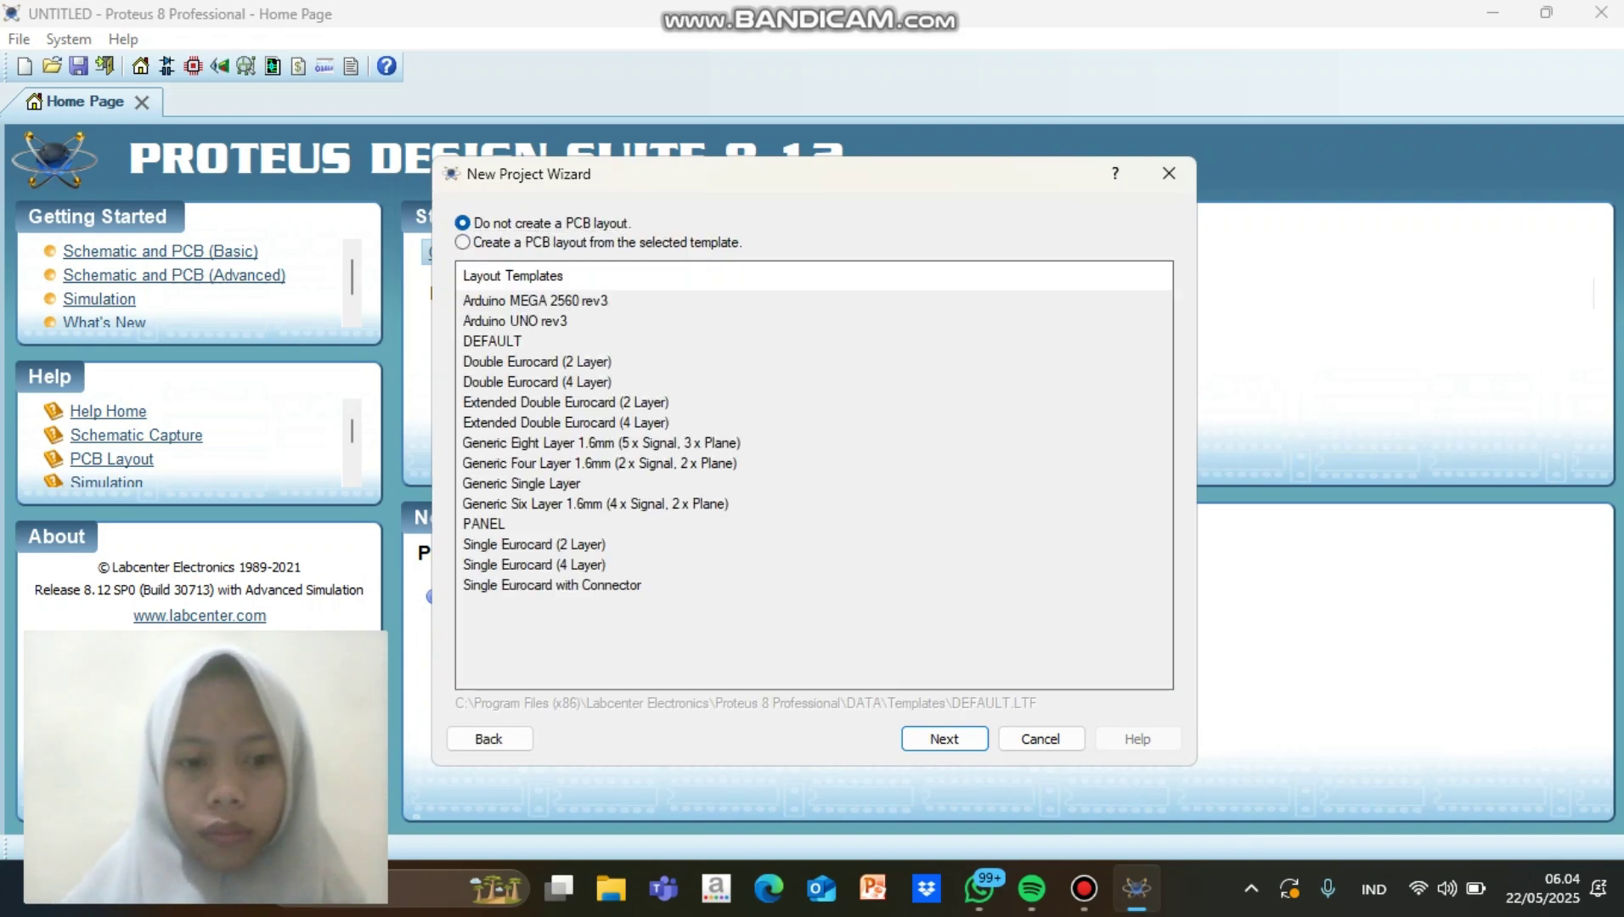
key("Return")
key("Return")
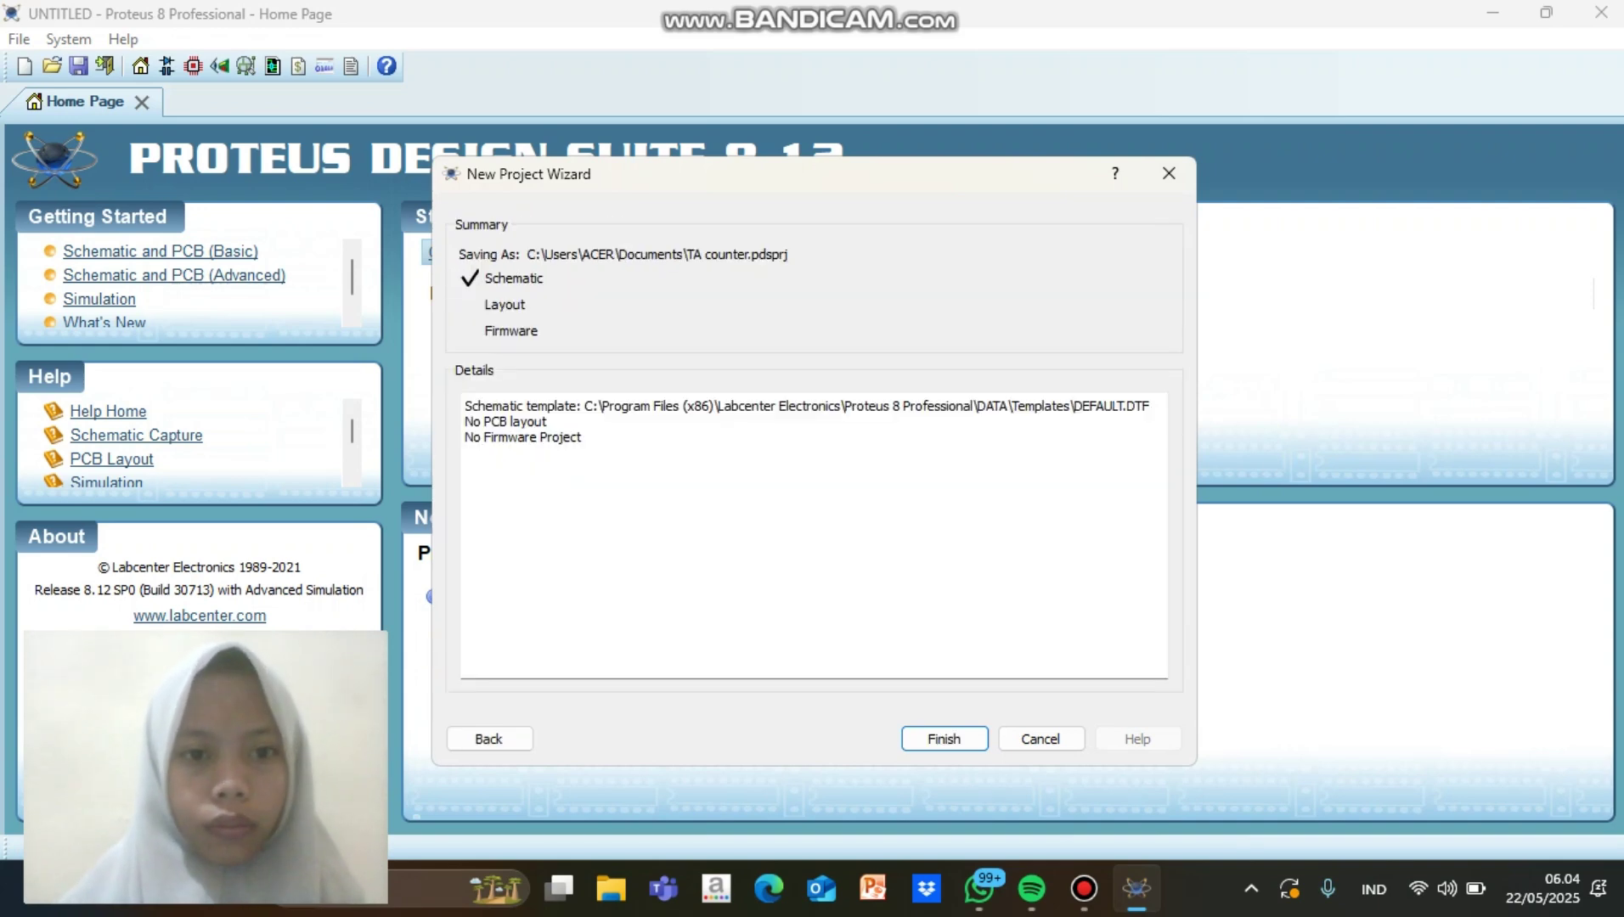
key("Return")
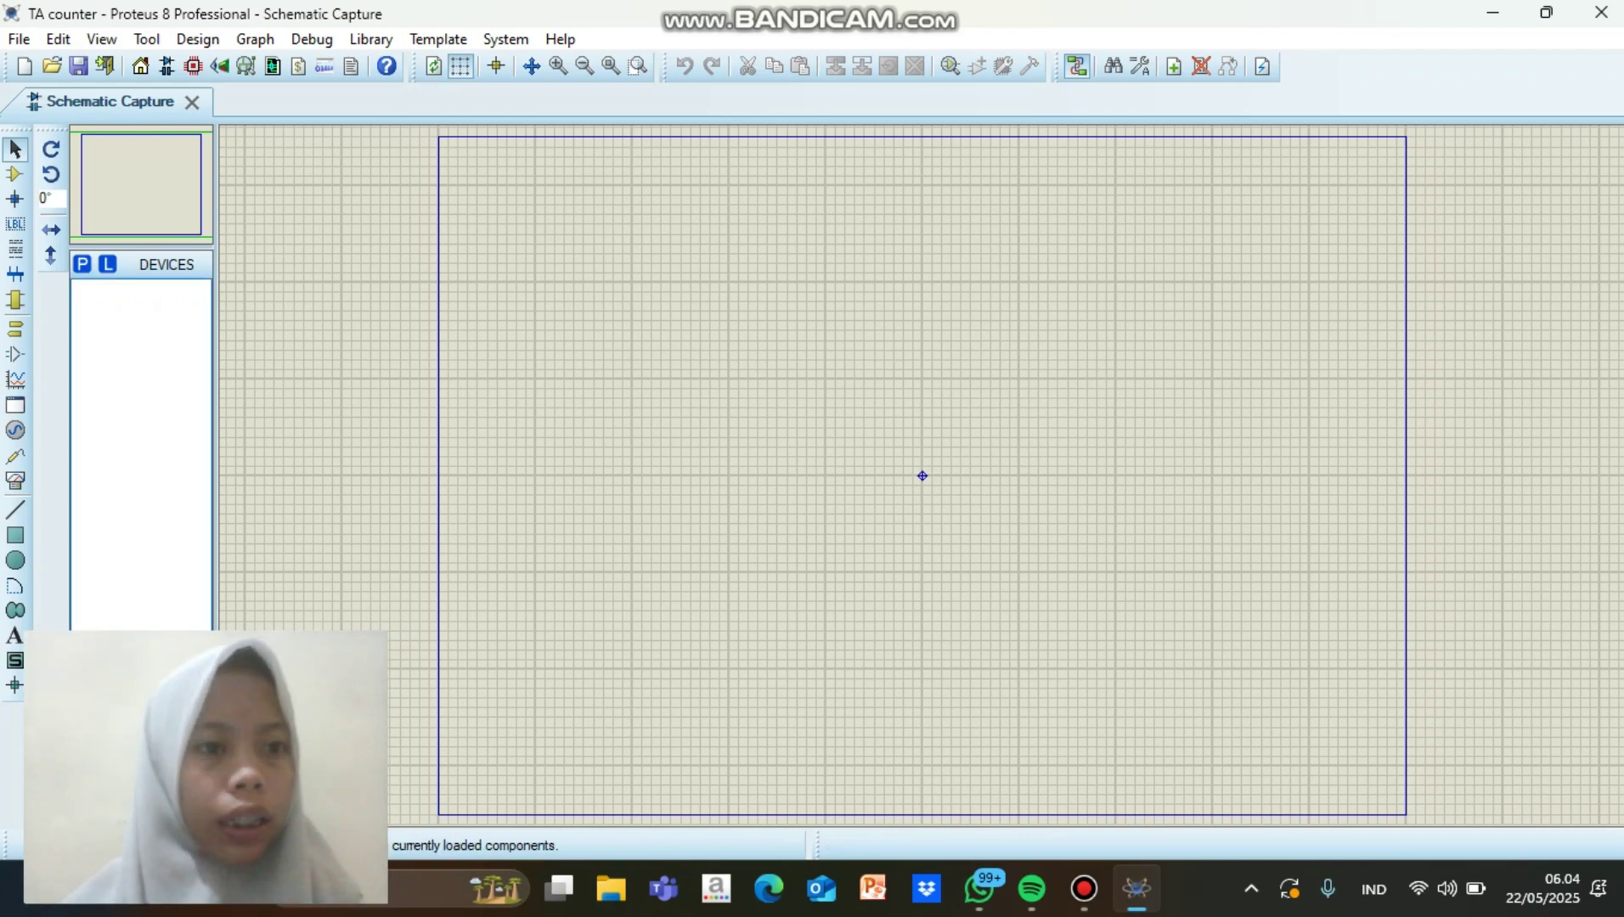
- Find the LOGICSTATE source in the device library and add it to the project's devices
left_click(81, 264)
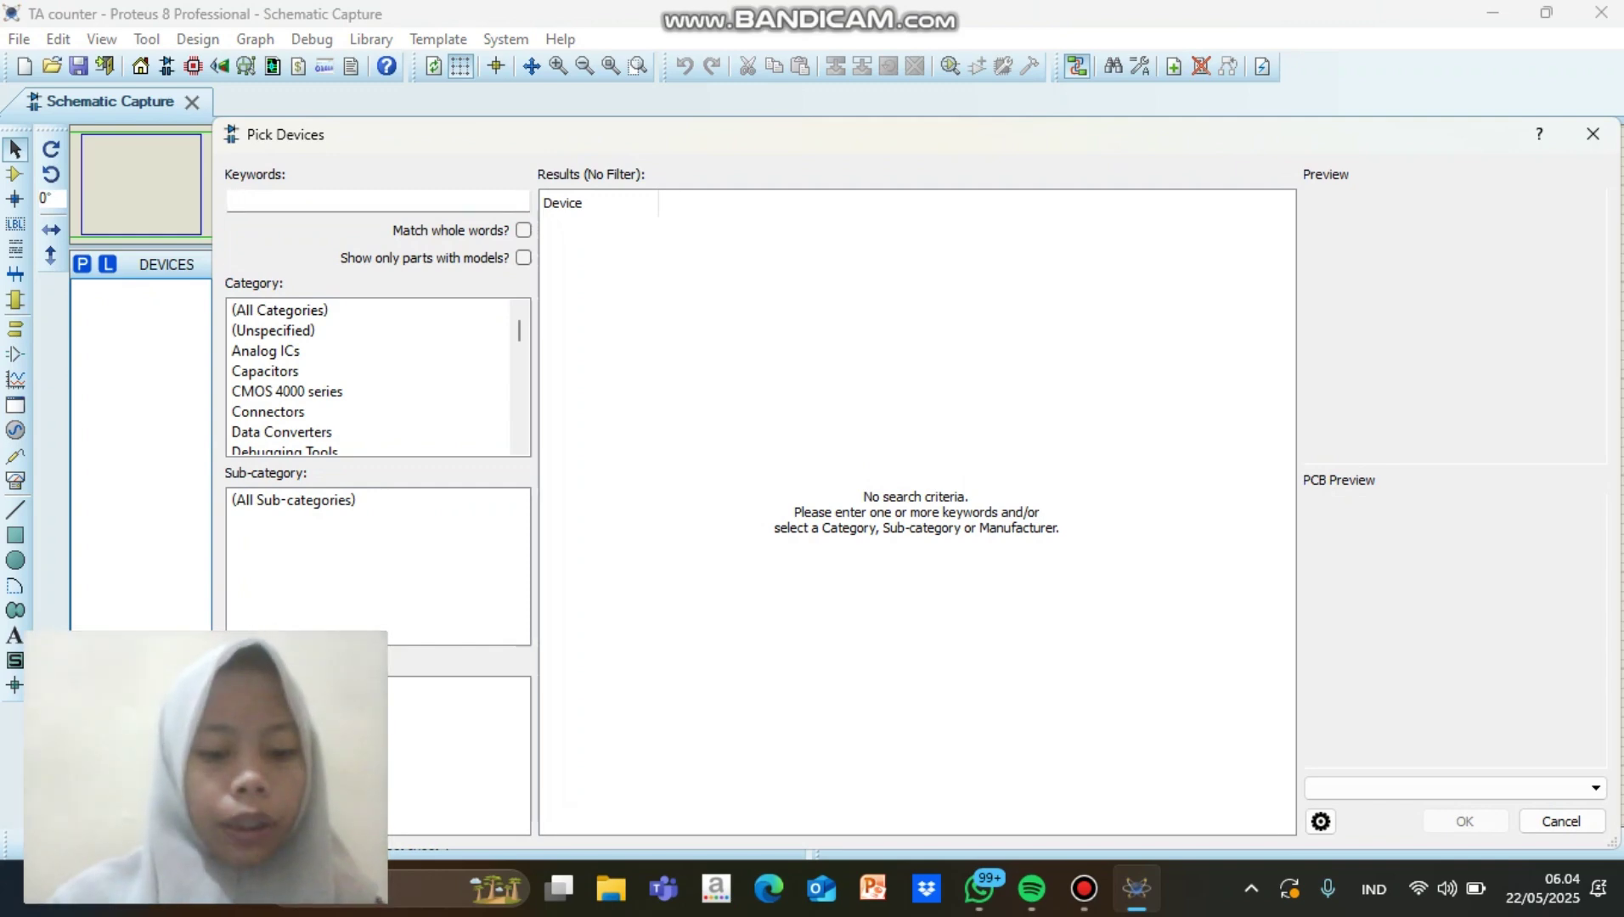
type("logi")
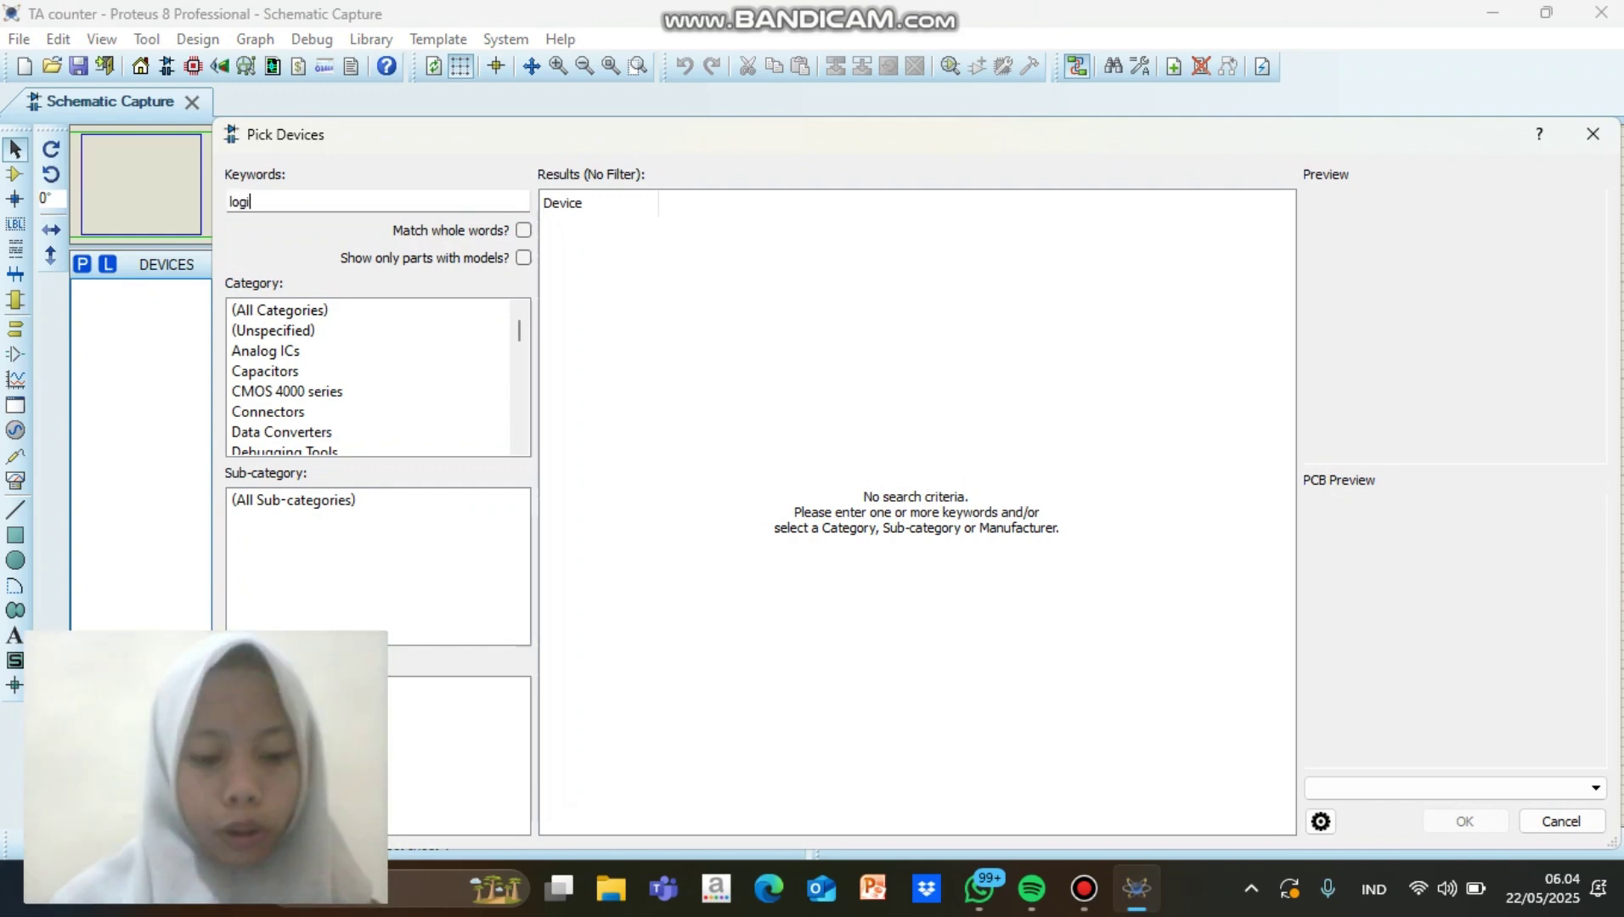
type("cstat")
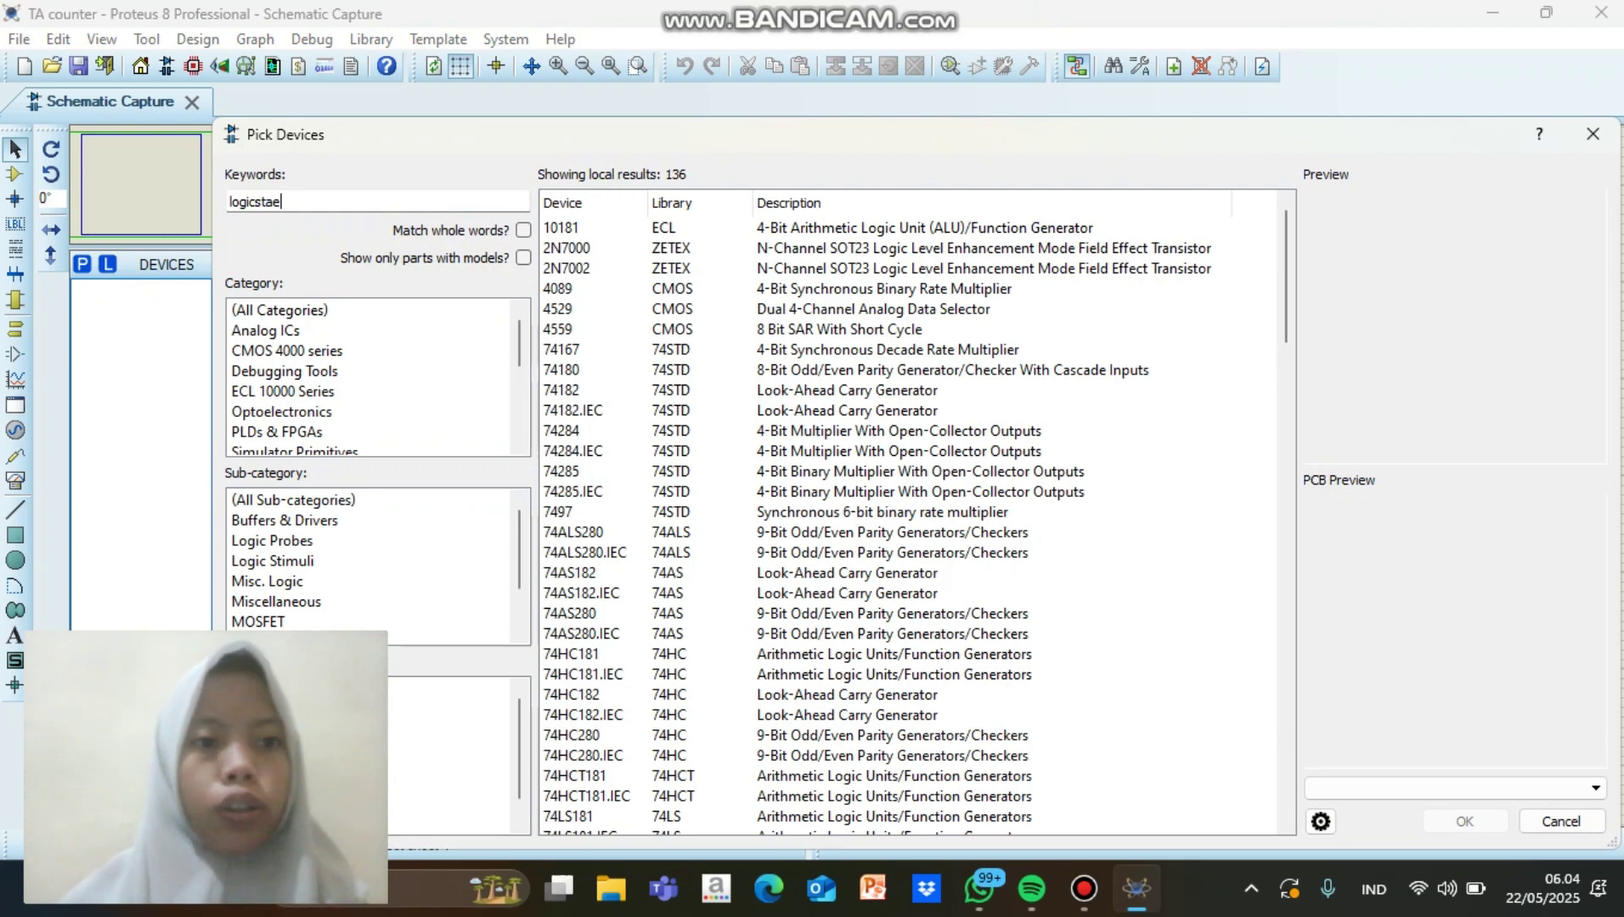
type("e")
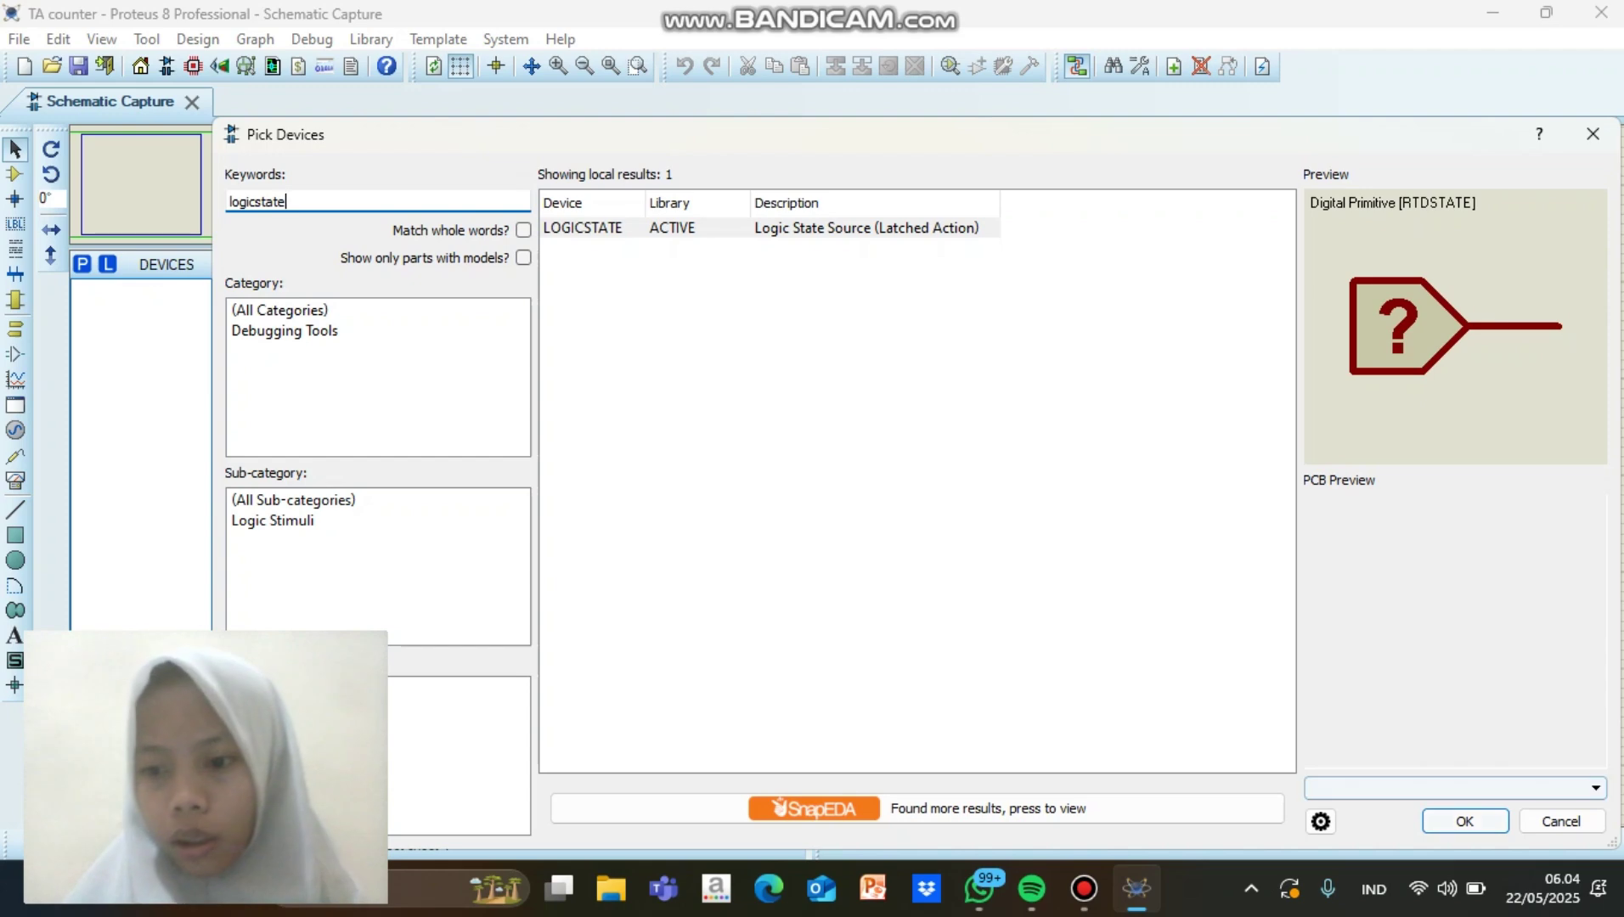
key("Return")
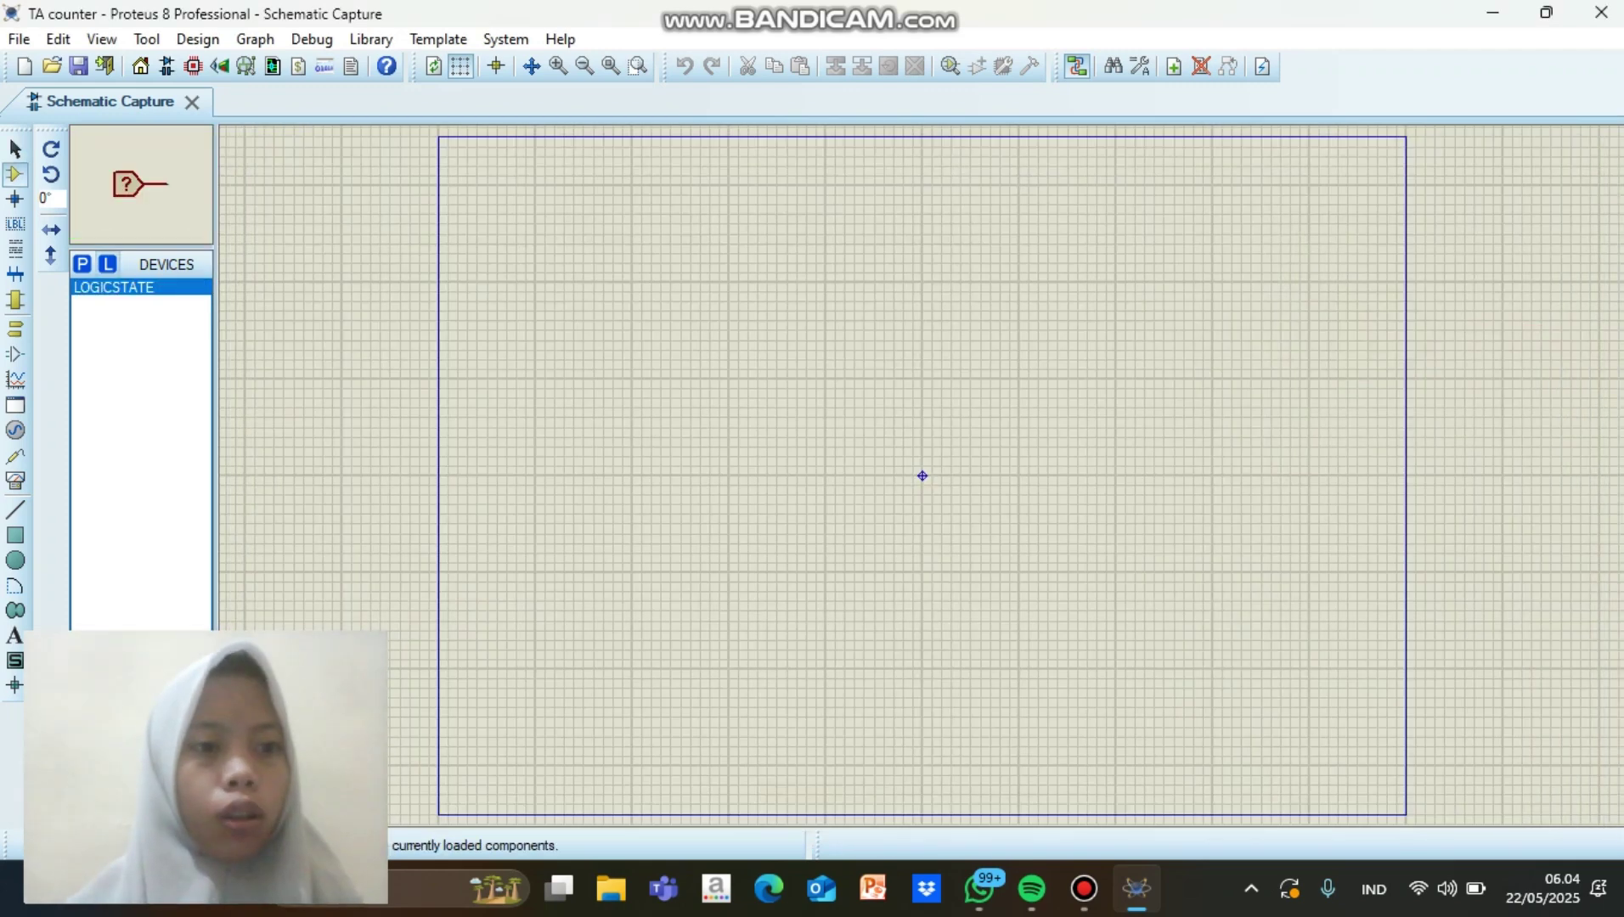
- Find the CMOS 4027 dual JK flip-flop in the device library and add it to the project's devices
left_click(81, 264)
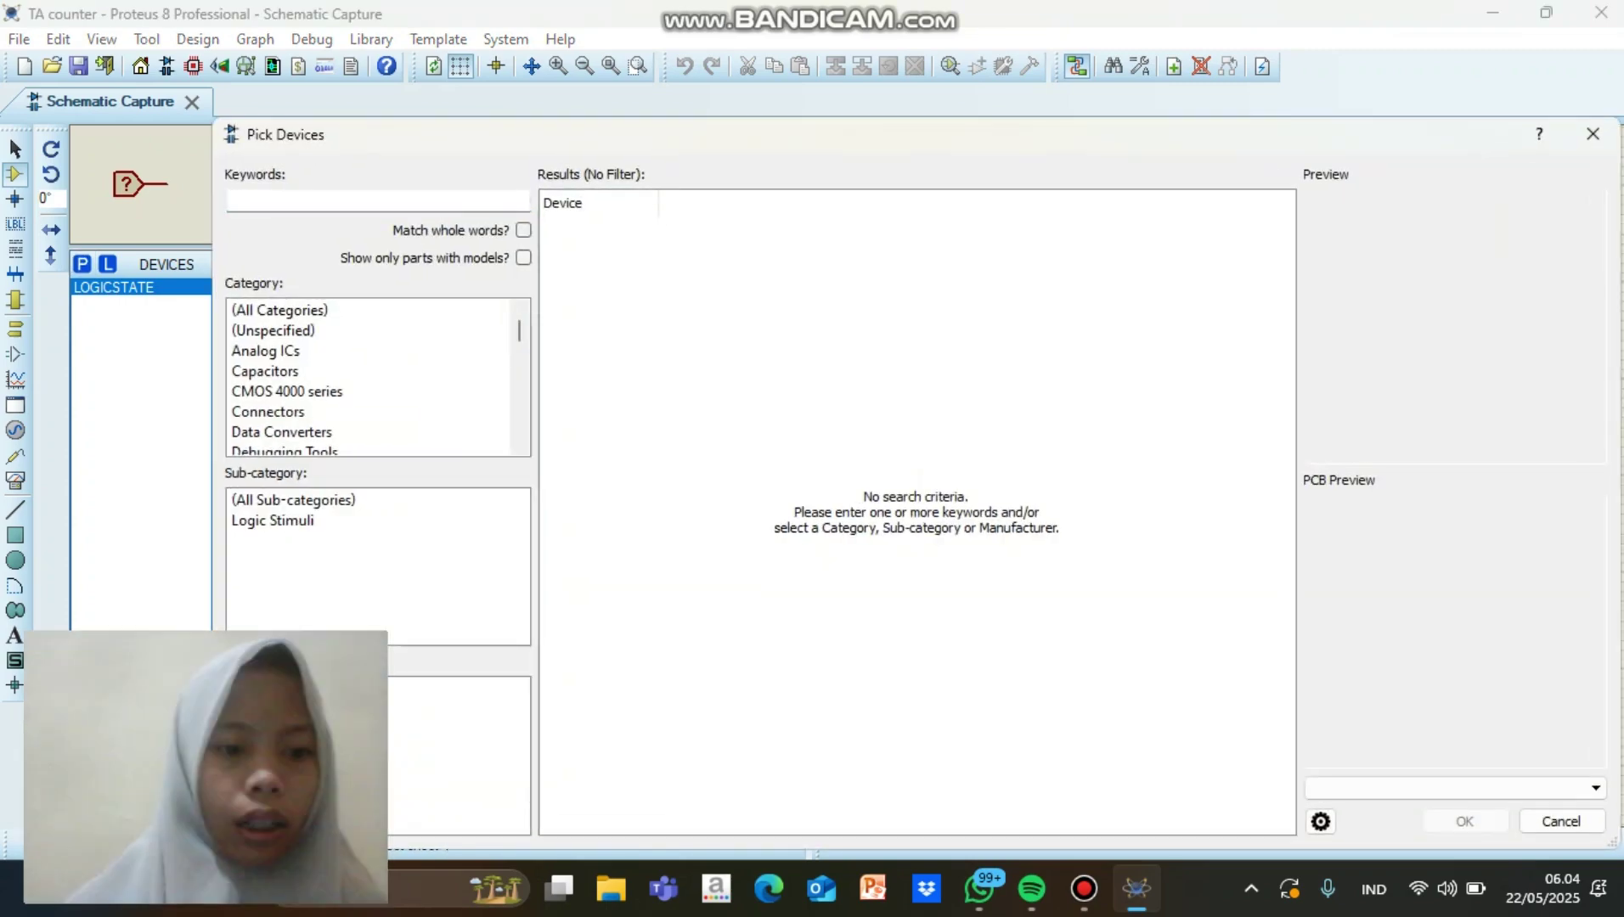
type("402")
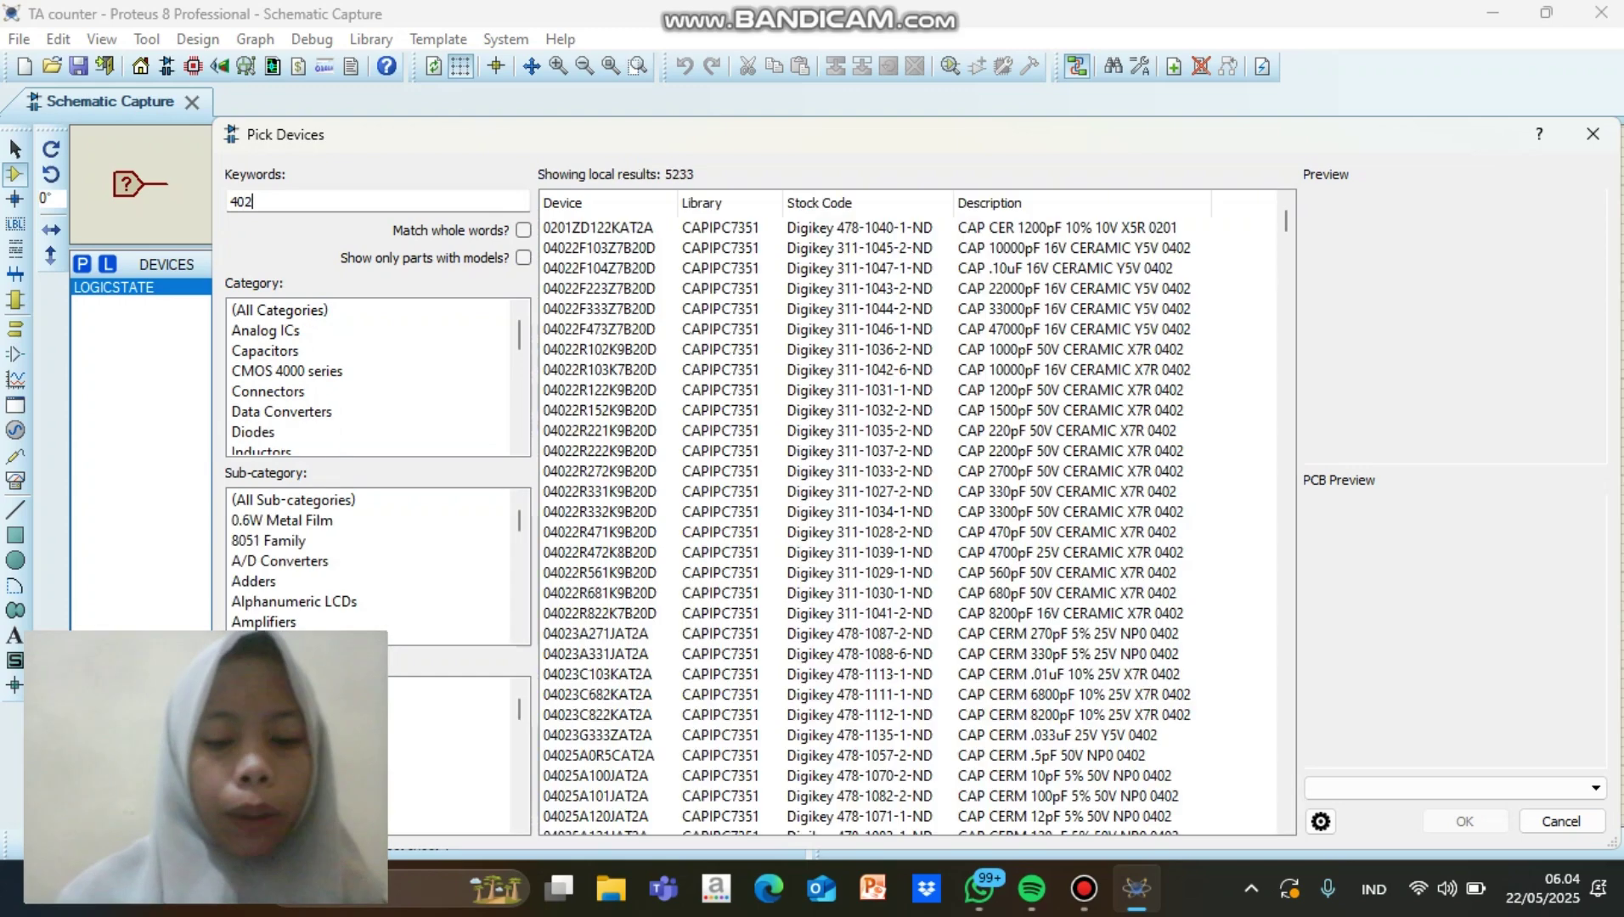
type("7")
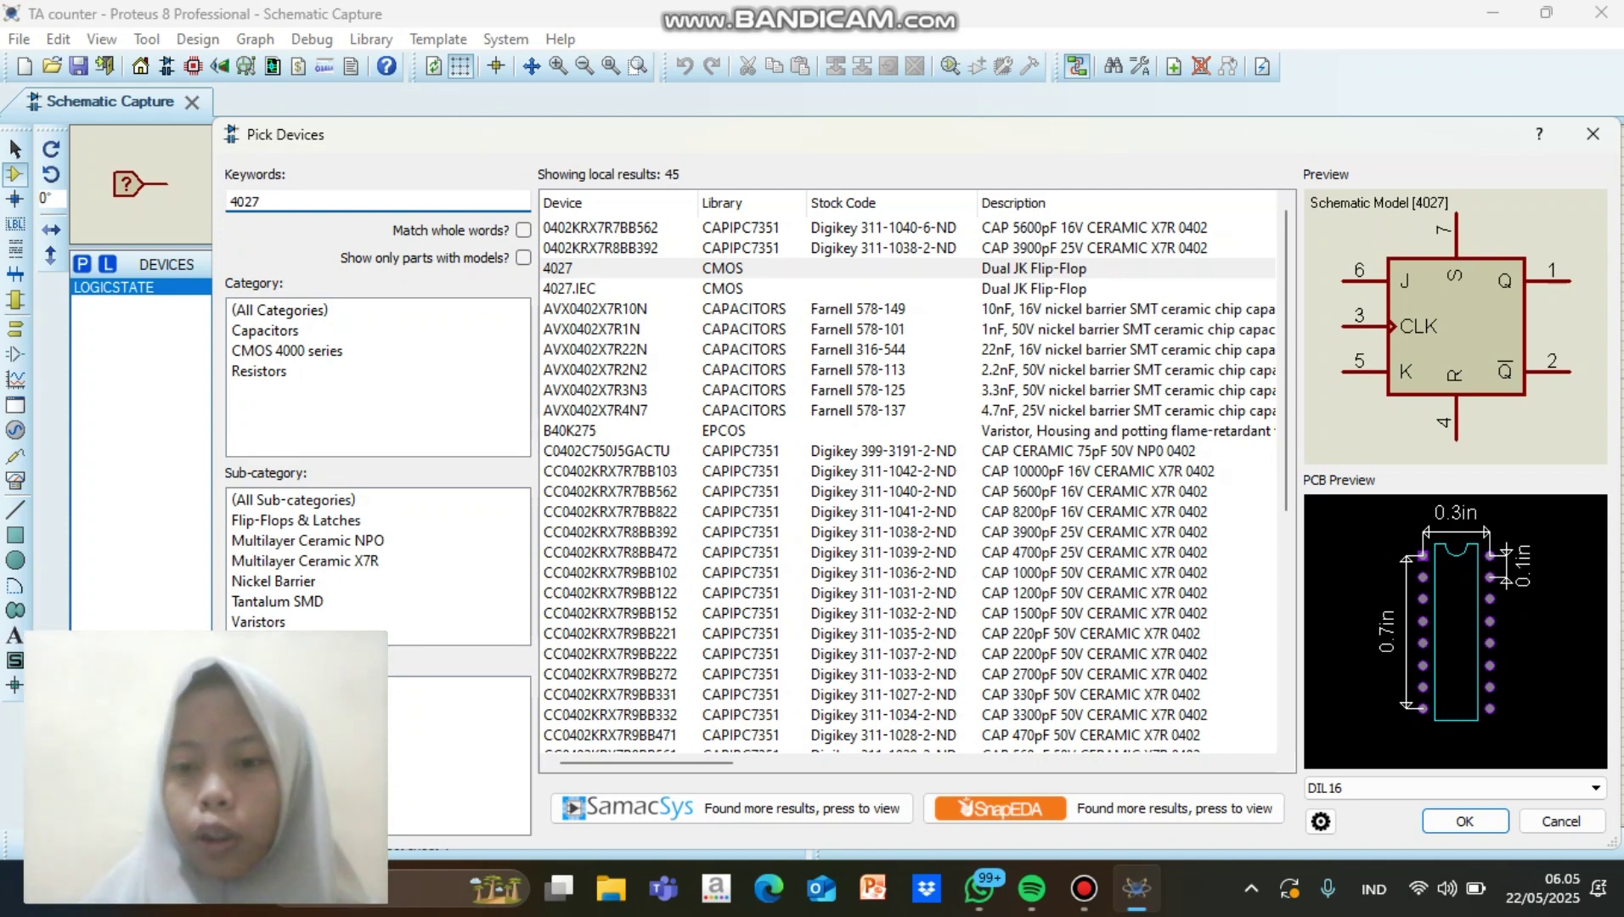
left_click(1464, 822)
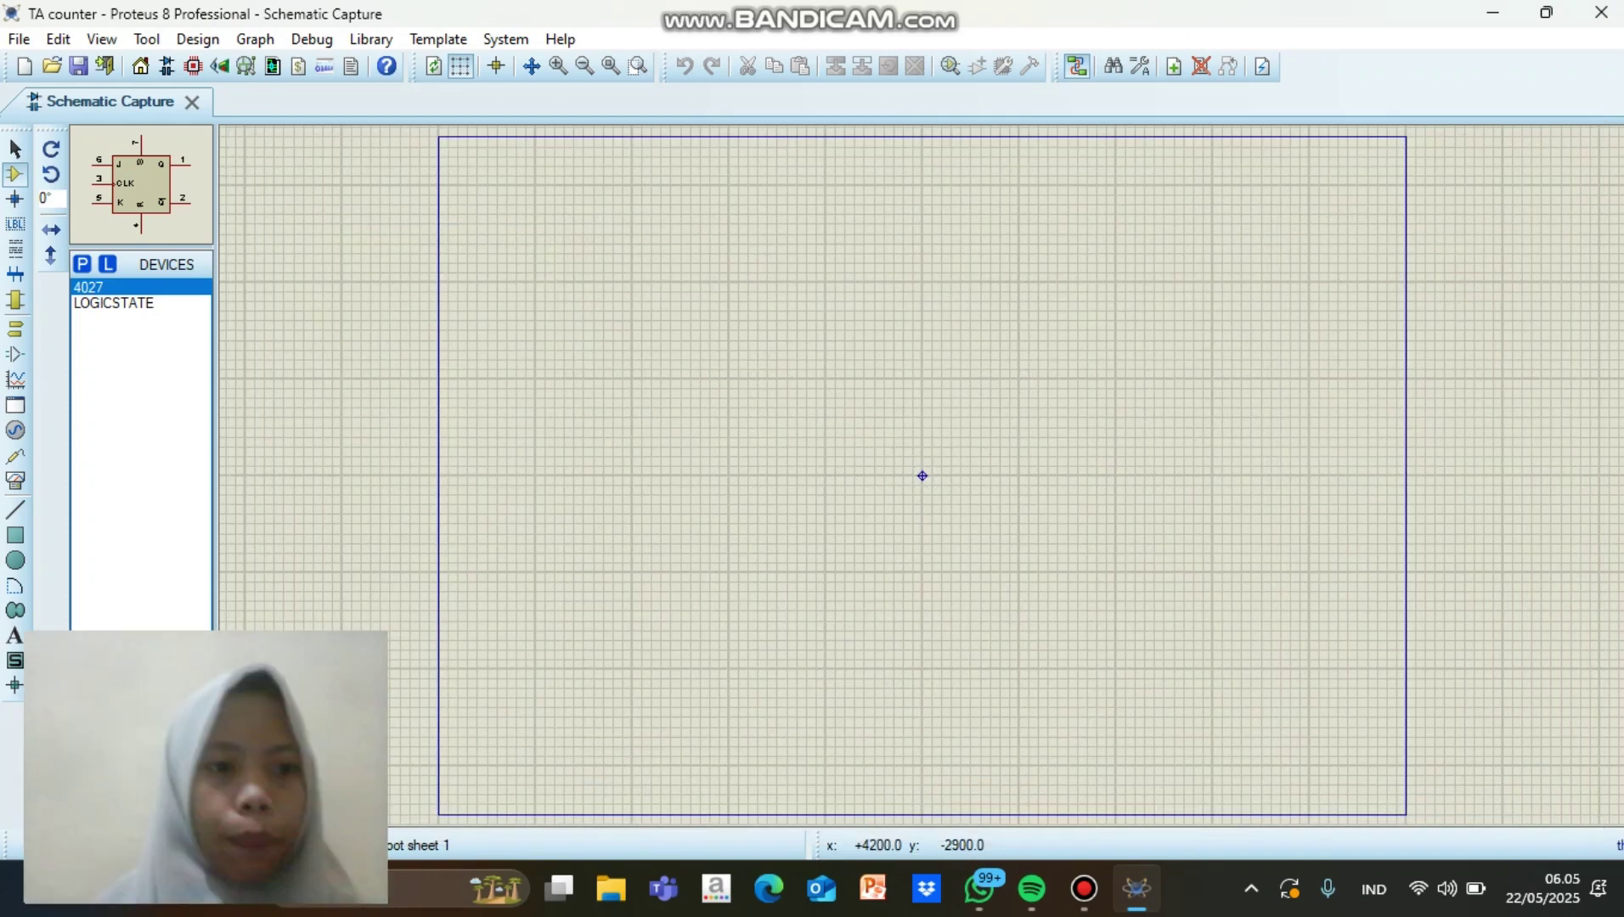
- Find the standard LOGICPROBE indicator in the device library and add it to the project's devices
left_click(81, 264)
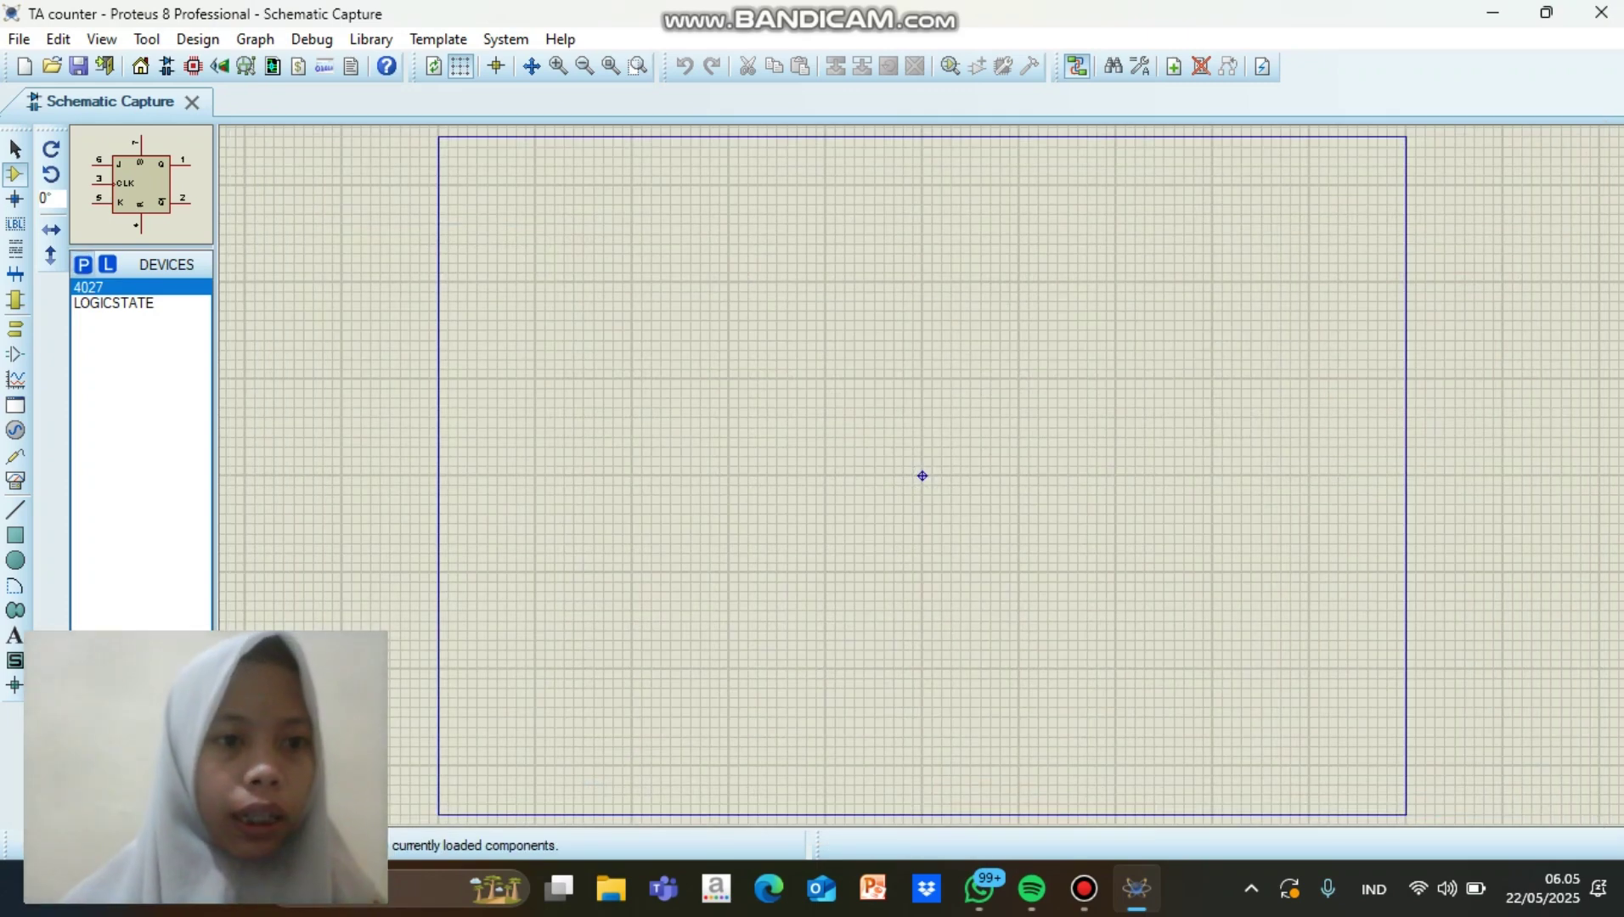
type("logi")
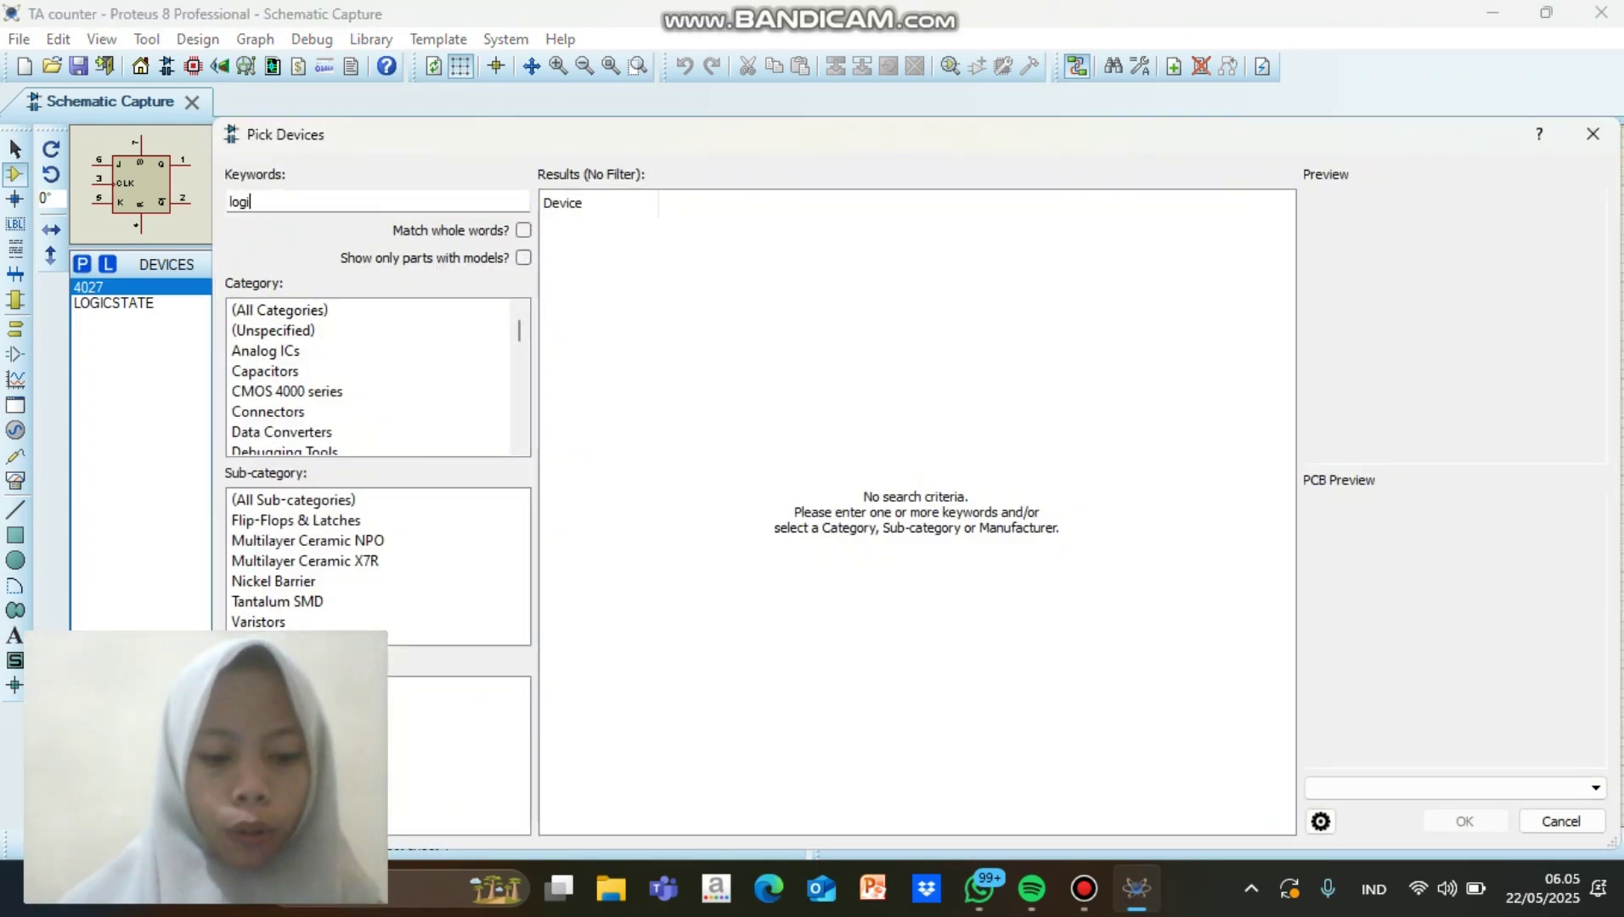
type("cprobe")
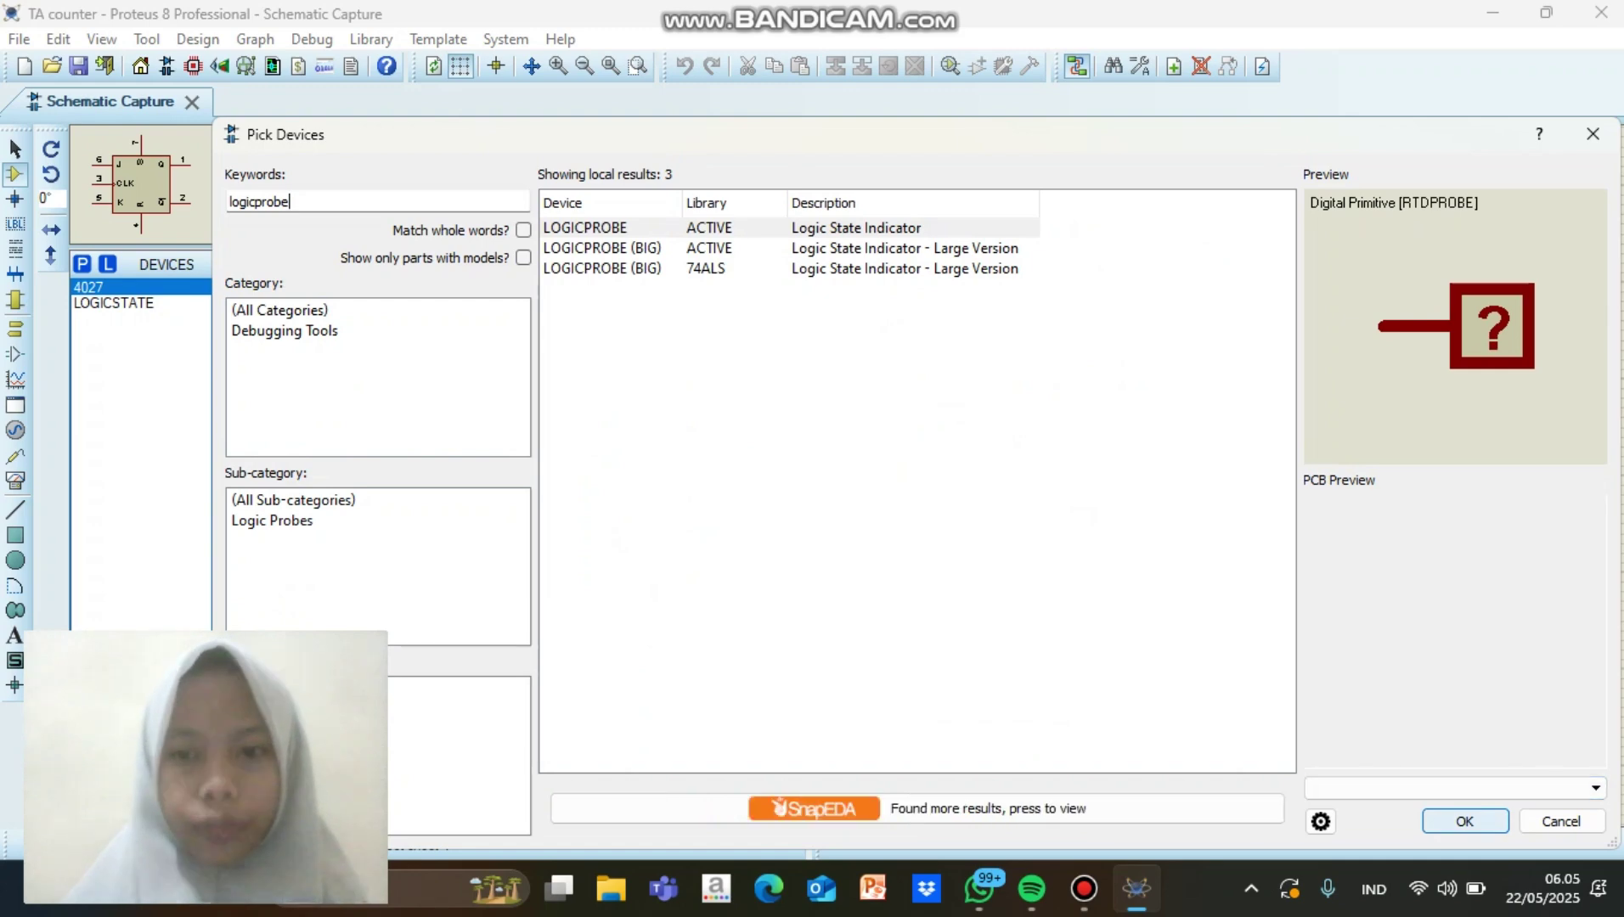
key("Return")
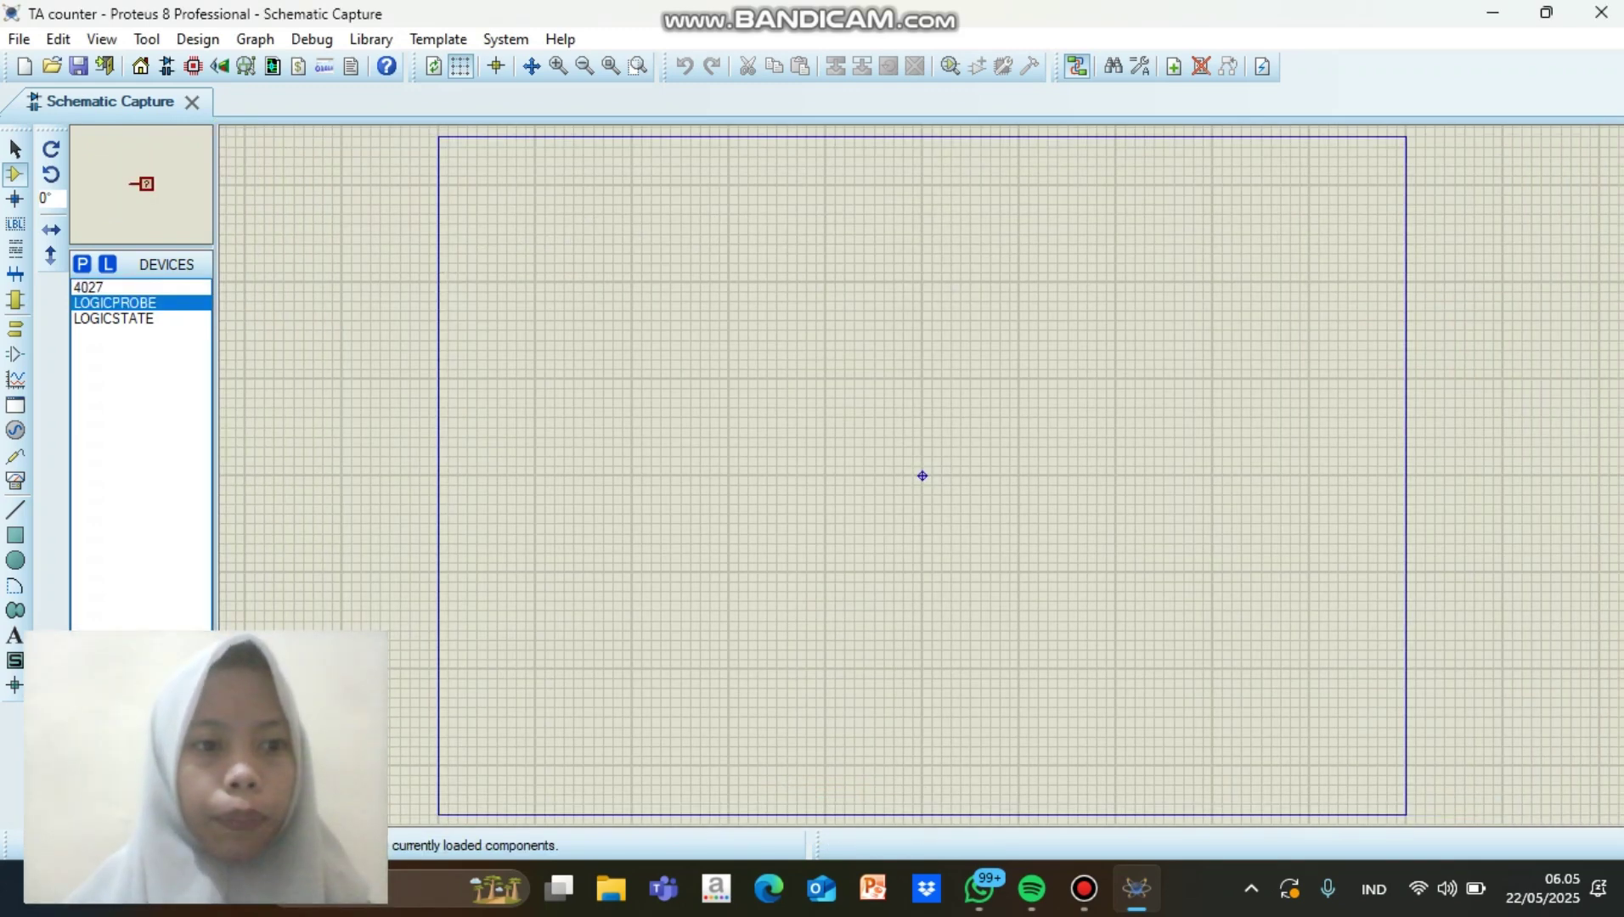
- Place one LOGICSTATE near the sheet's left border and a horizontal row of six 4027 flip-flops beside it
left_click(113, 318)
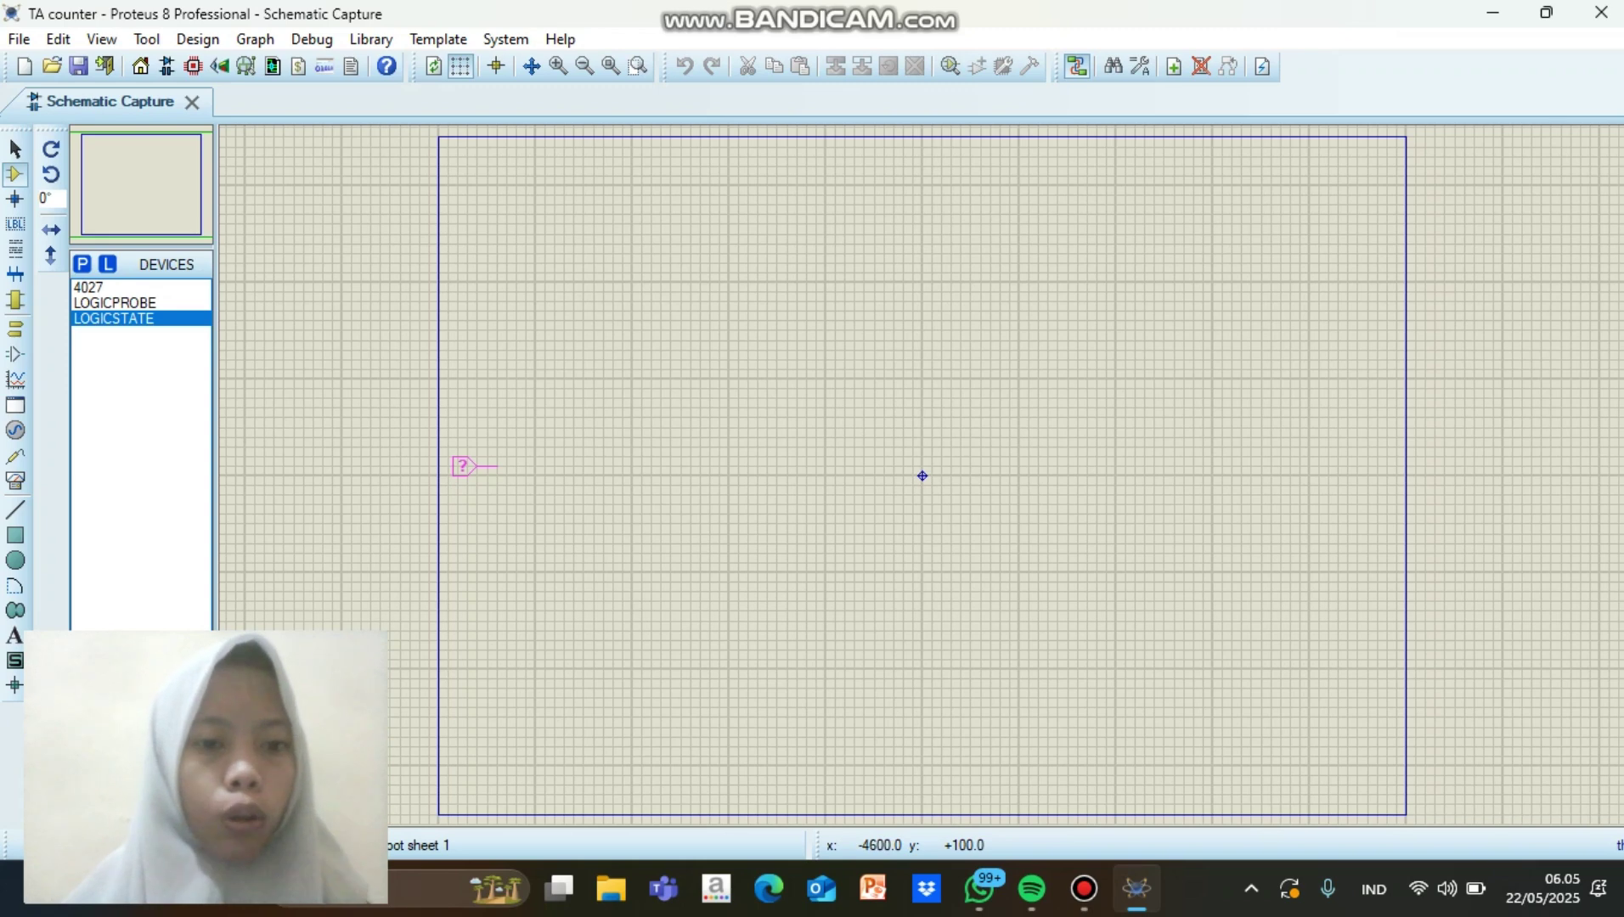
left_click(463, 466)
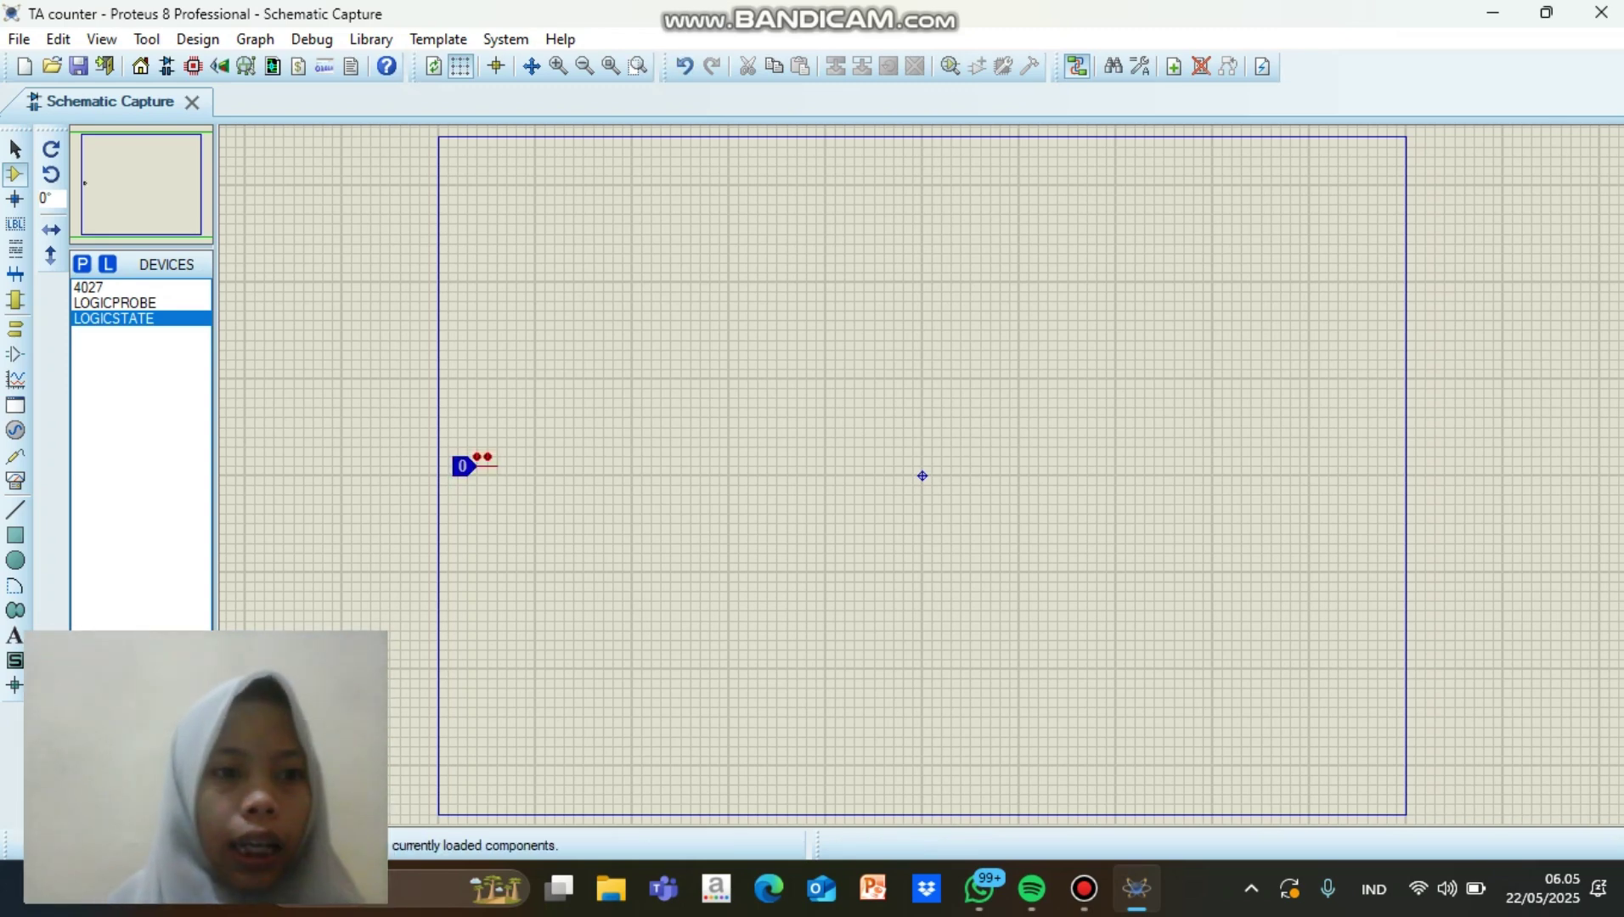
left_click(93, 287)
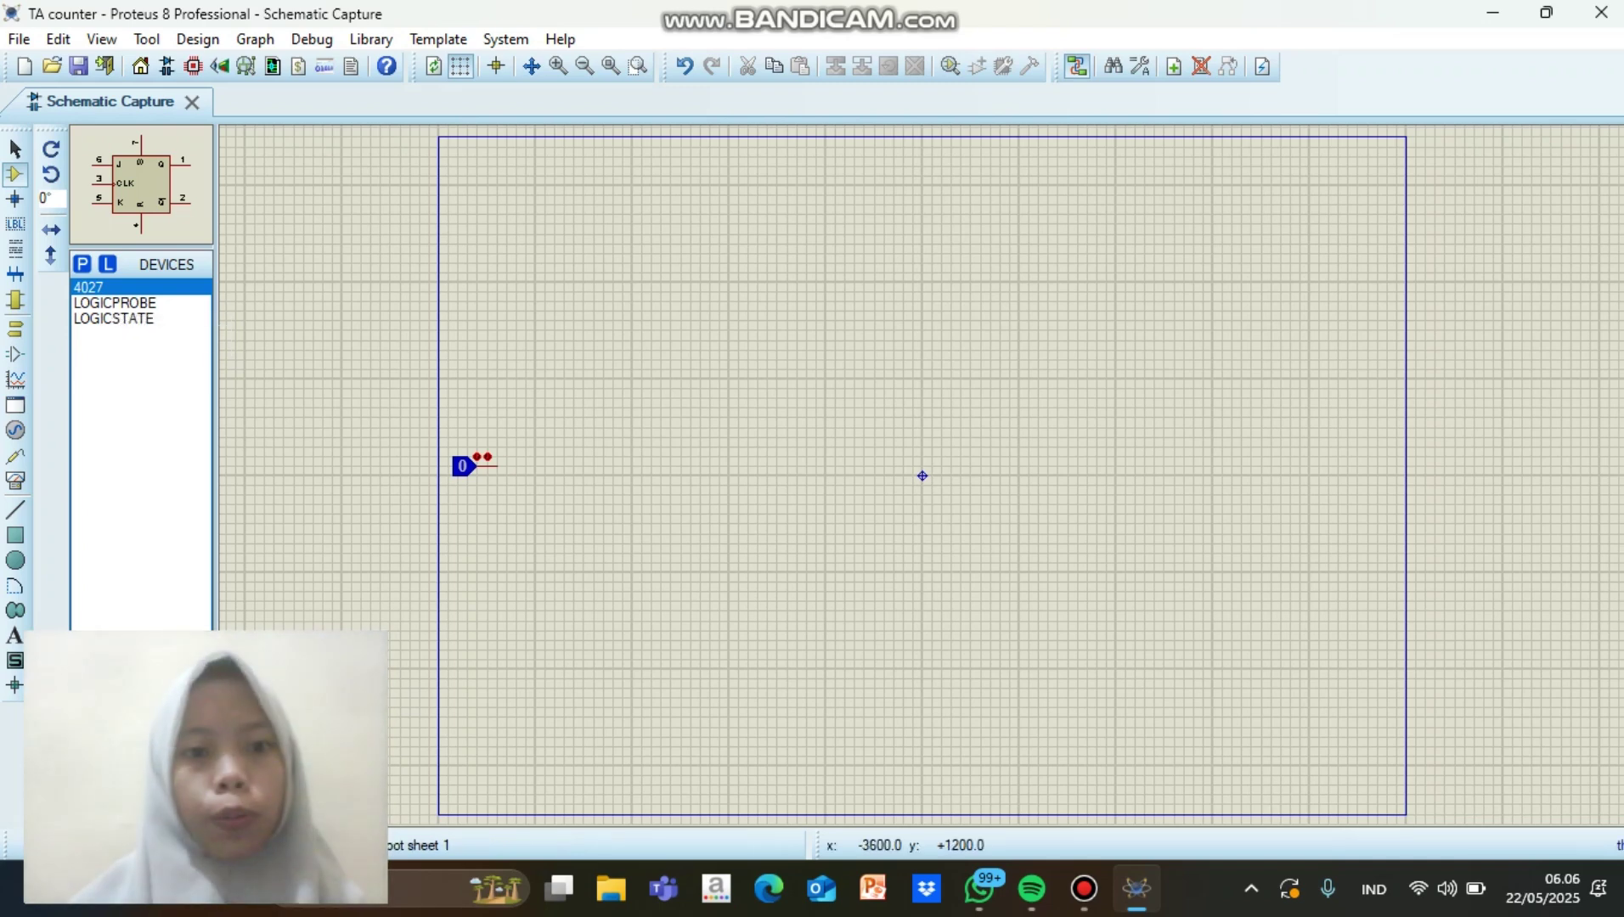
left_click(593, 408)
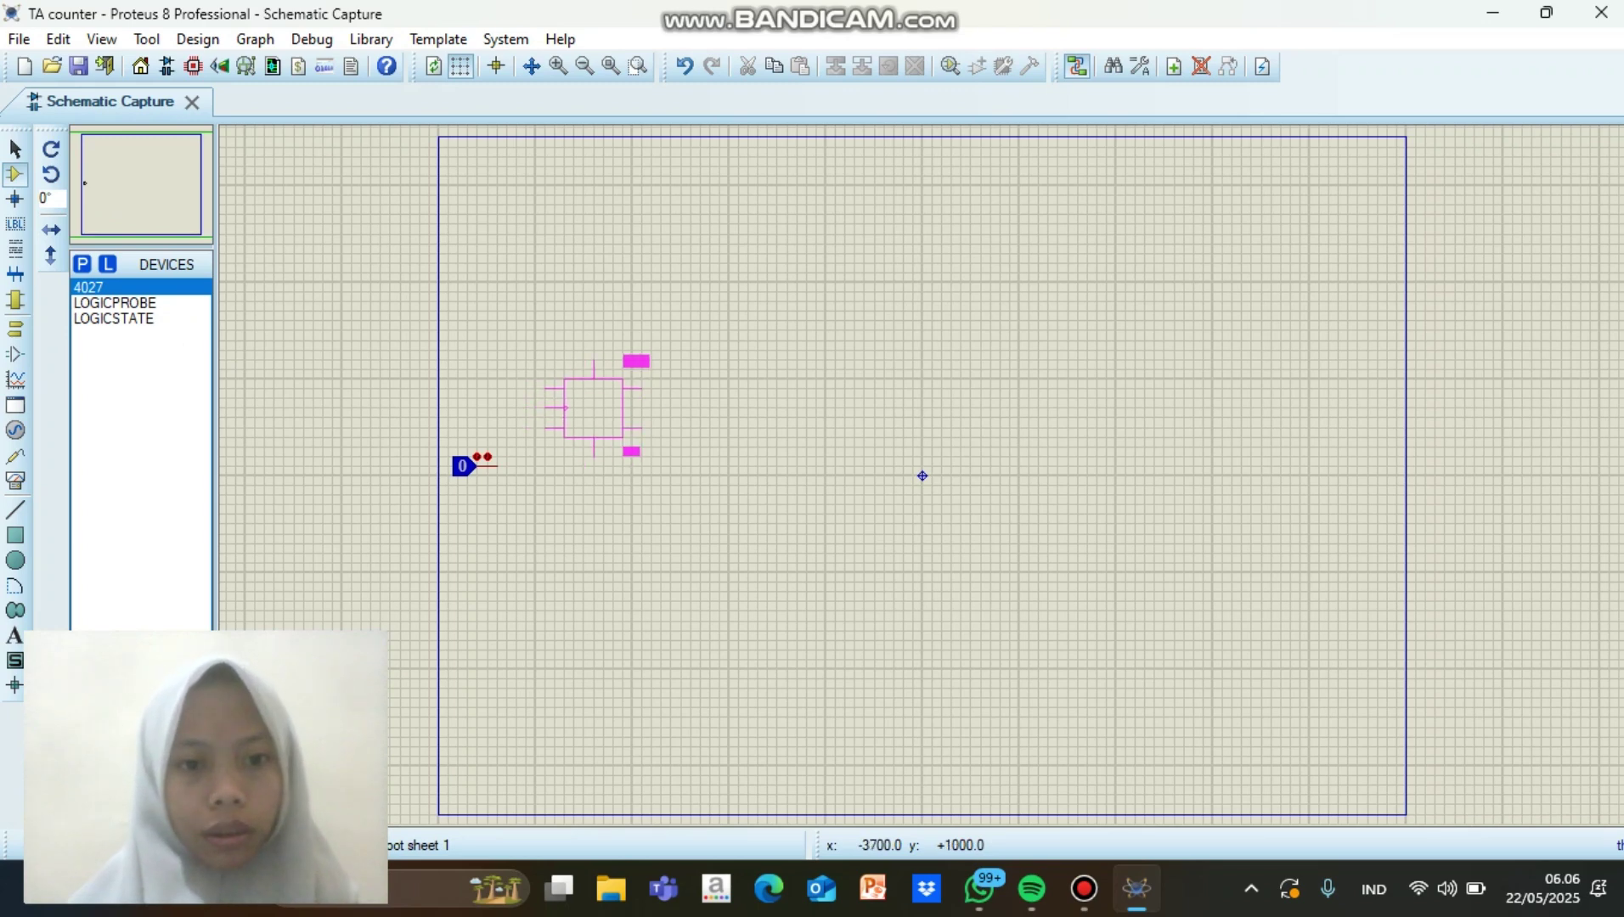
left_click(586, 406)
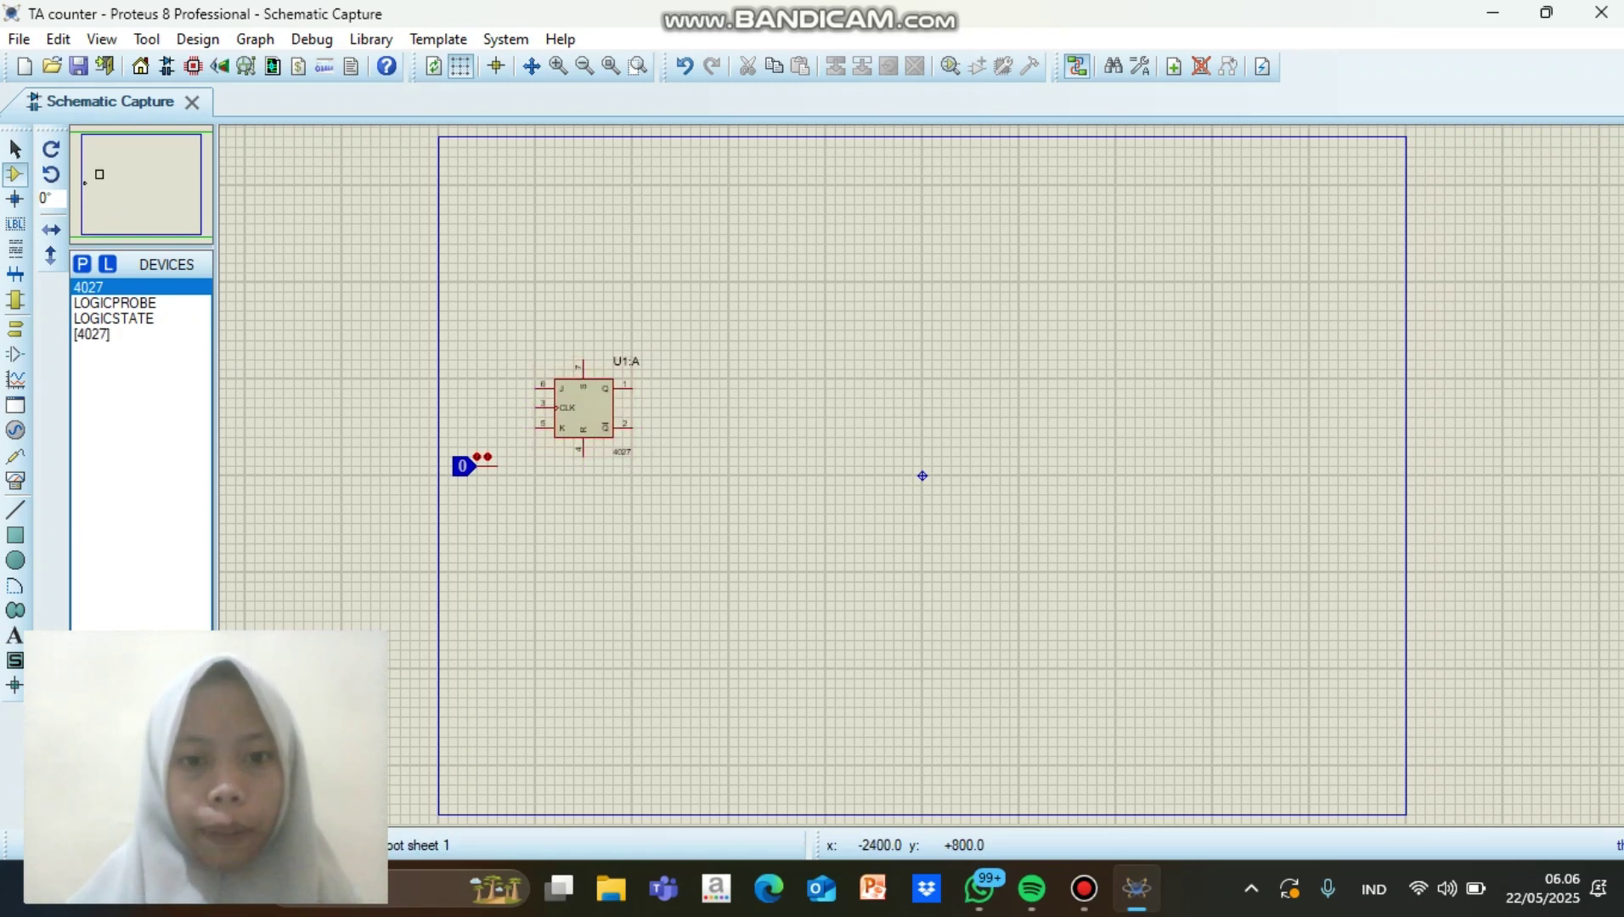
left_click(718, 391)
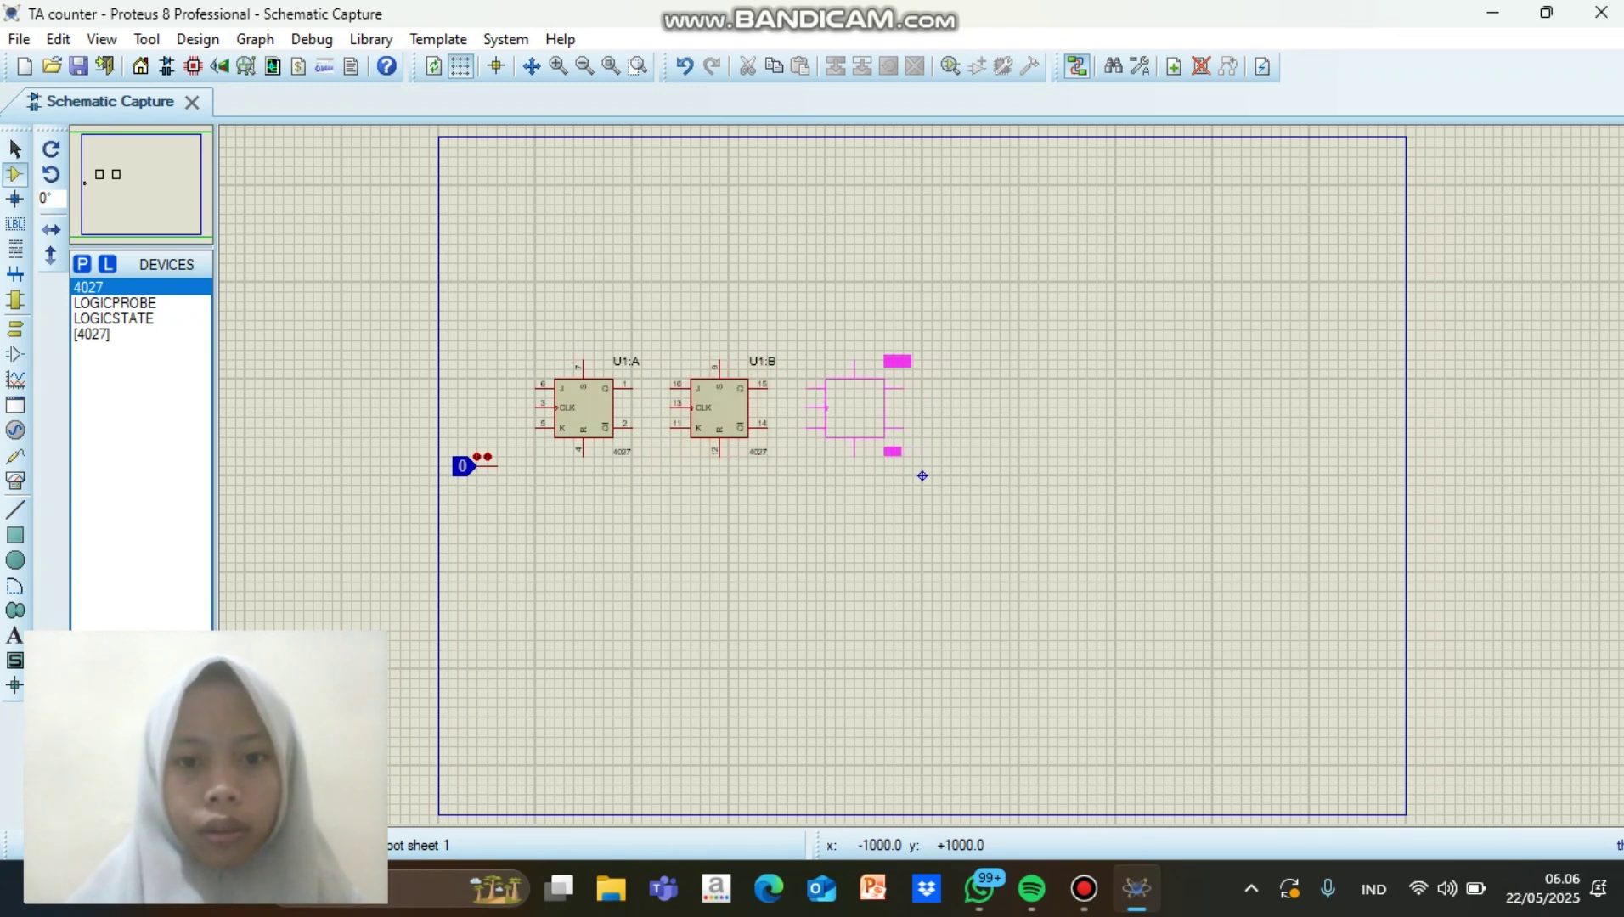
left_click(845, 408)
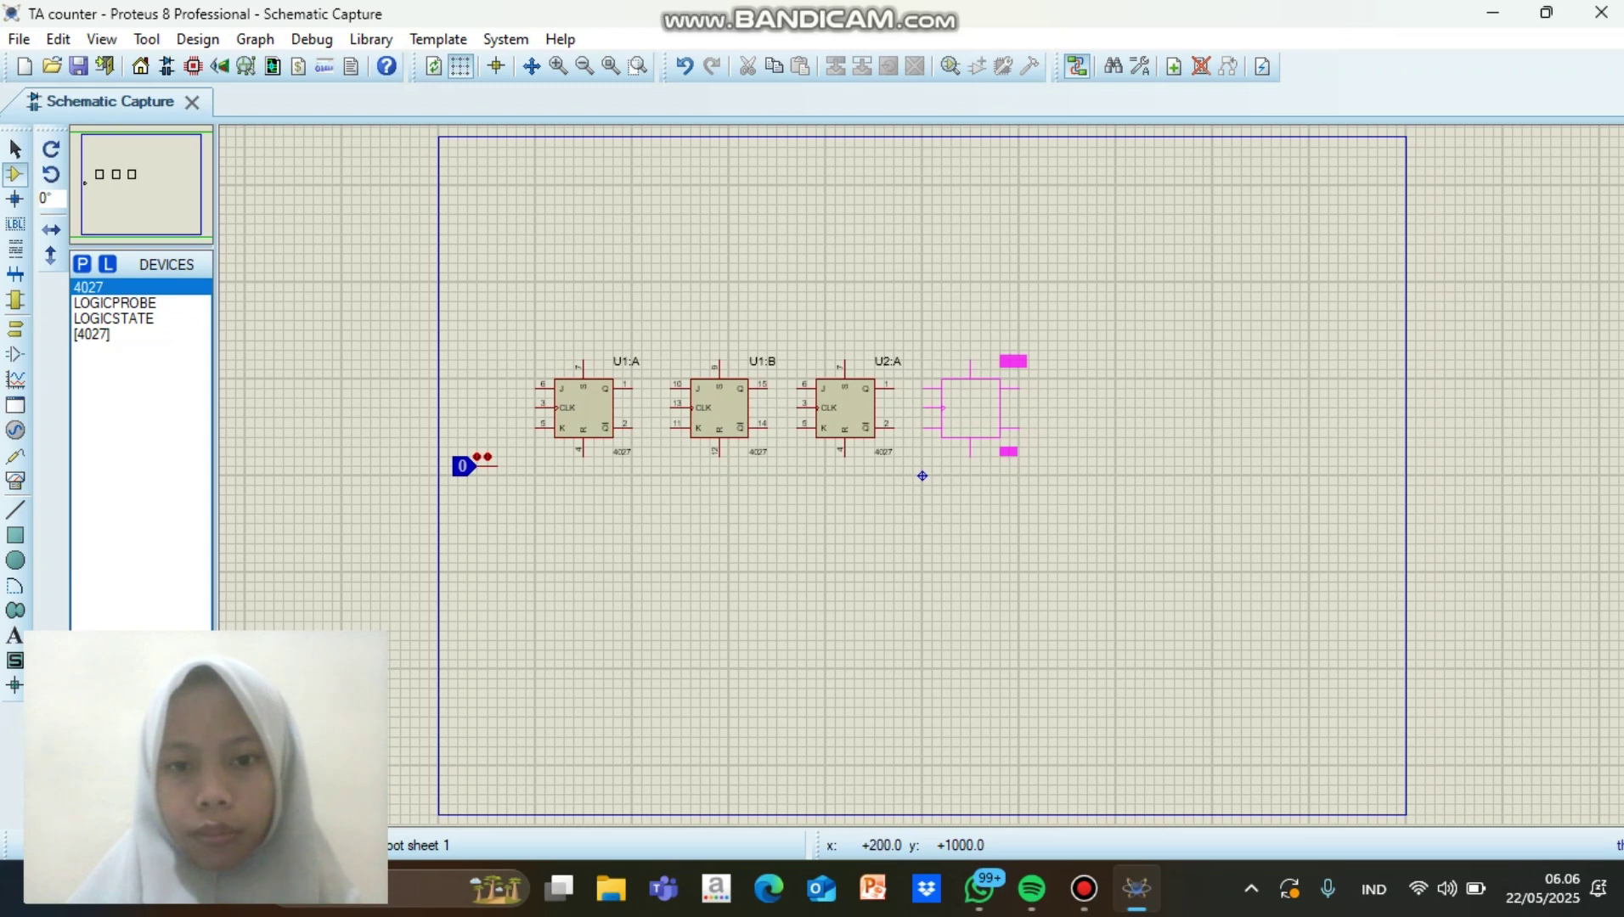
left_click(971, 408)
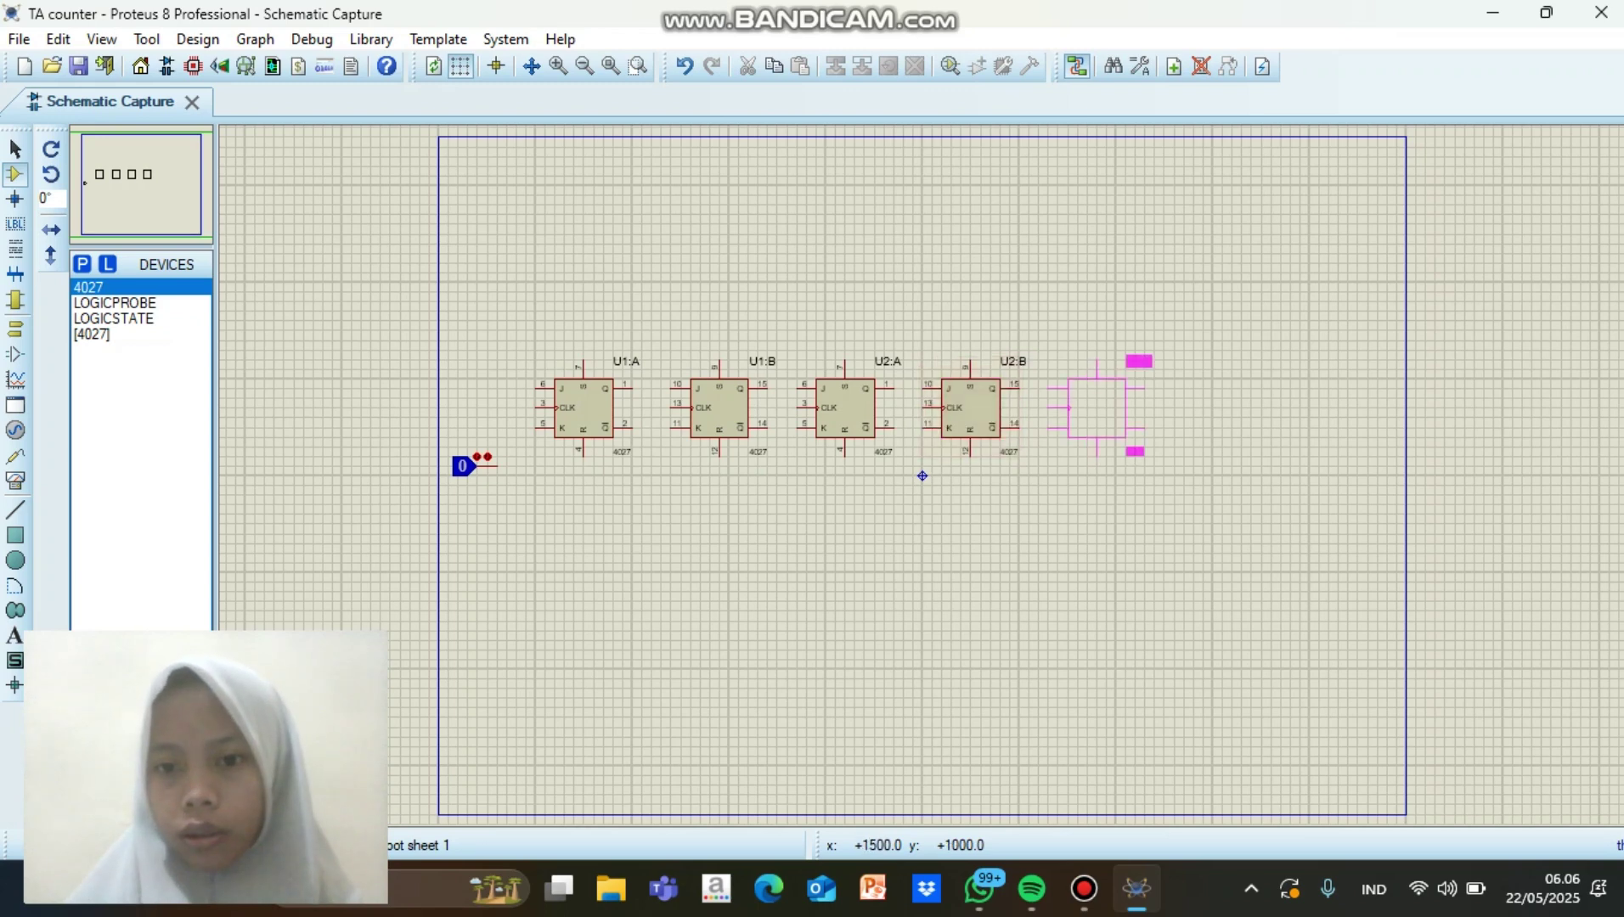
left_click(1096, 408)
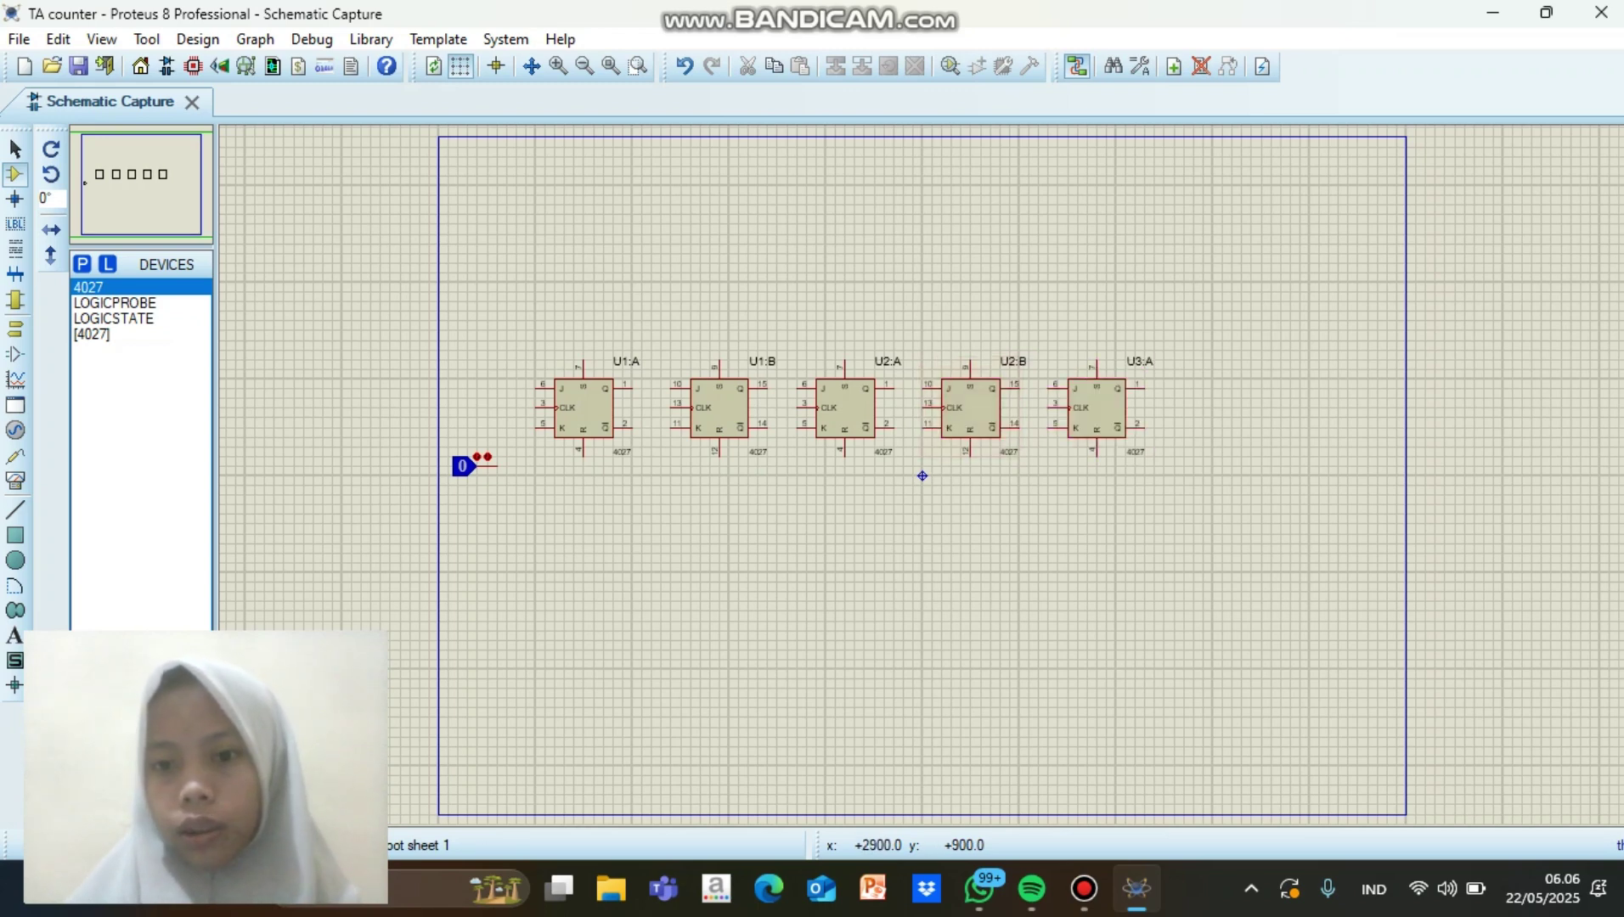
left_click(1222, 408)
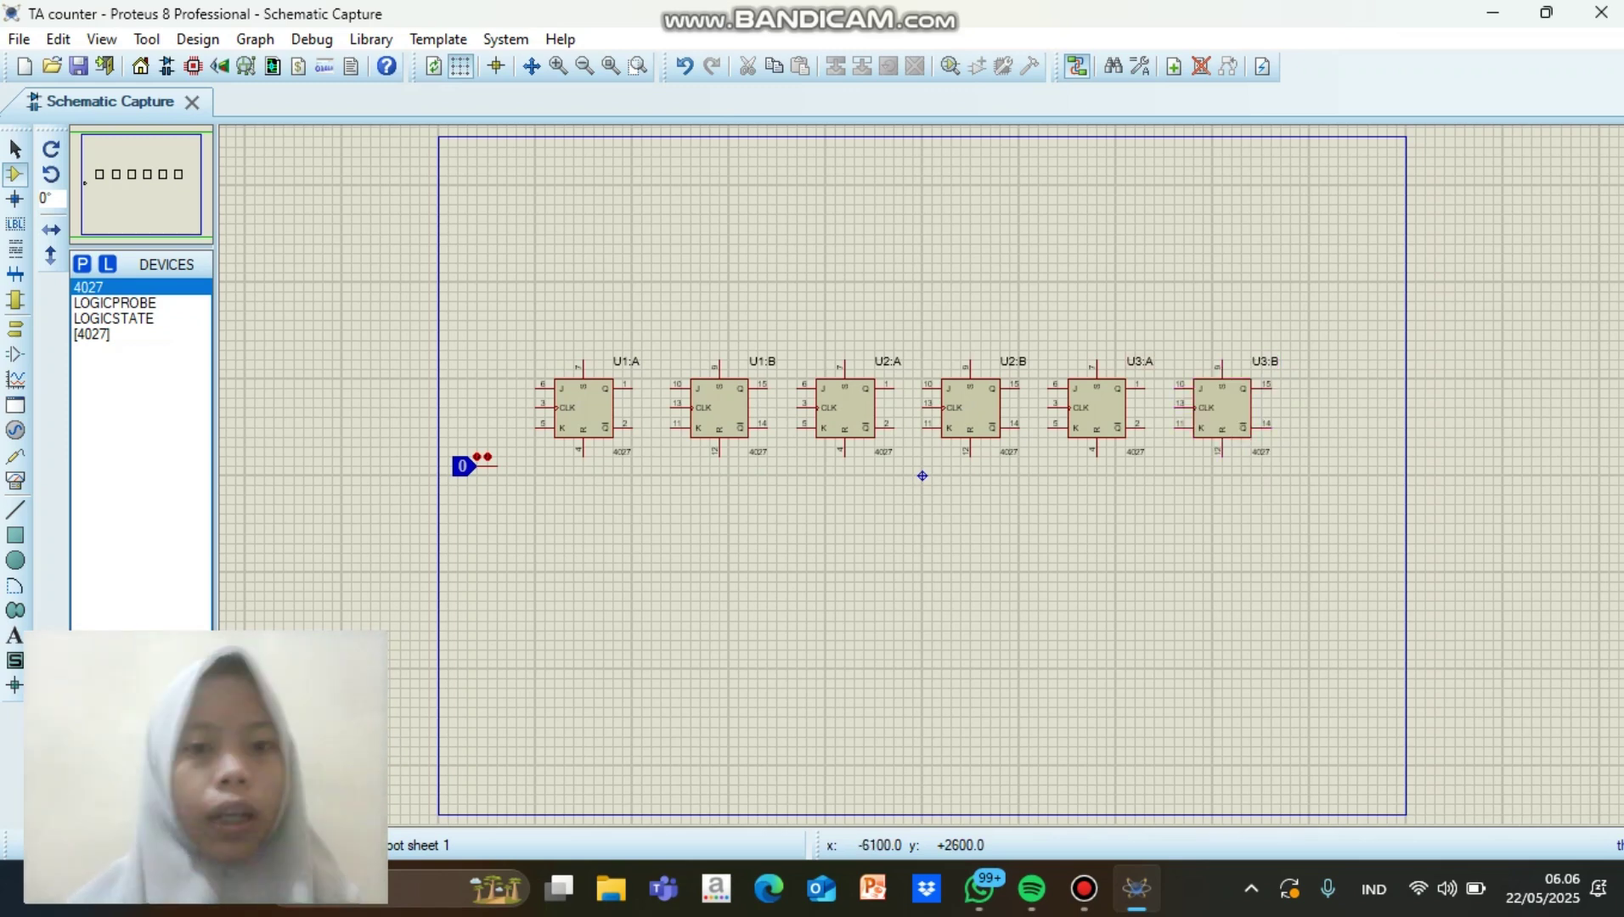
left_click(127, 303)
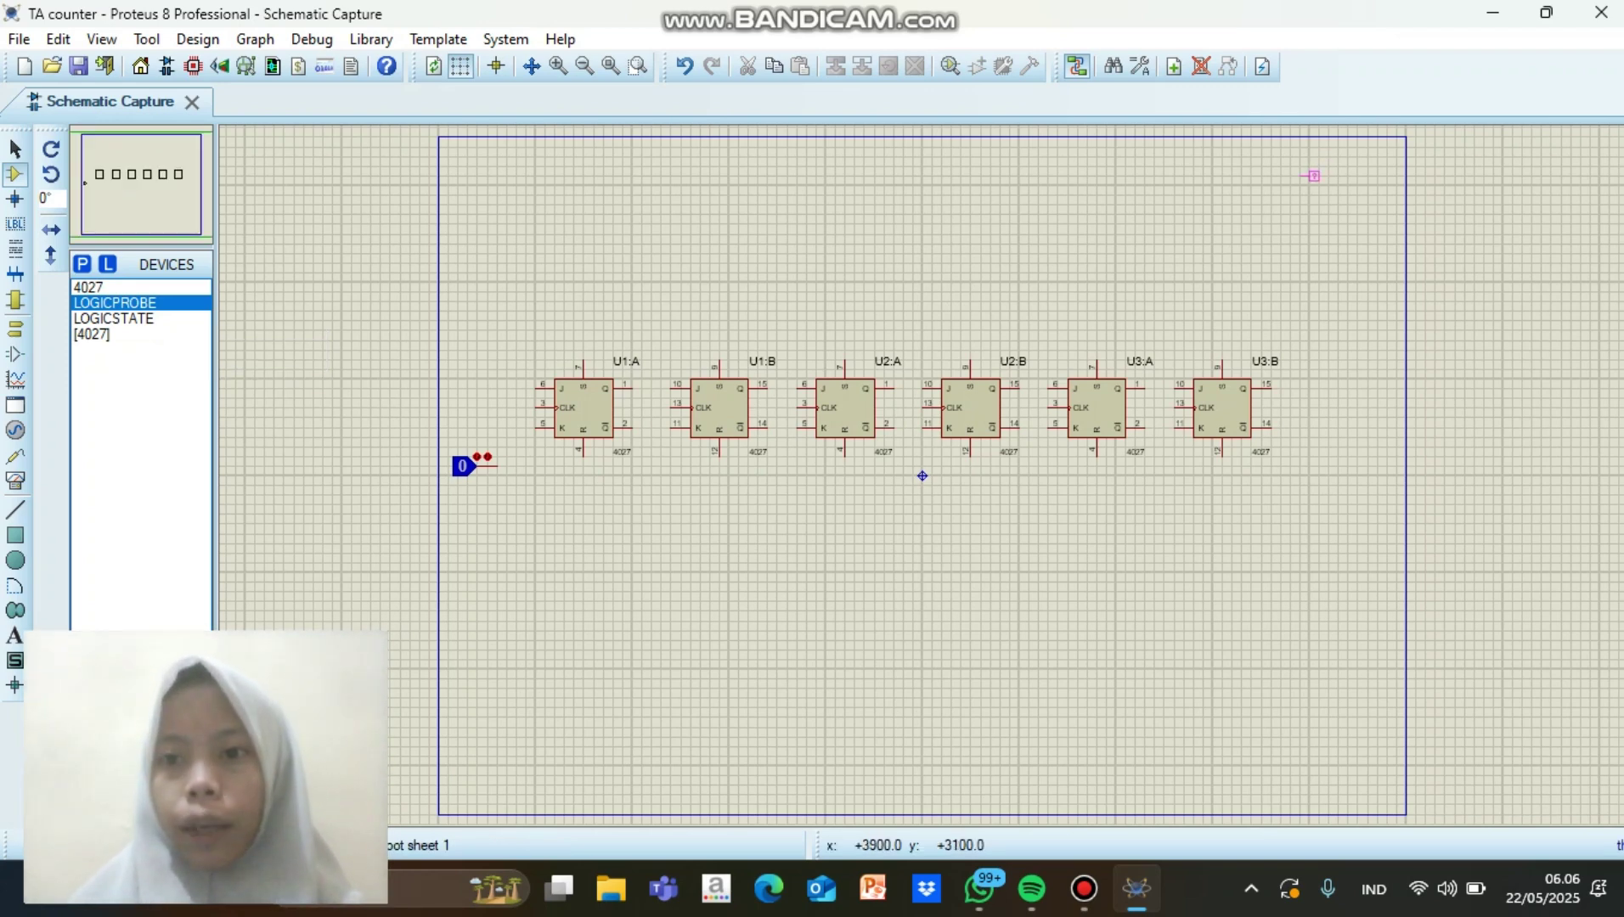
left_click(1313, 176)
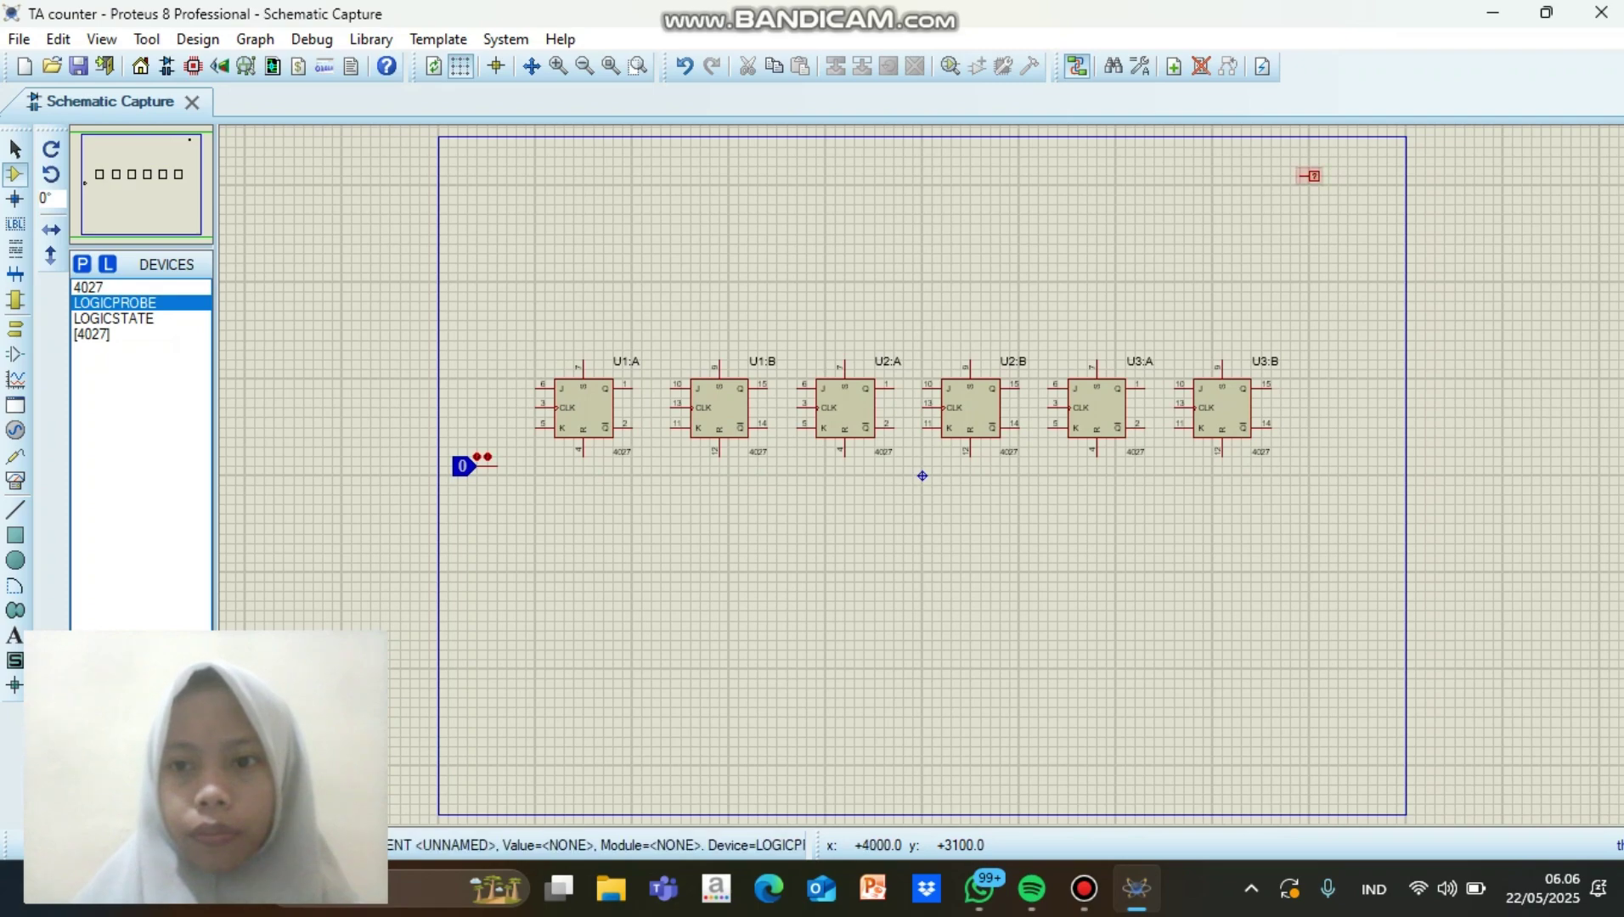
right_click(1313, 176)
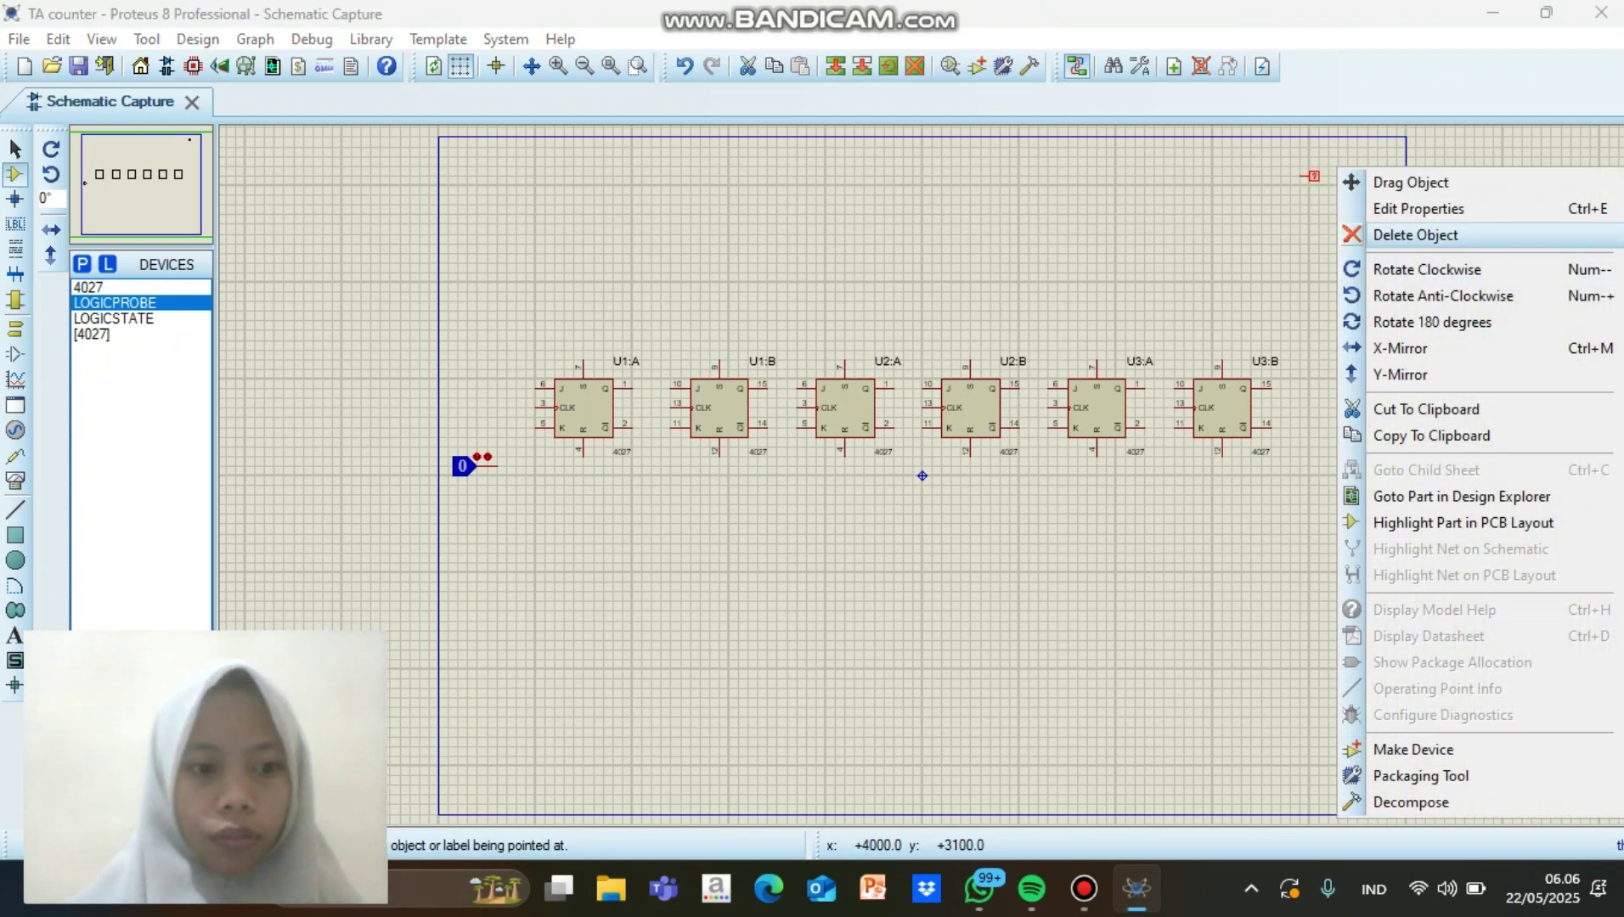
left_click(1402, 233)
- Delete the small logic probe from the sheet and add the LOGICPROBE (BIG) indicator from the device library to the project's devices
key("p")
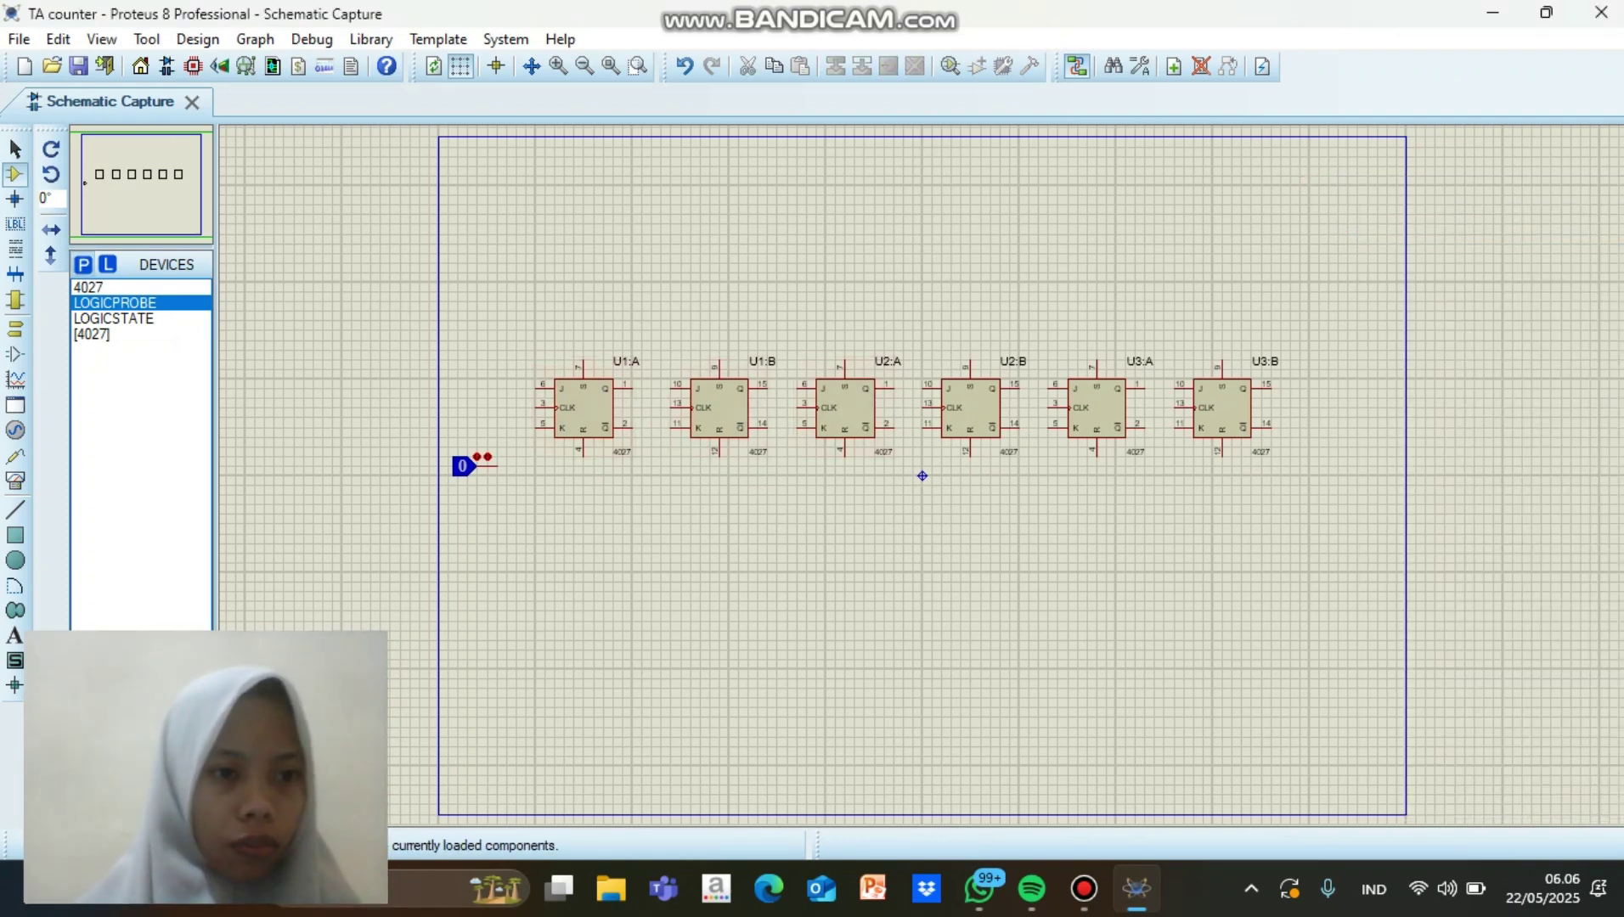
type("logic")
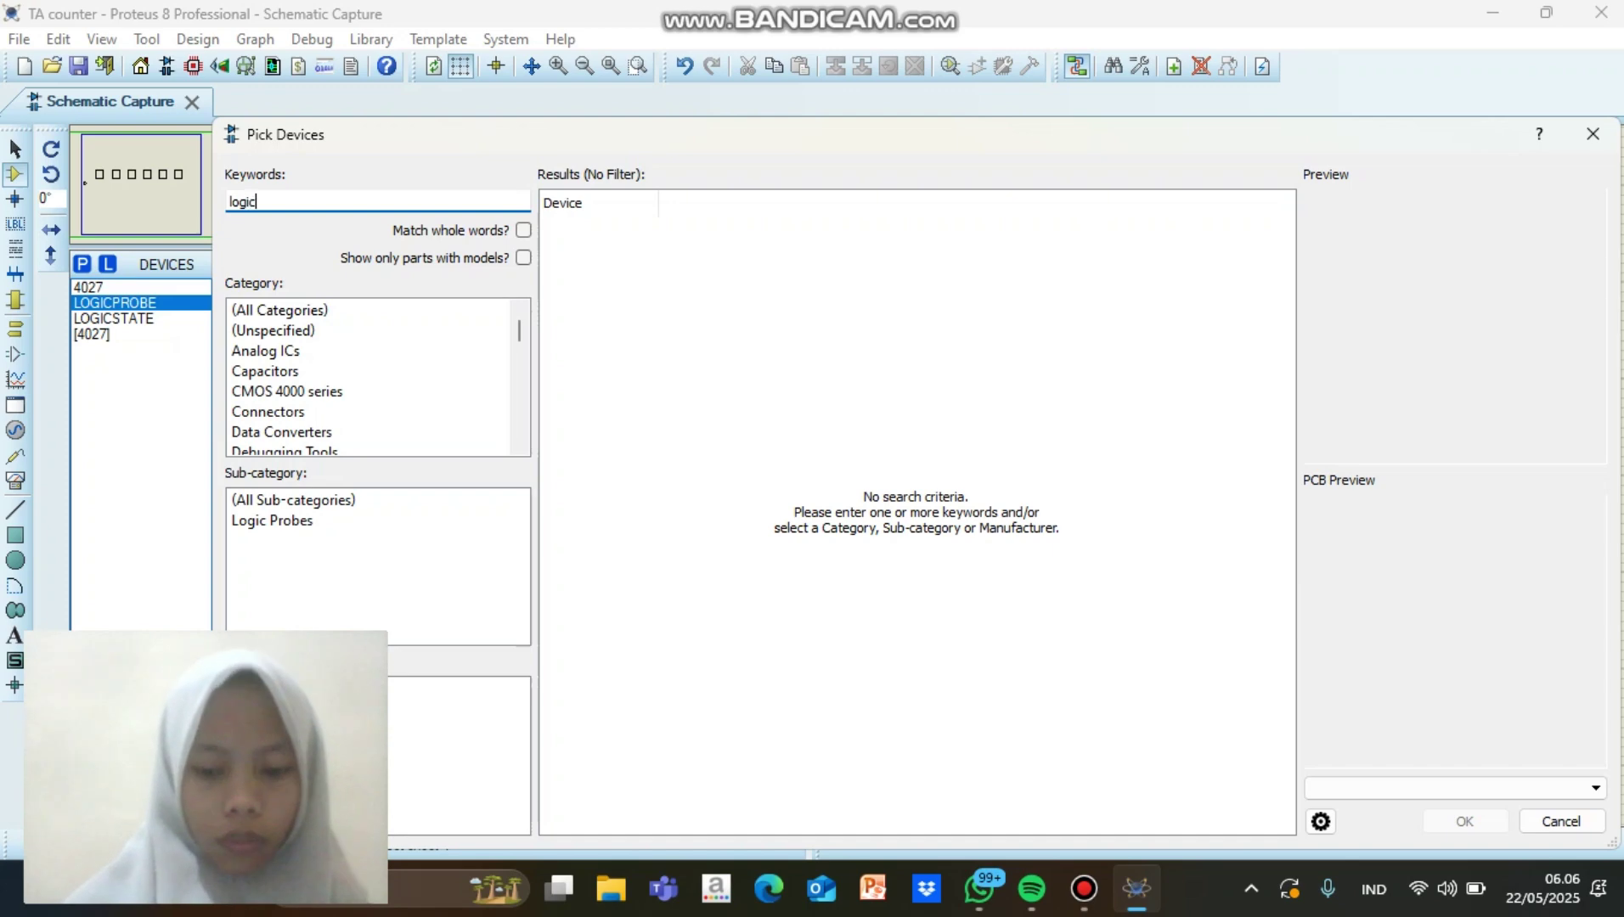
type("probe")
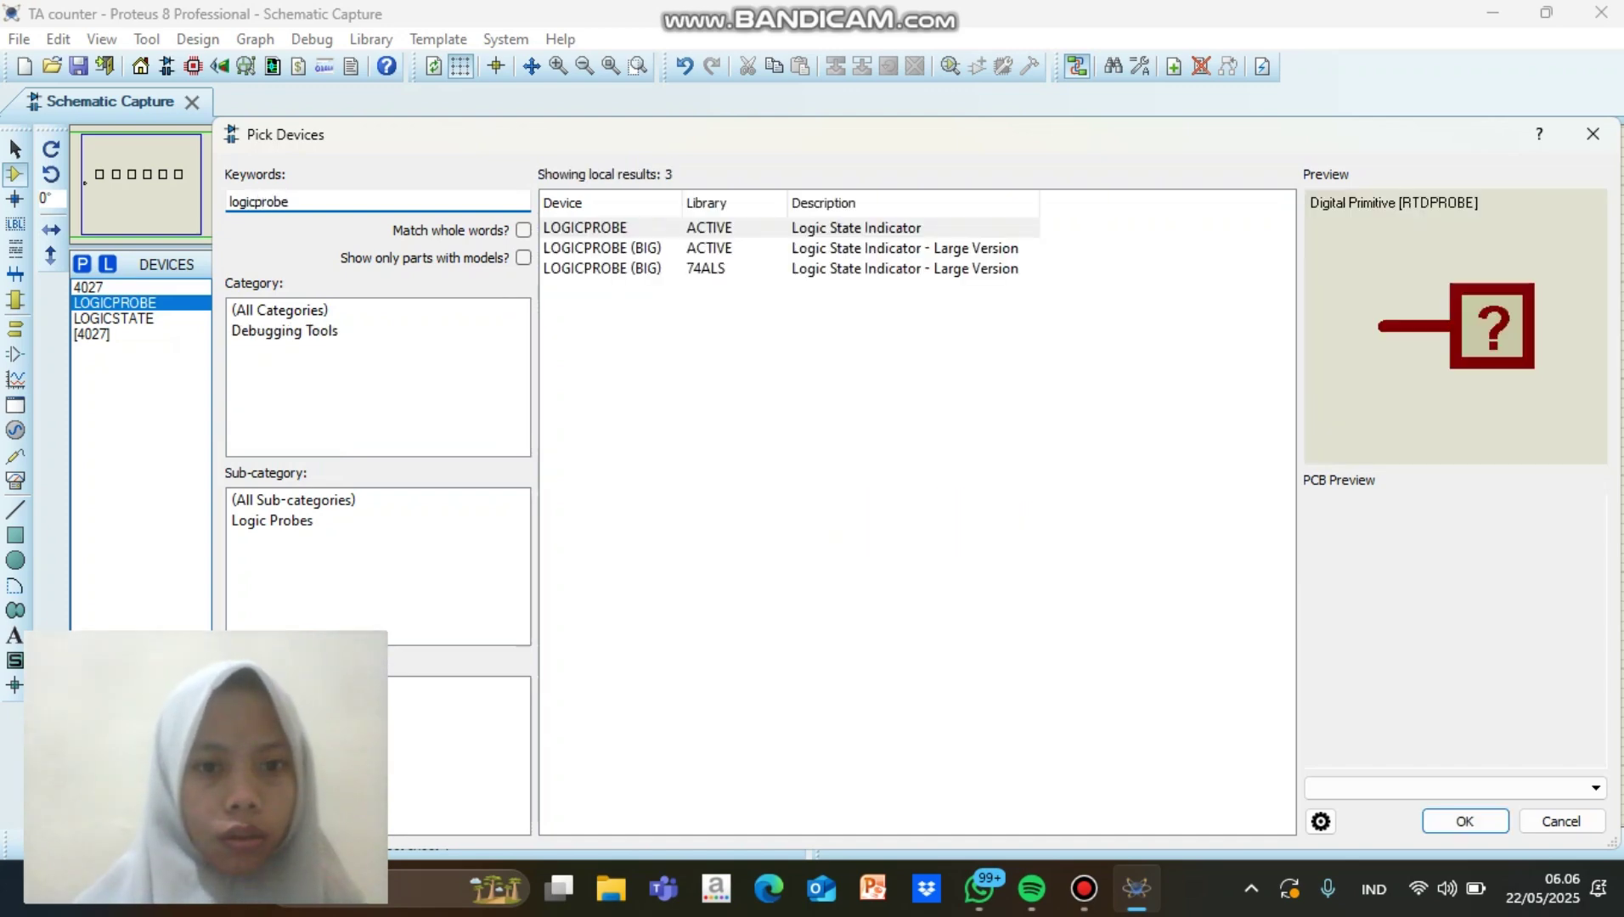
key("Down")
key("Return")
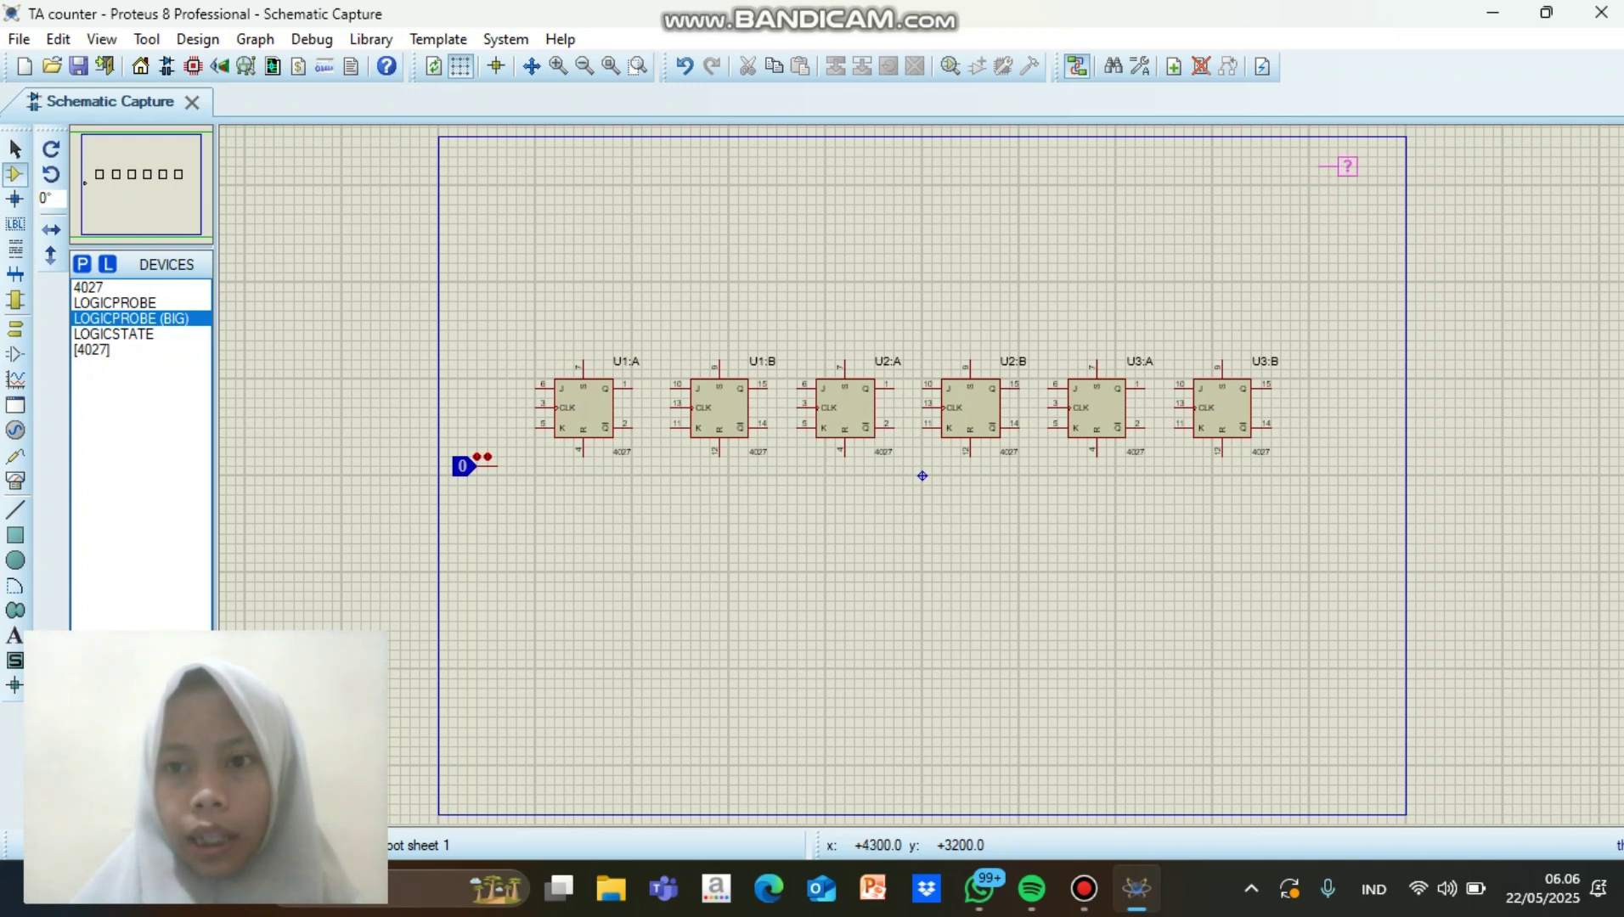
- Place six LOGICPROBE (BIG) indicators in an evenly spaced vertical column near the sheet's upper-right corner
left_click(1347, 166)
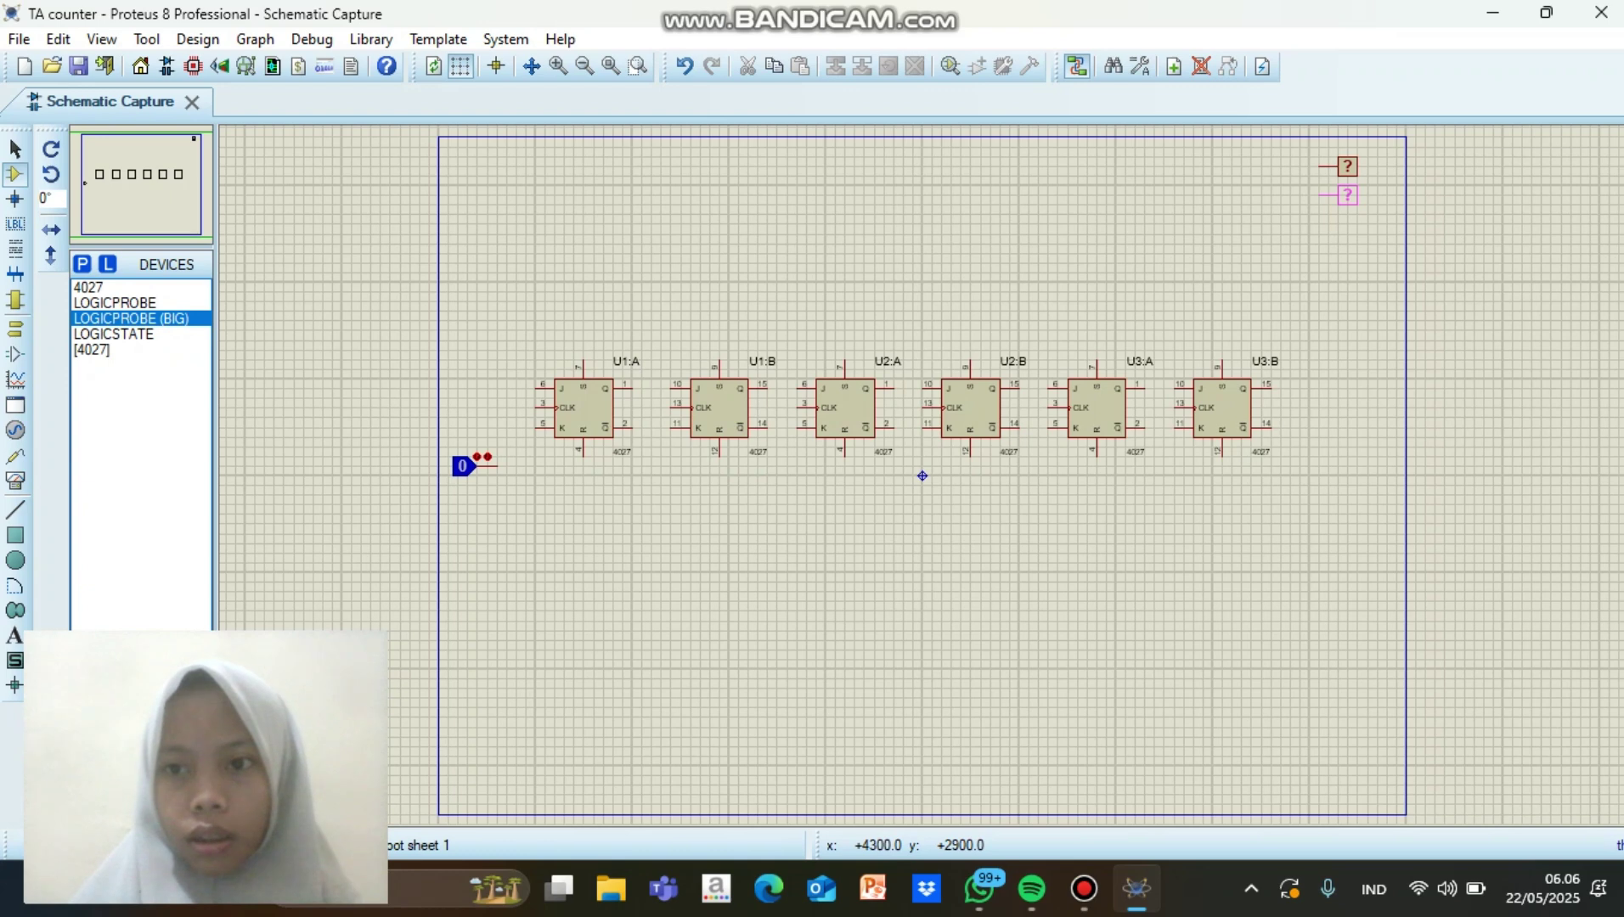
left_click(1347, 195)
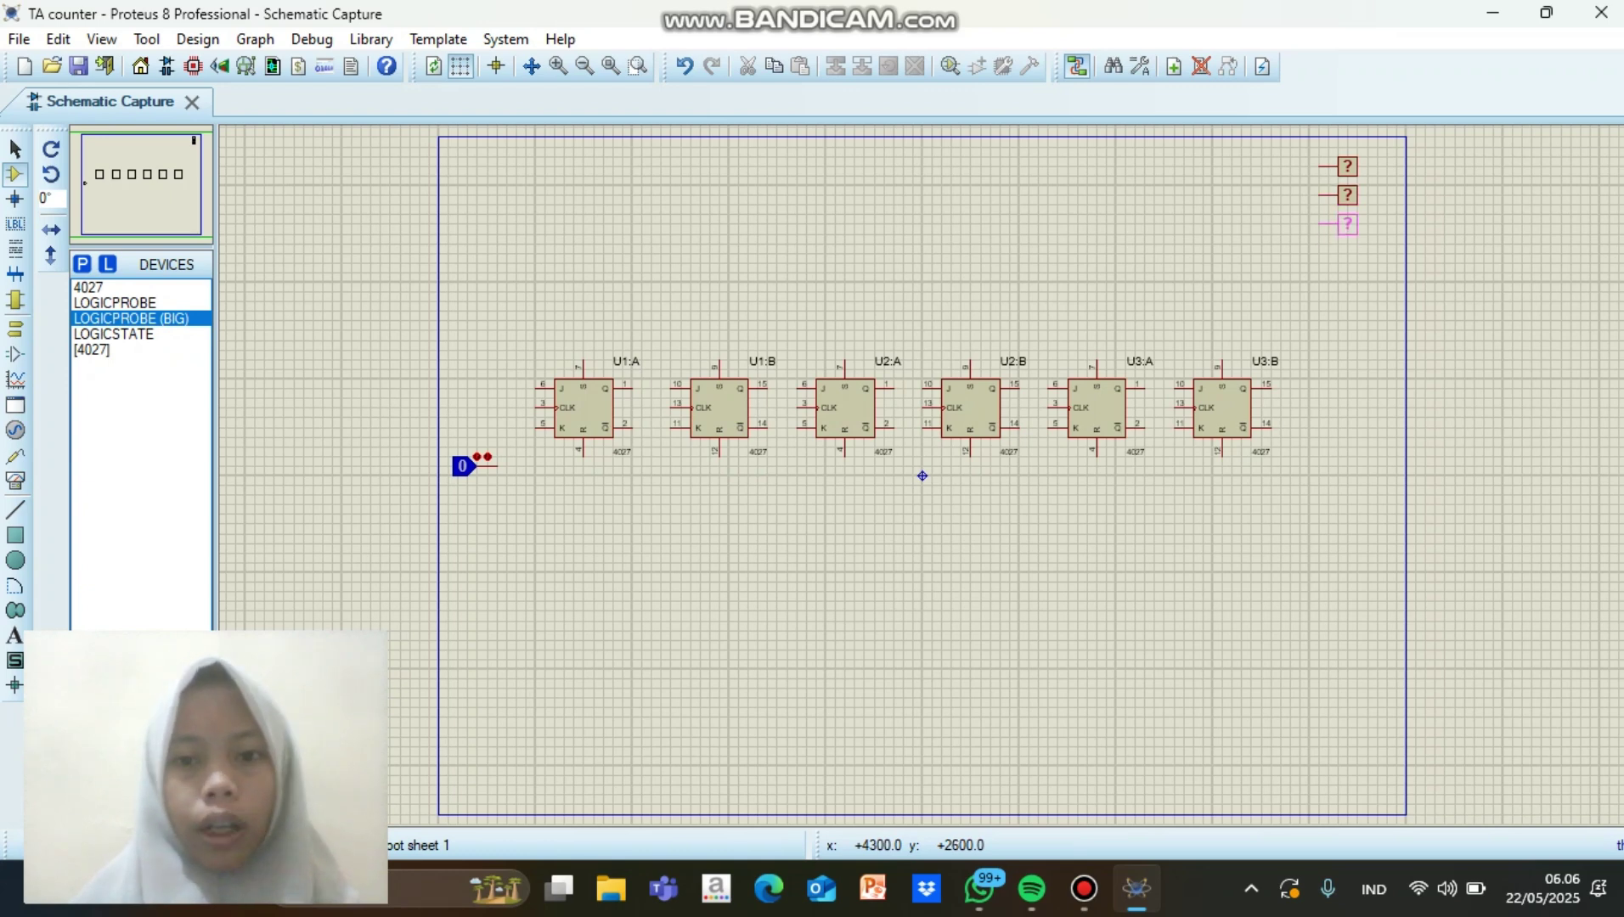
left_click(1347, 225)
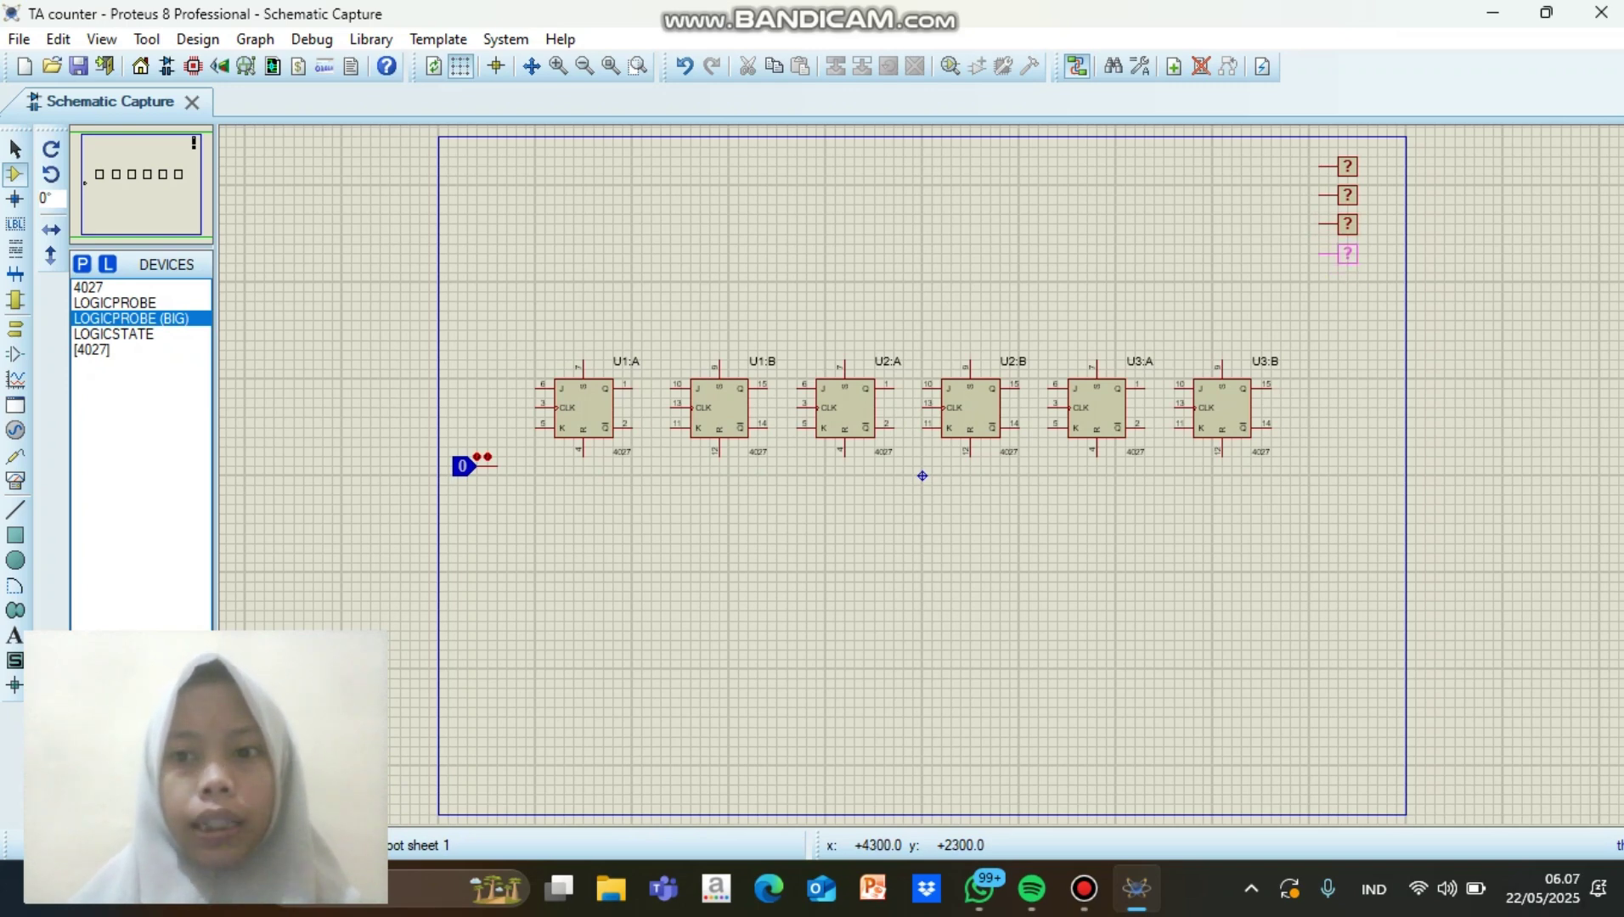
left_click(1348, 253)
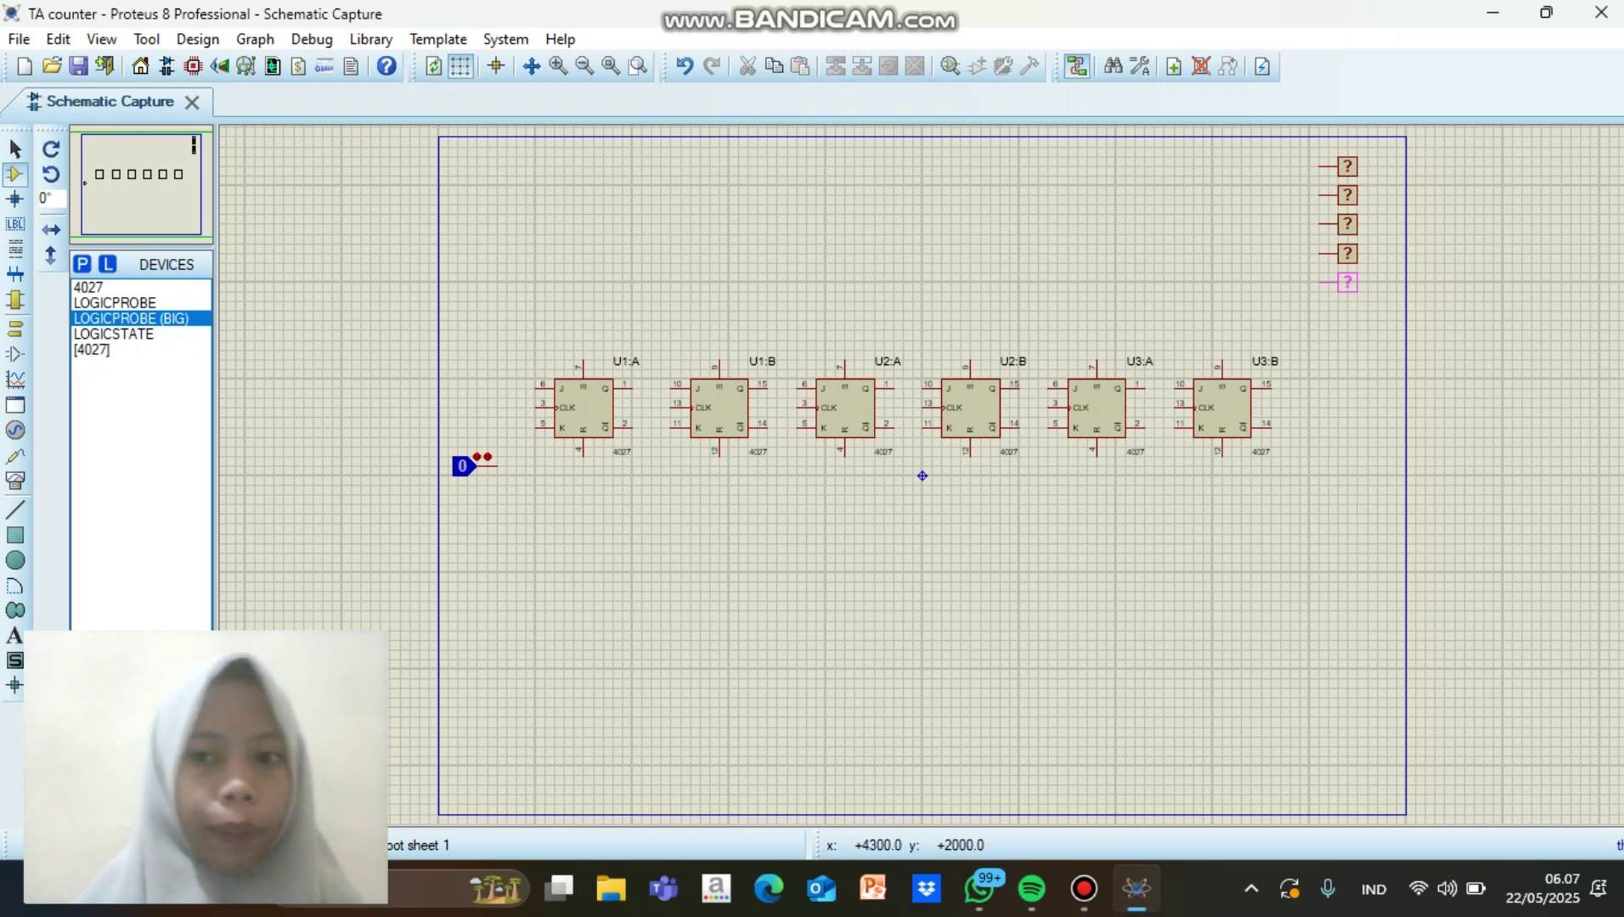
left_click(1347, 282)
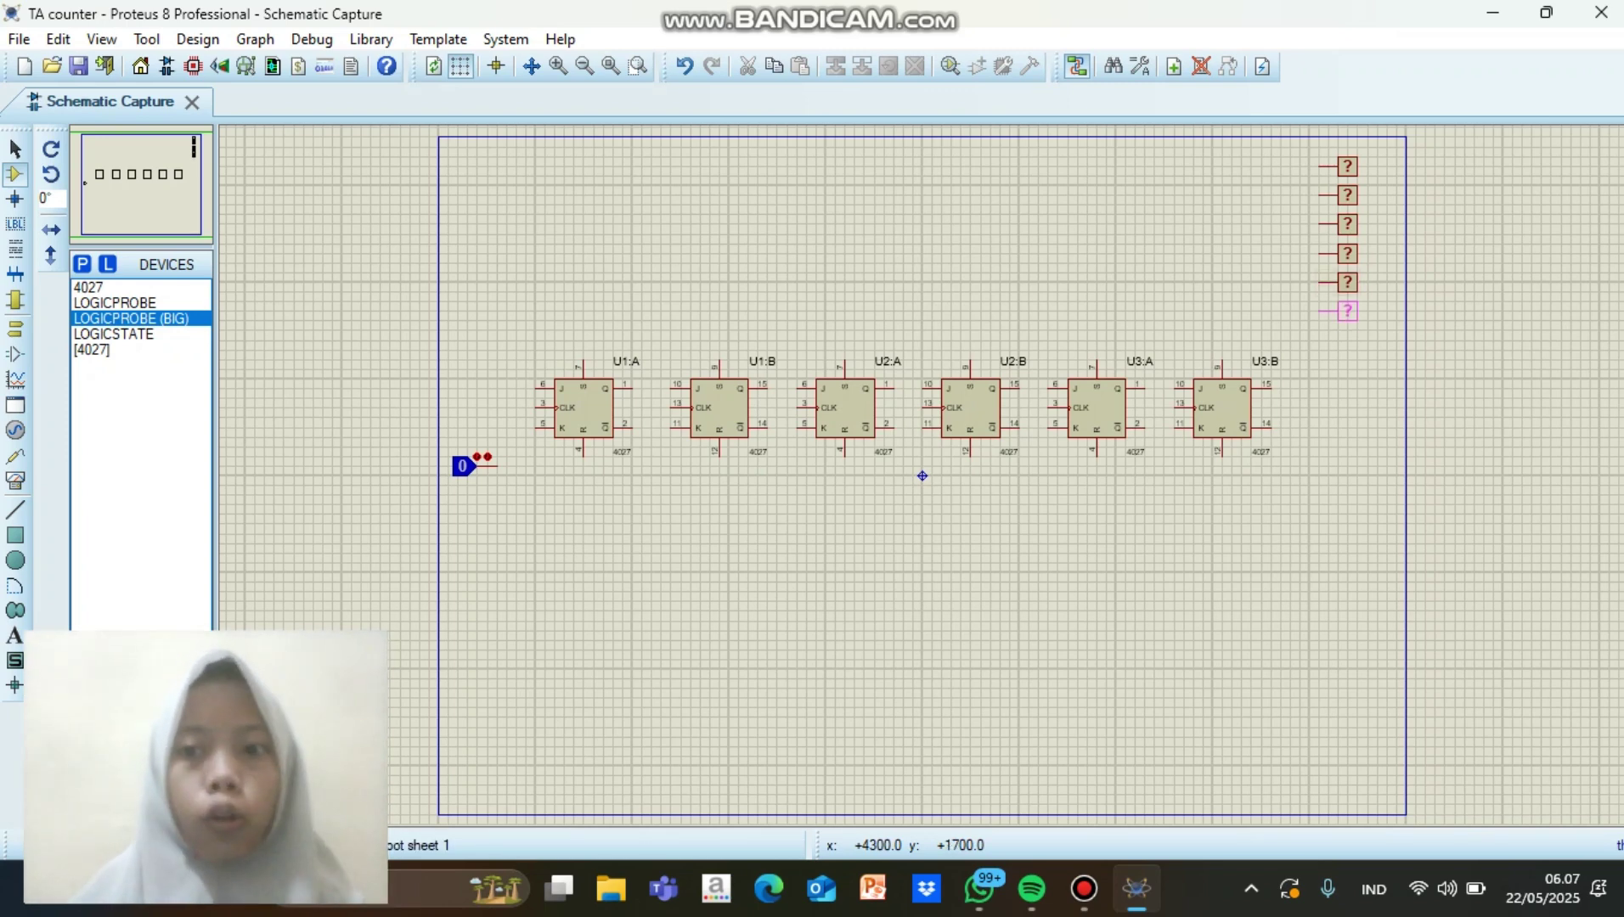
left_click(1345, 311)
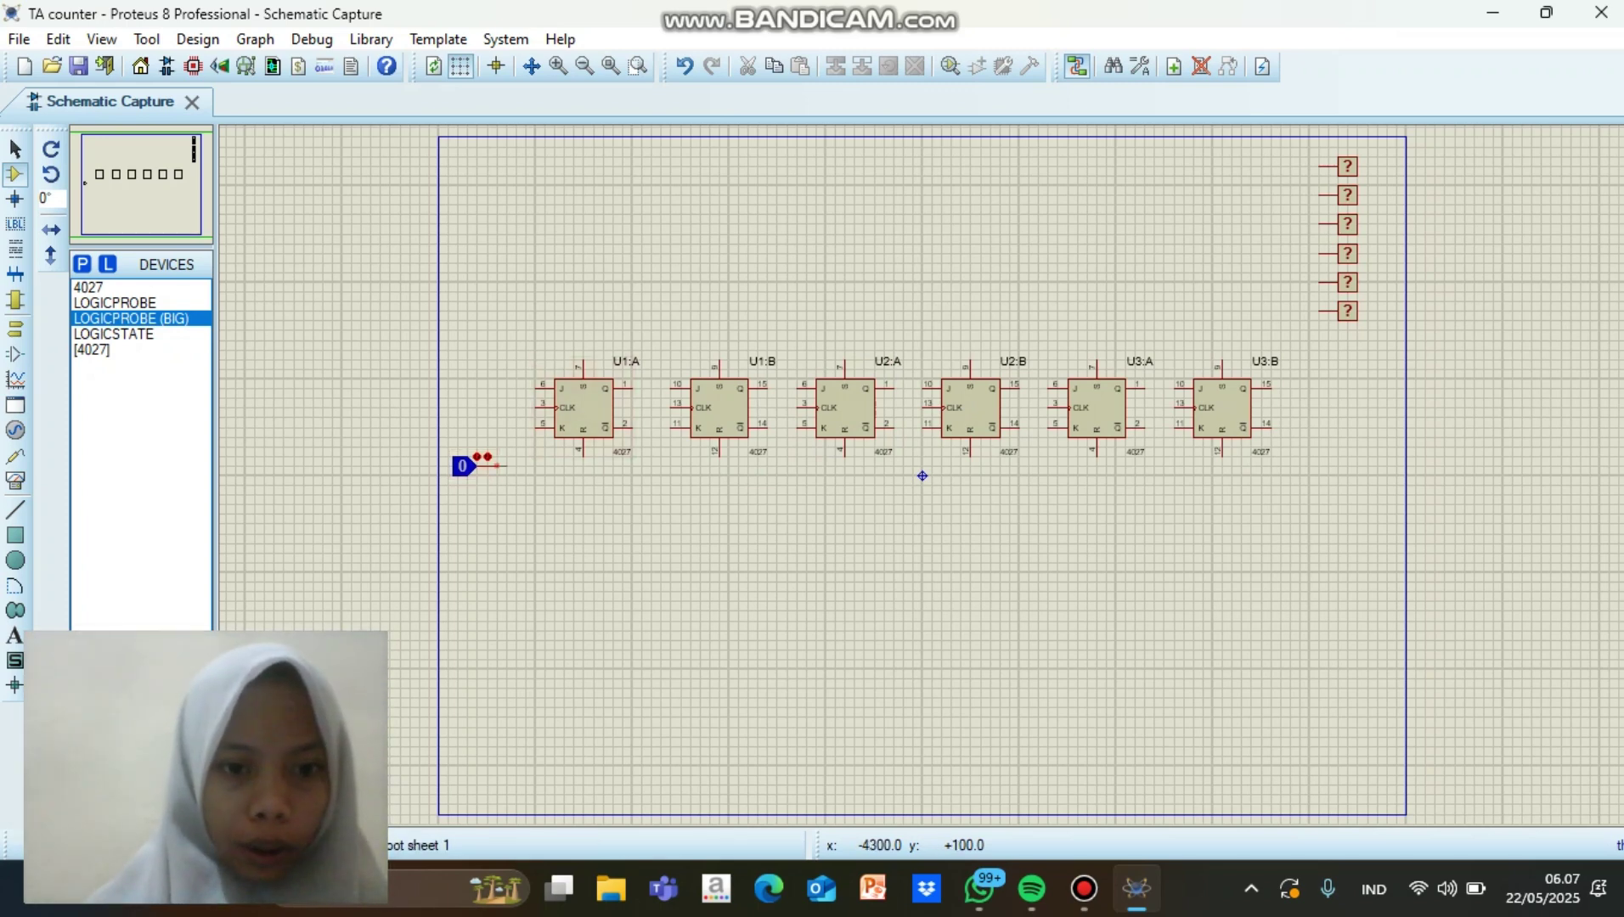
- Wire the logic state to U1:A's CLK input and each flip-flop's inverted Q output to the next flip-flop's CLK, through U3:B
left_click(506, 466)
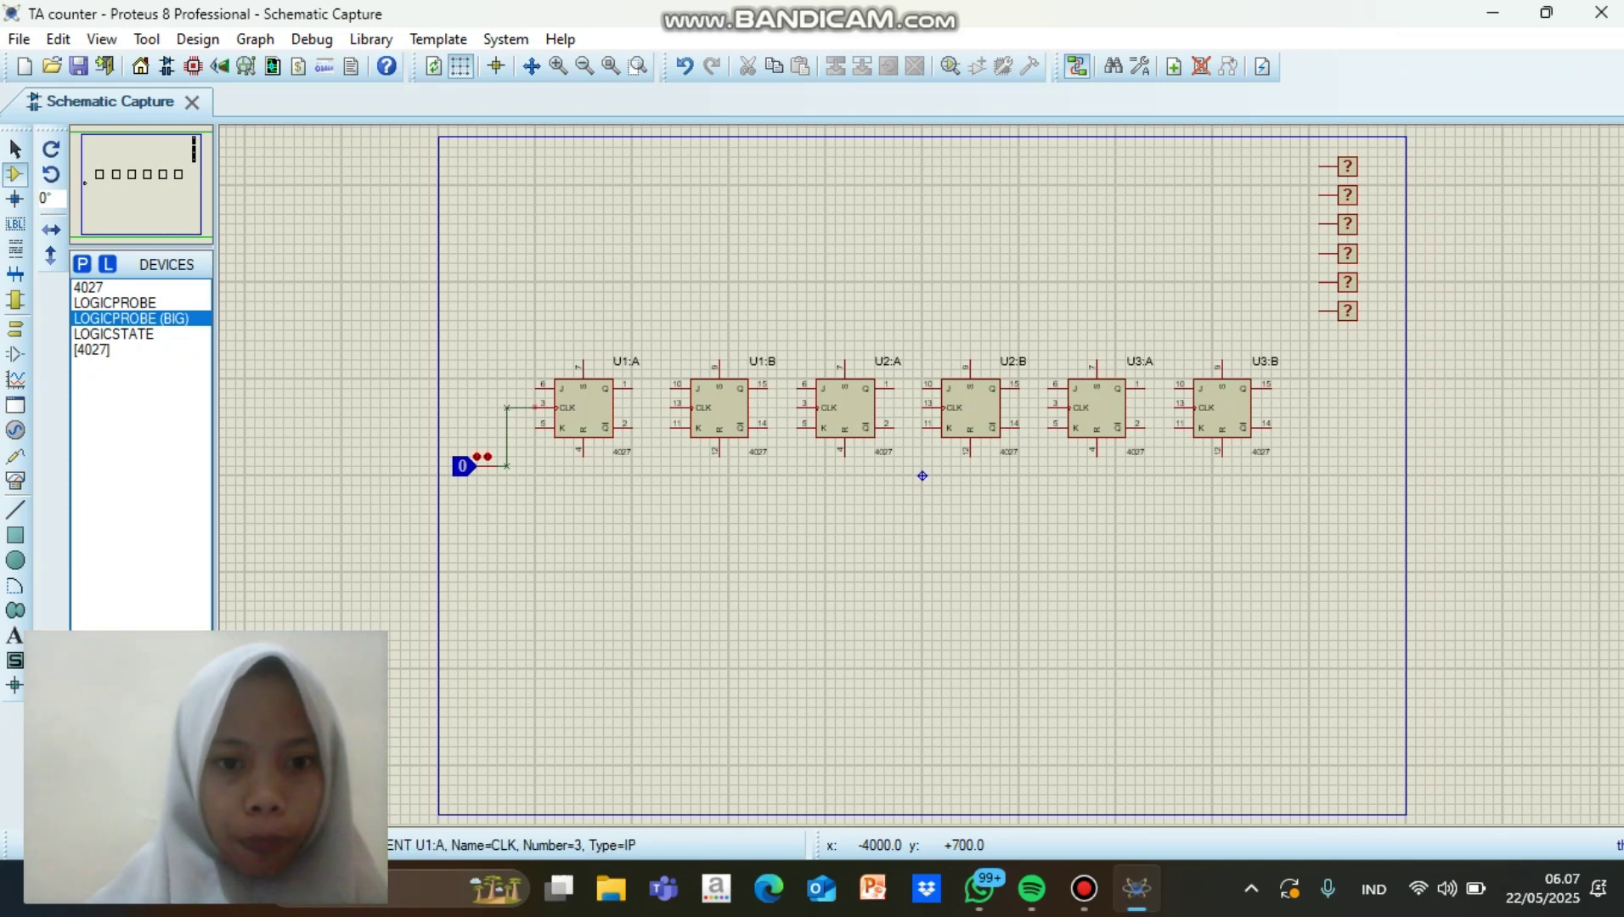
left_click(536, 408)
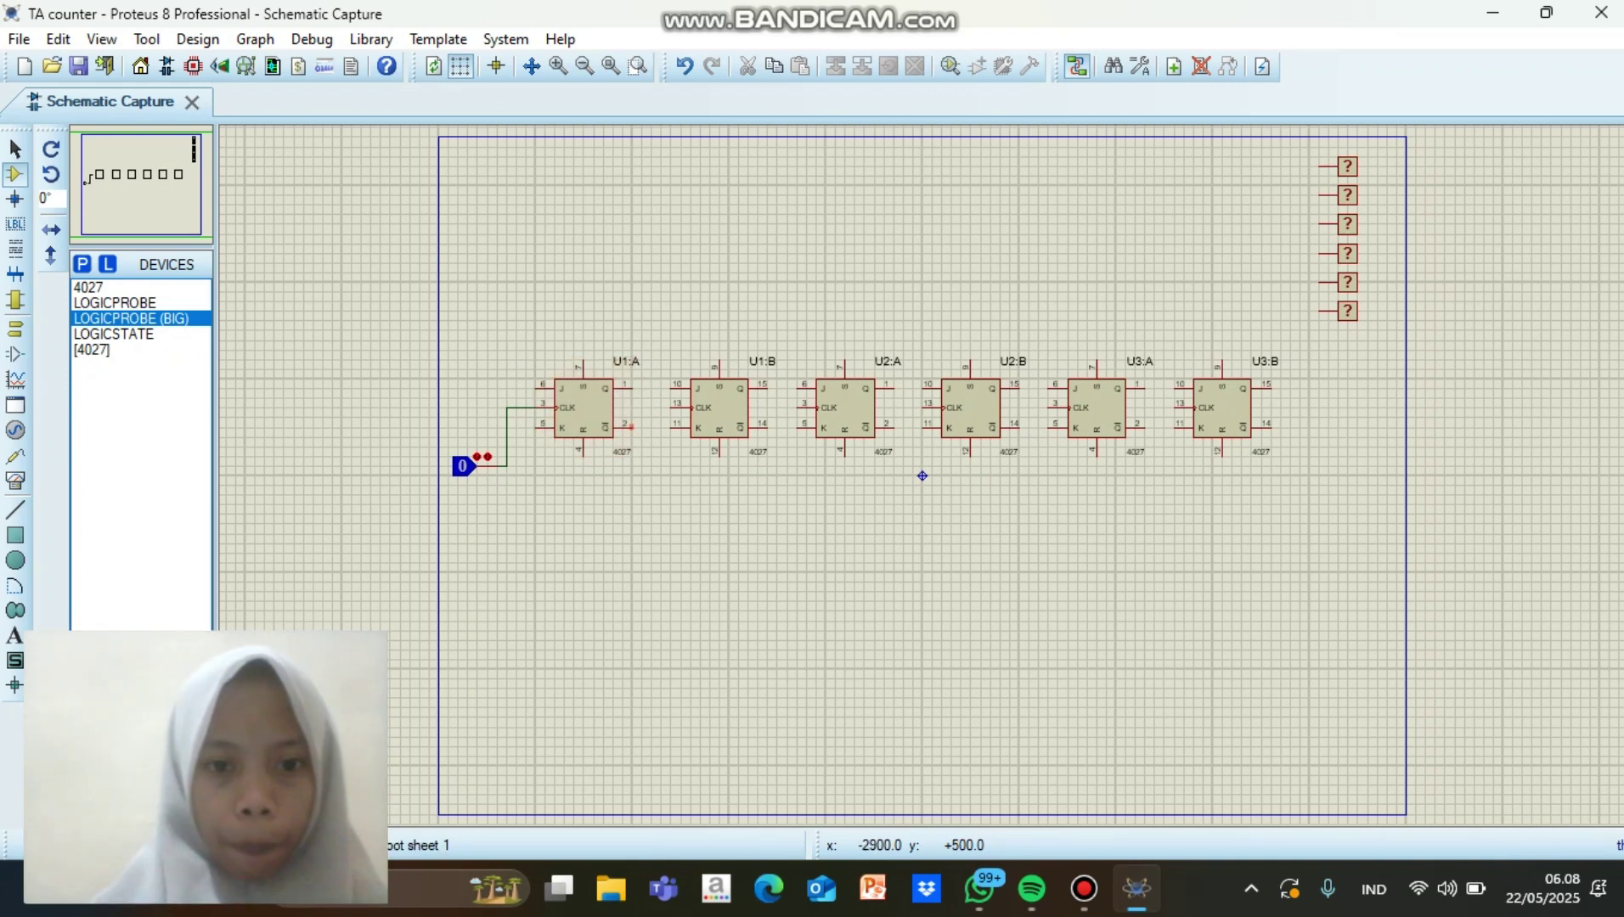
left_click(631, 426)
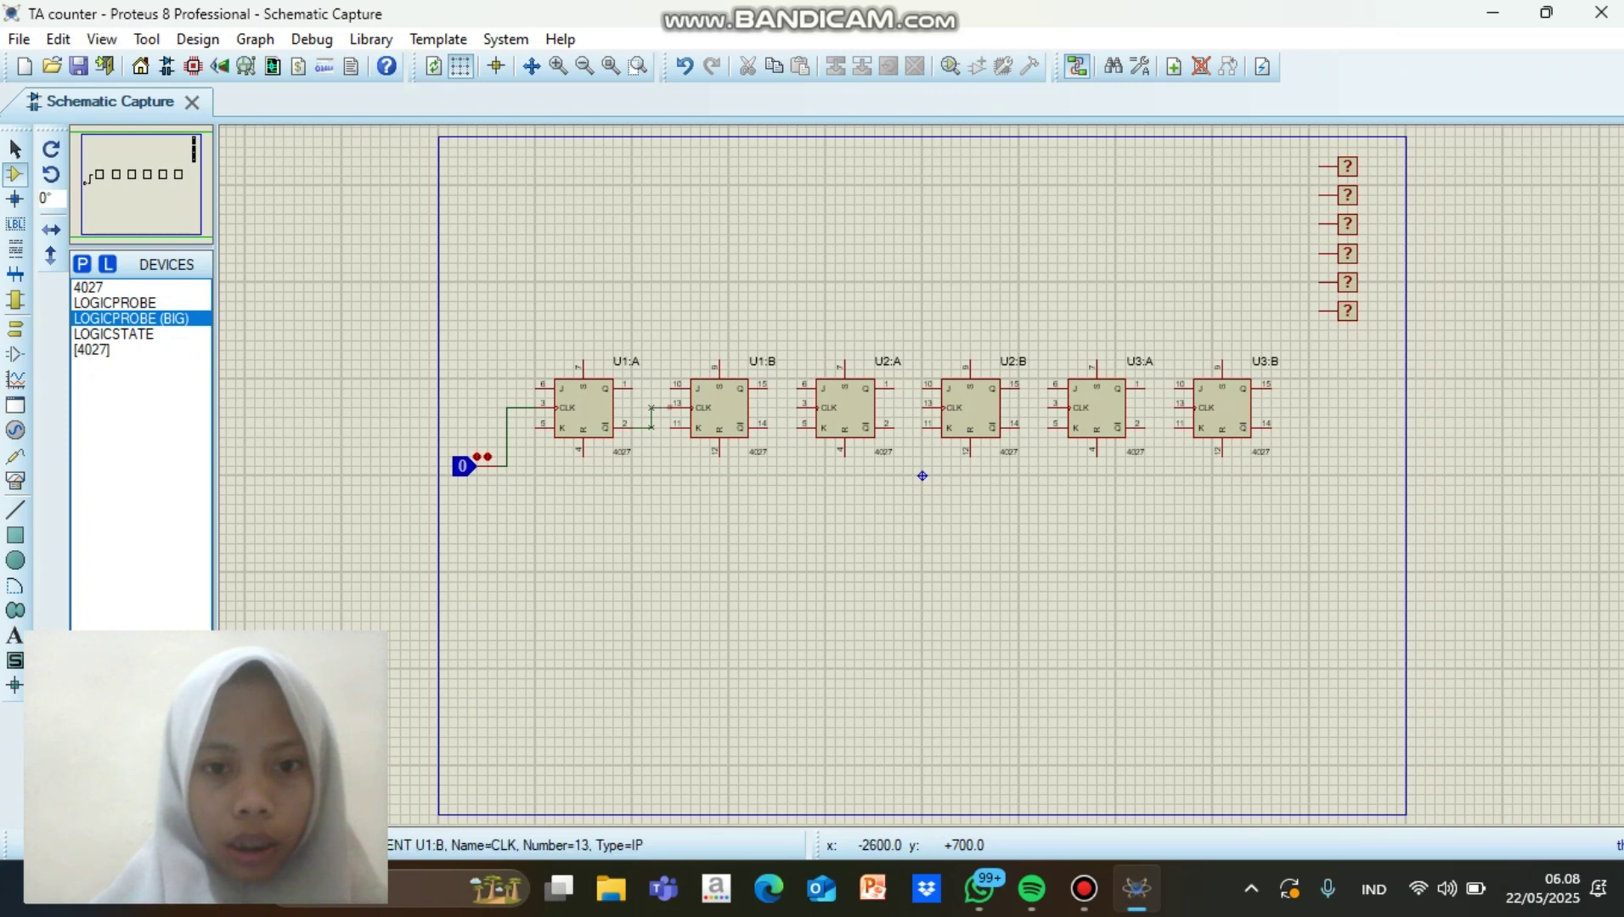
left_click(677, 408)
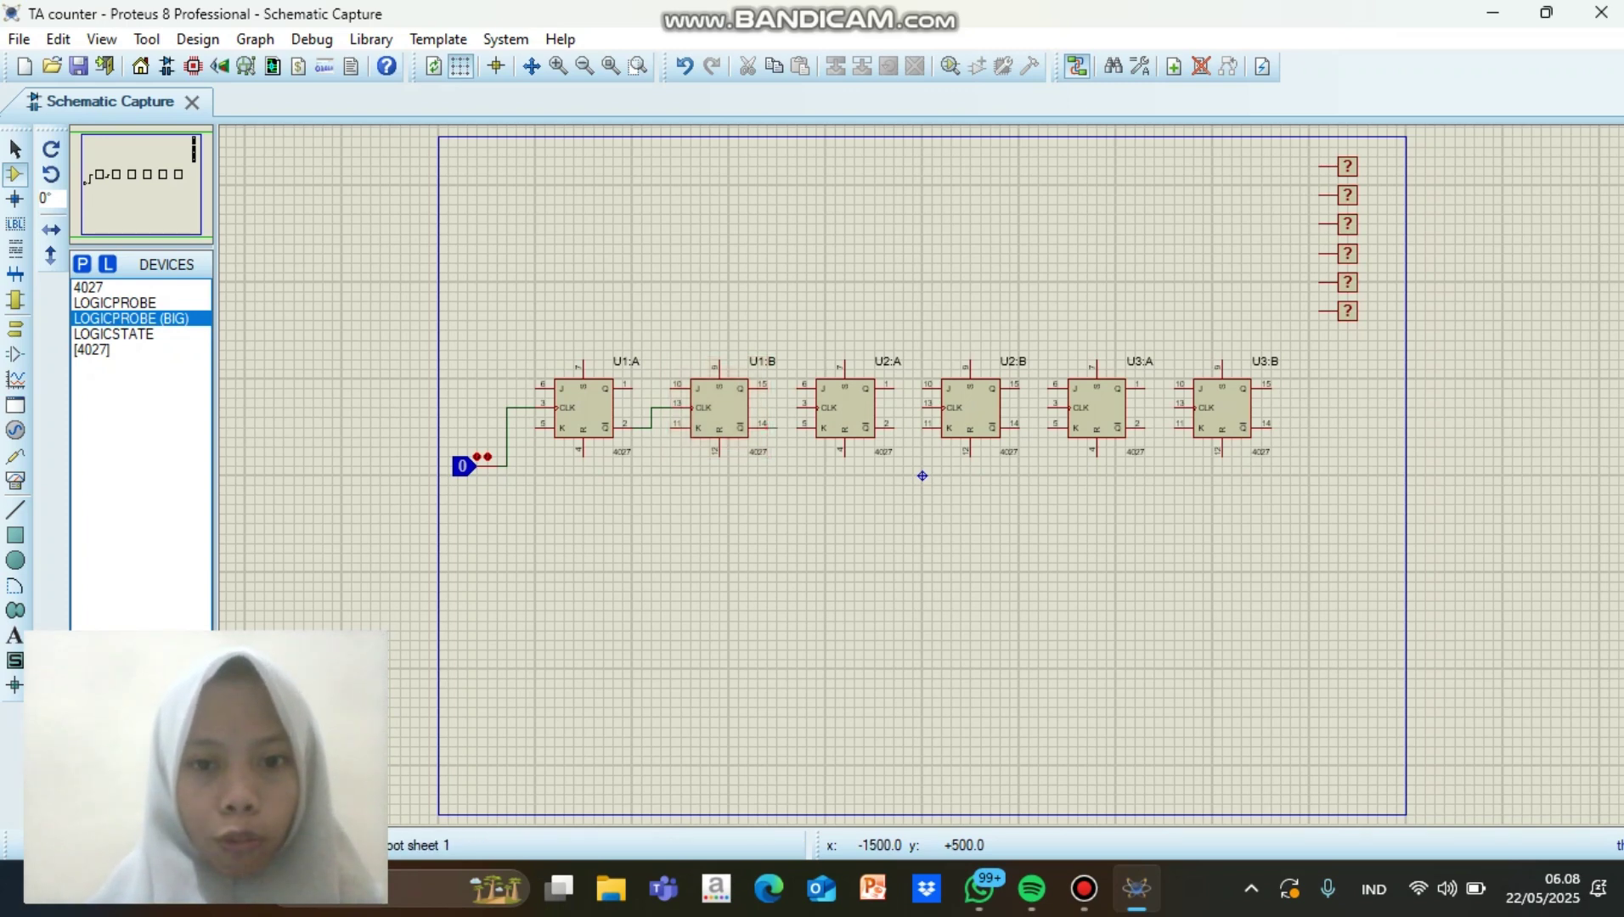
left_click(776, 427)
left_click(776, 408)
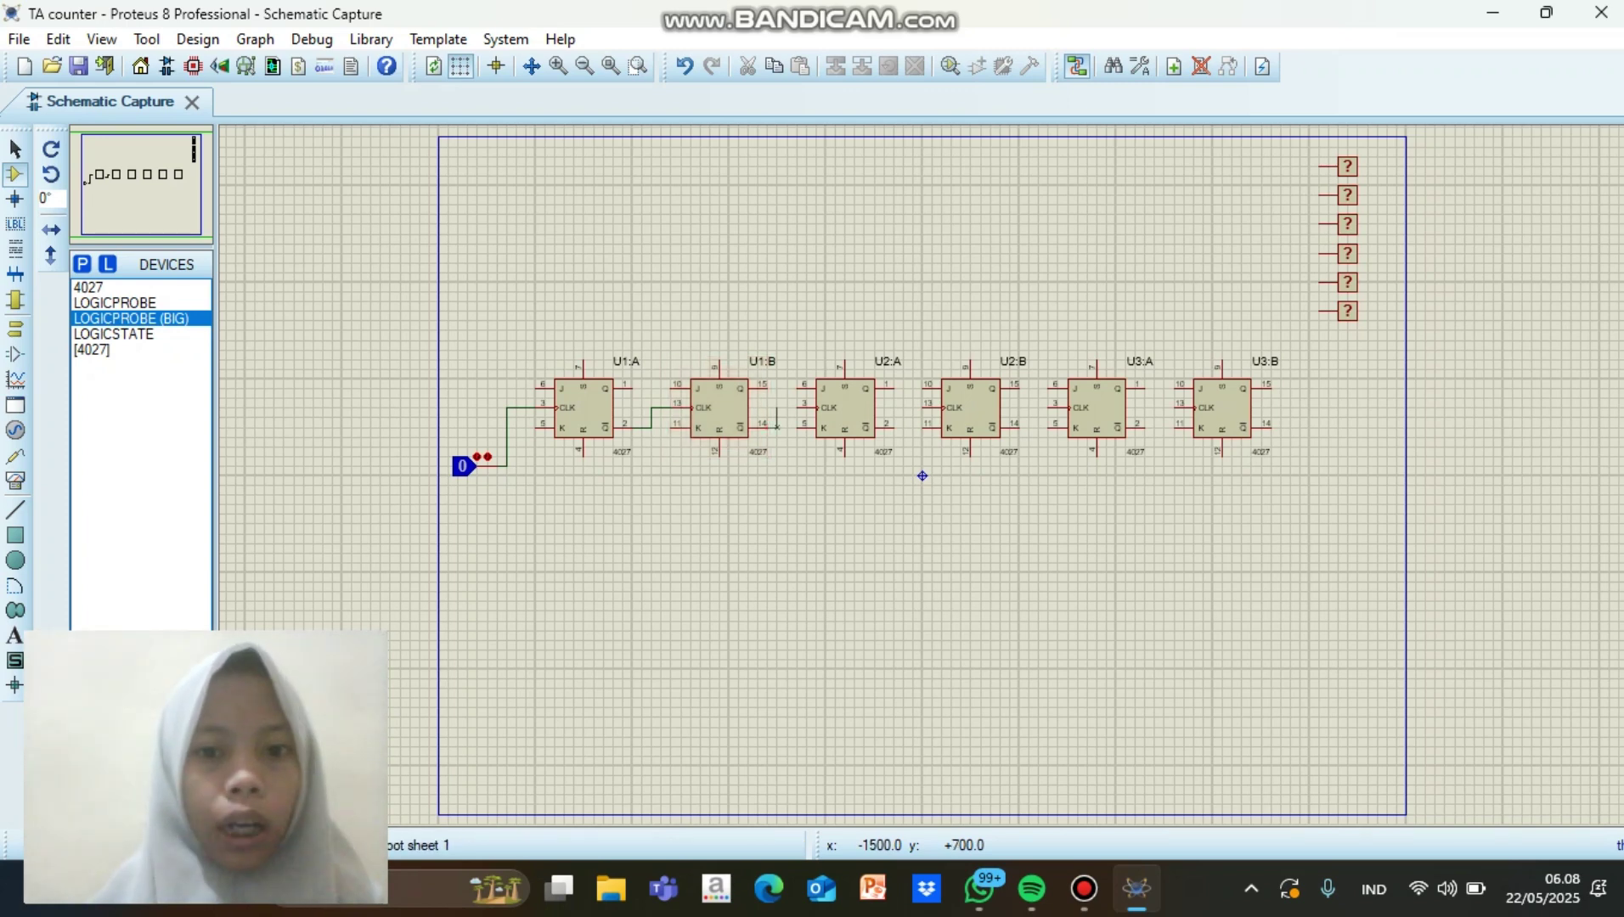
left_click(797, 408)
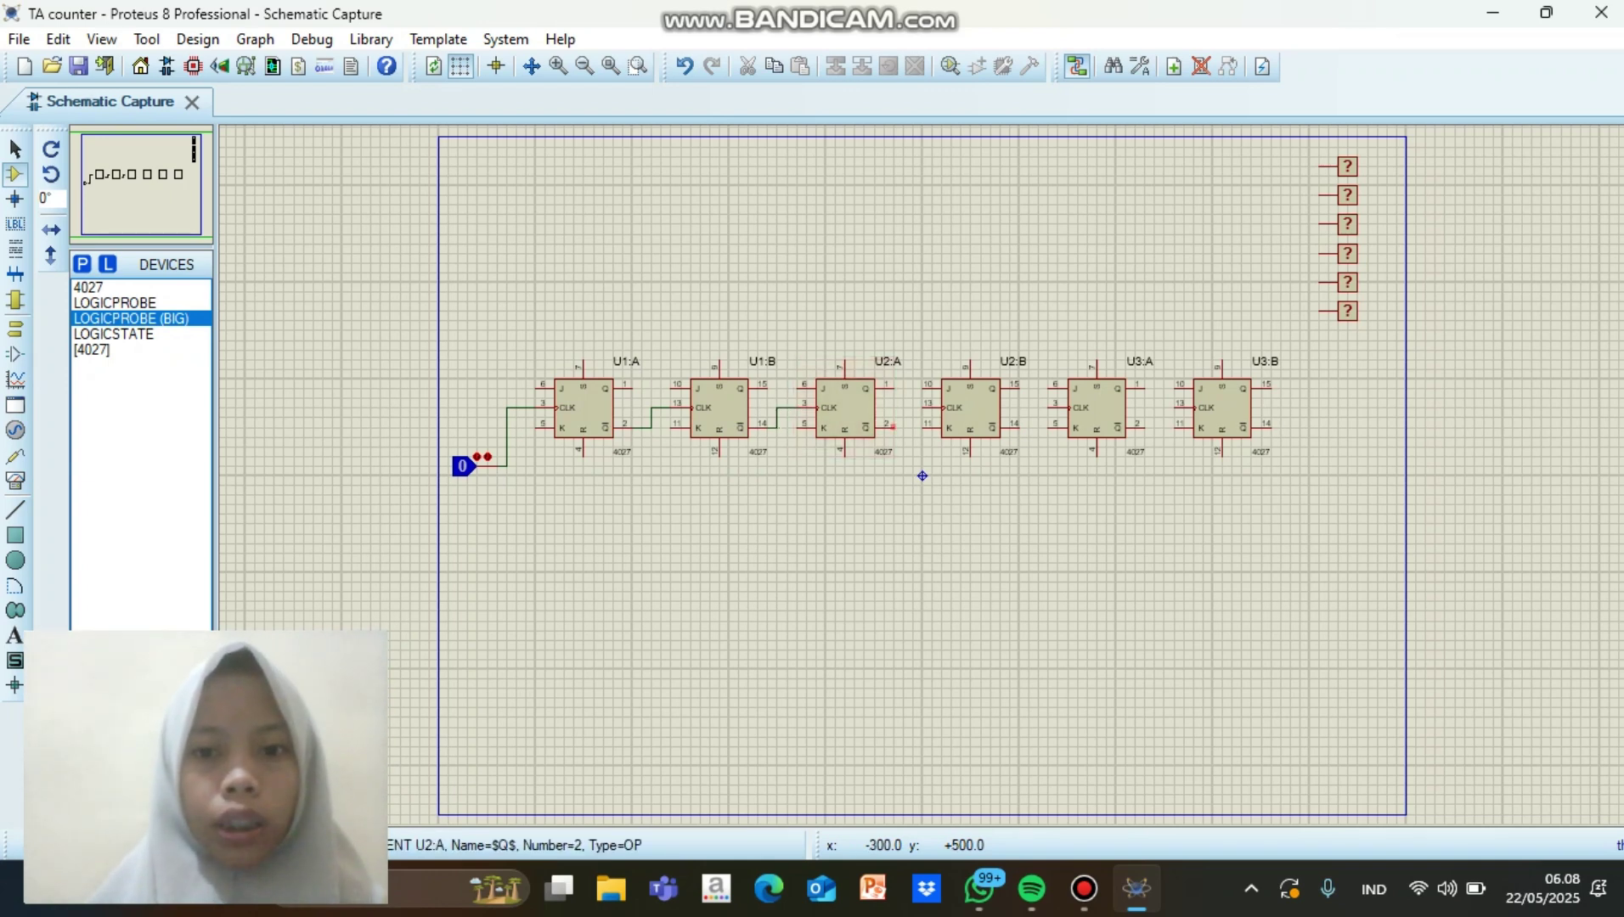
left_click(892, 426)
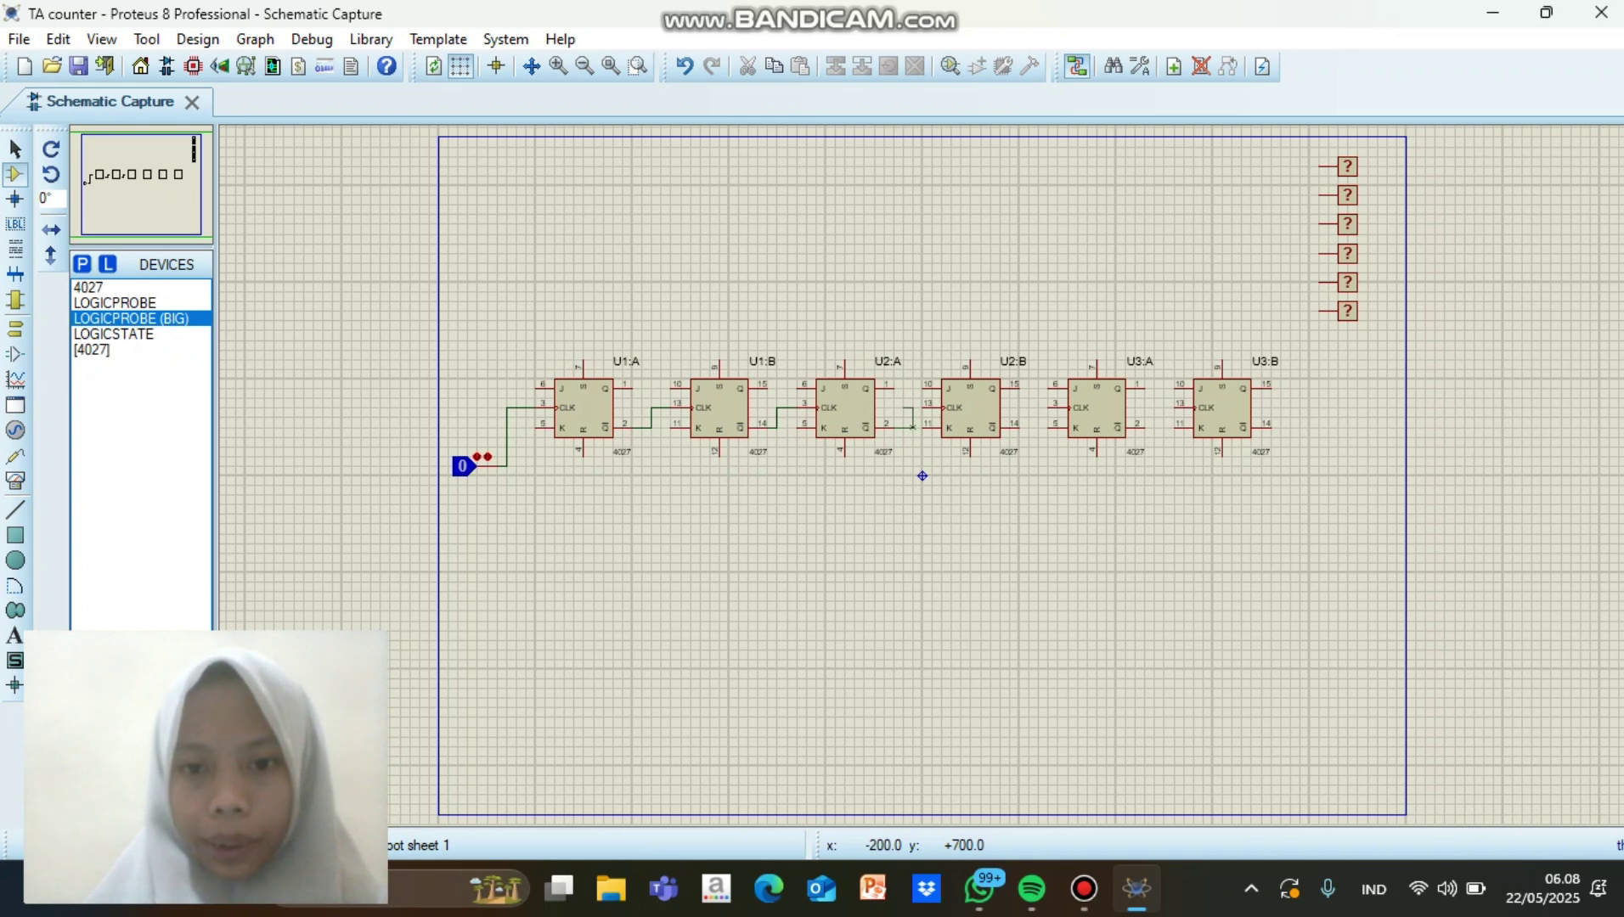
left_click(932, 407)
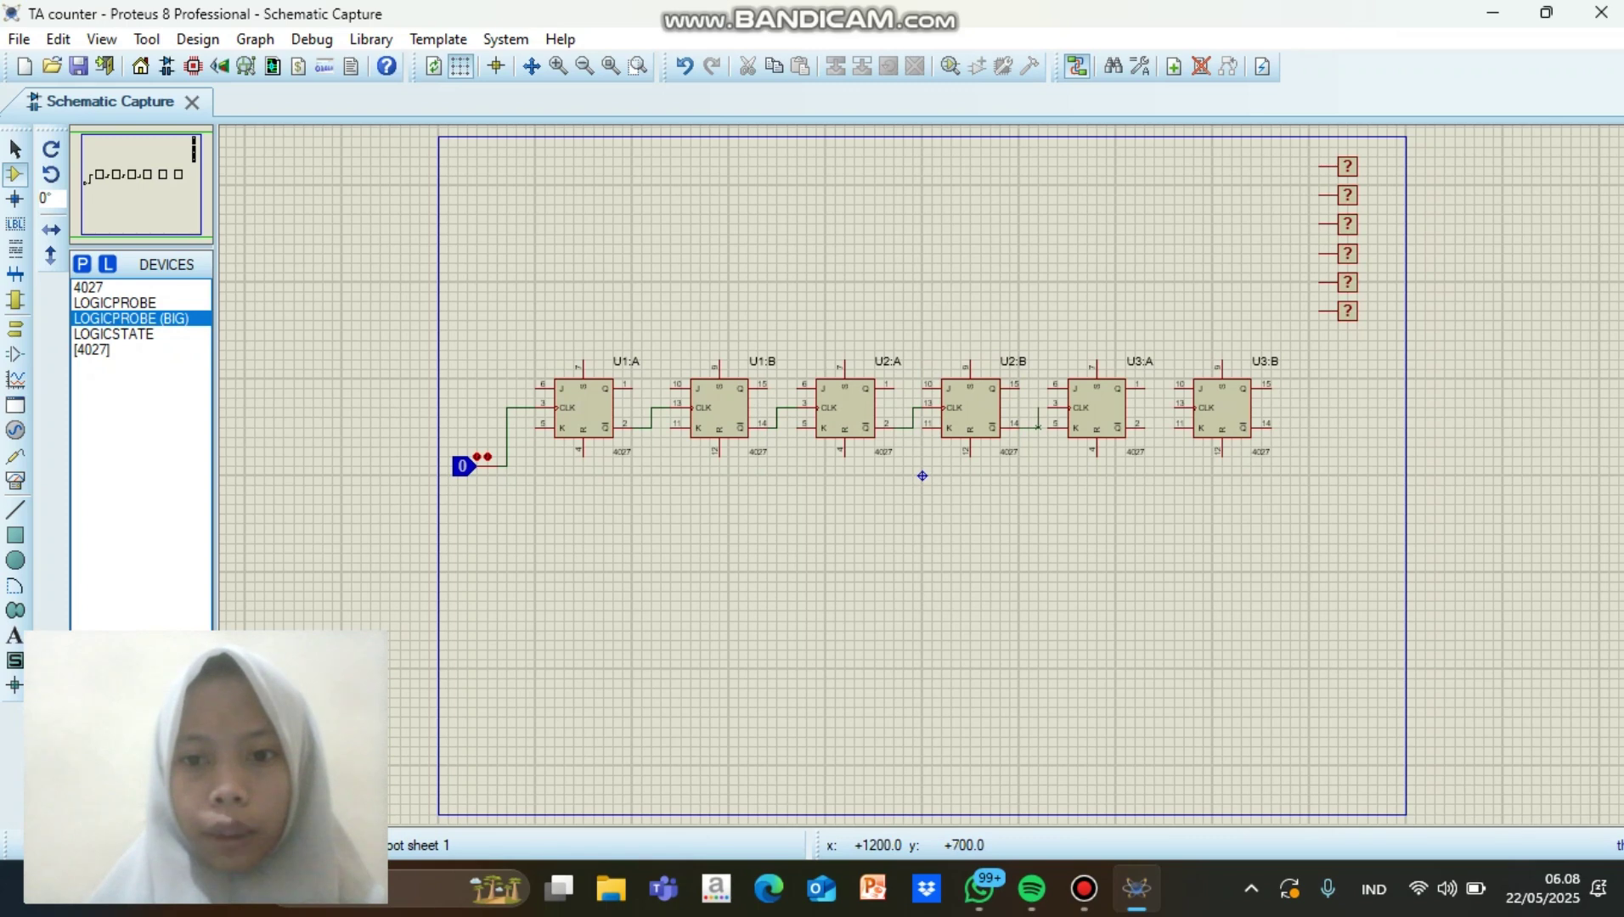
left_click(1056, 408)
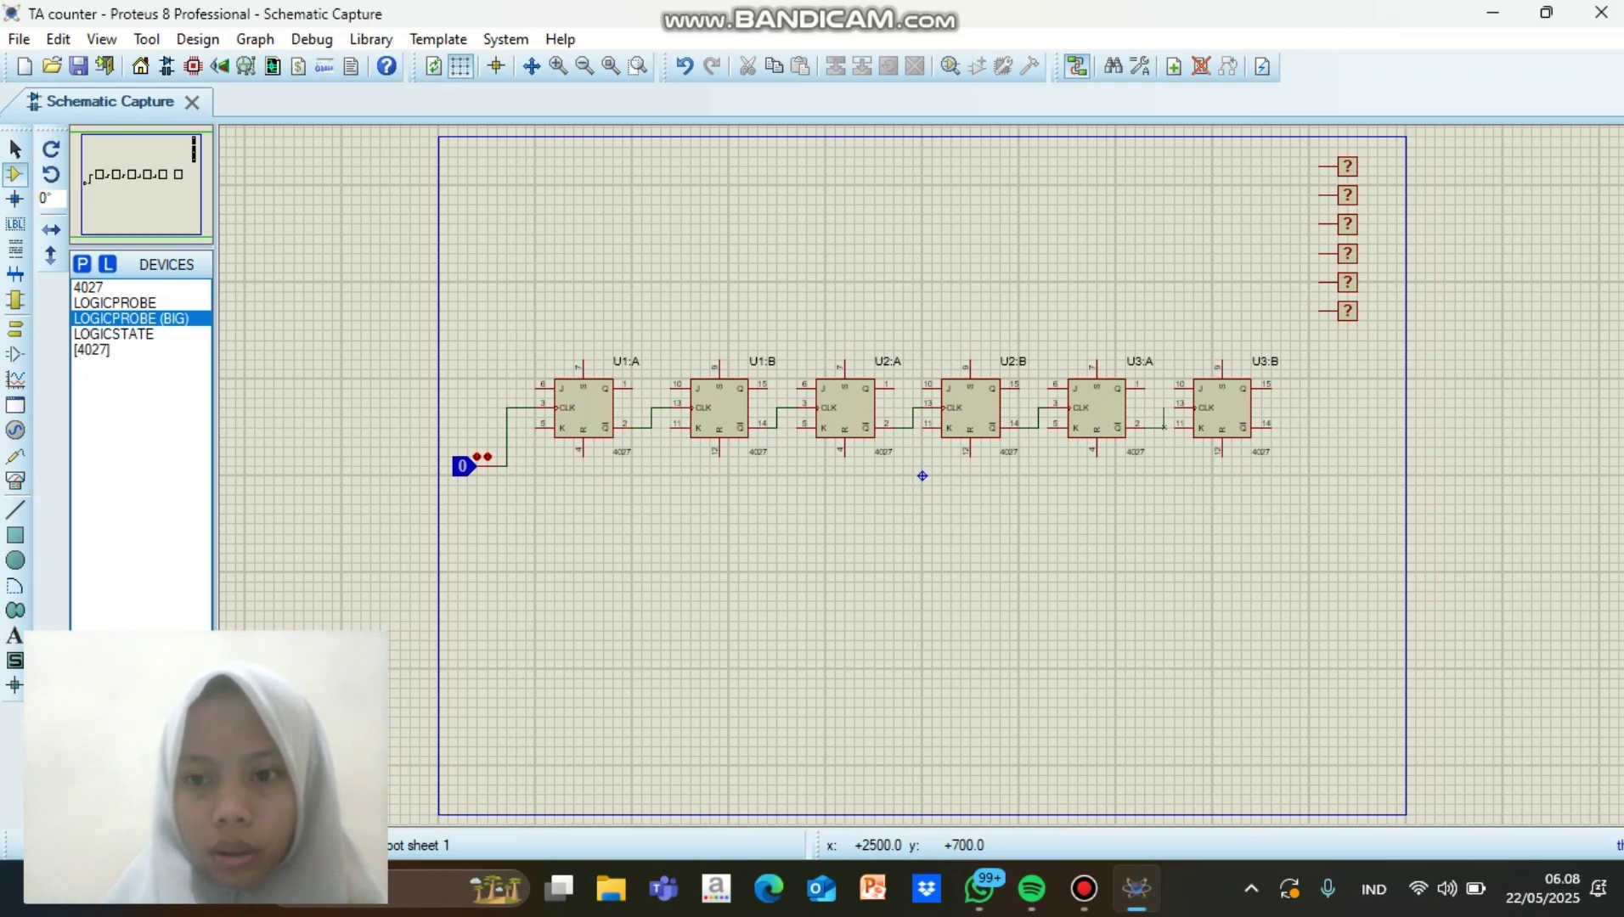
left_click(1185, 408)
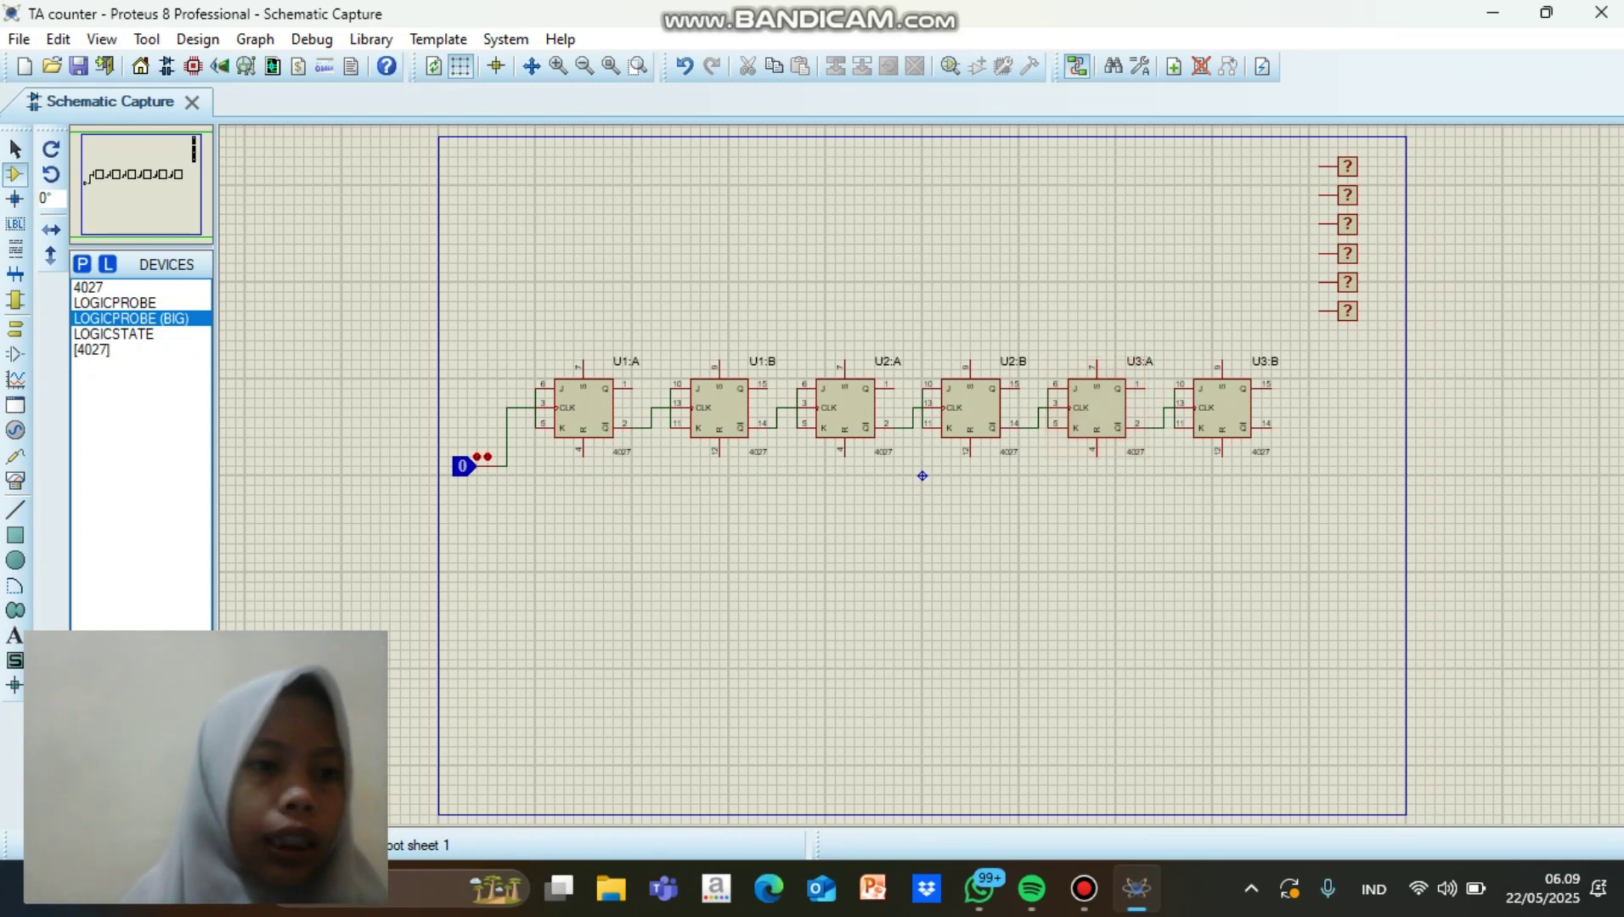
- Place a POWER terminal on the J input of each of the six flip-flops, from U1:A to U3:B
left_click(15, 330)
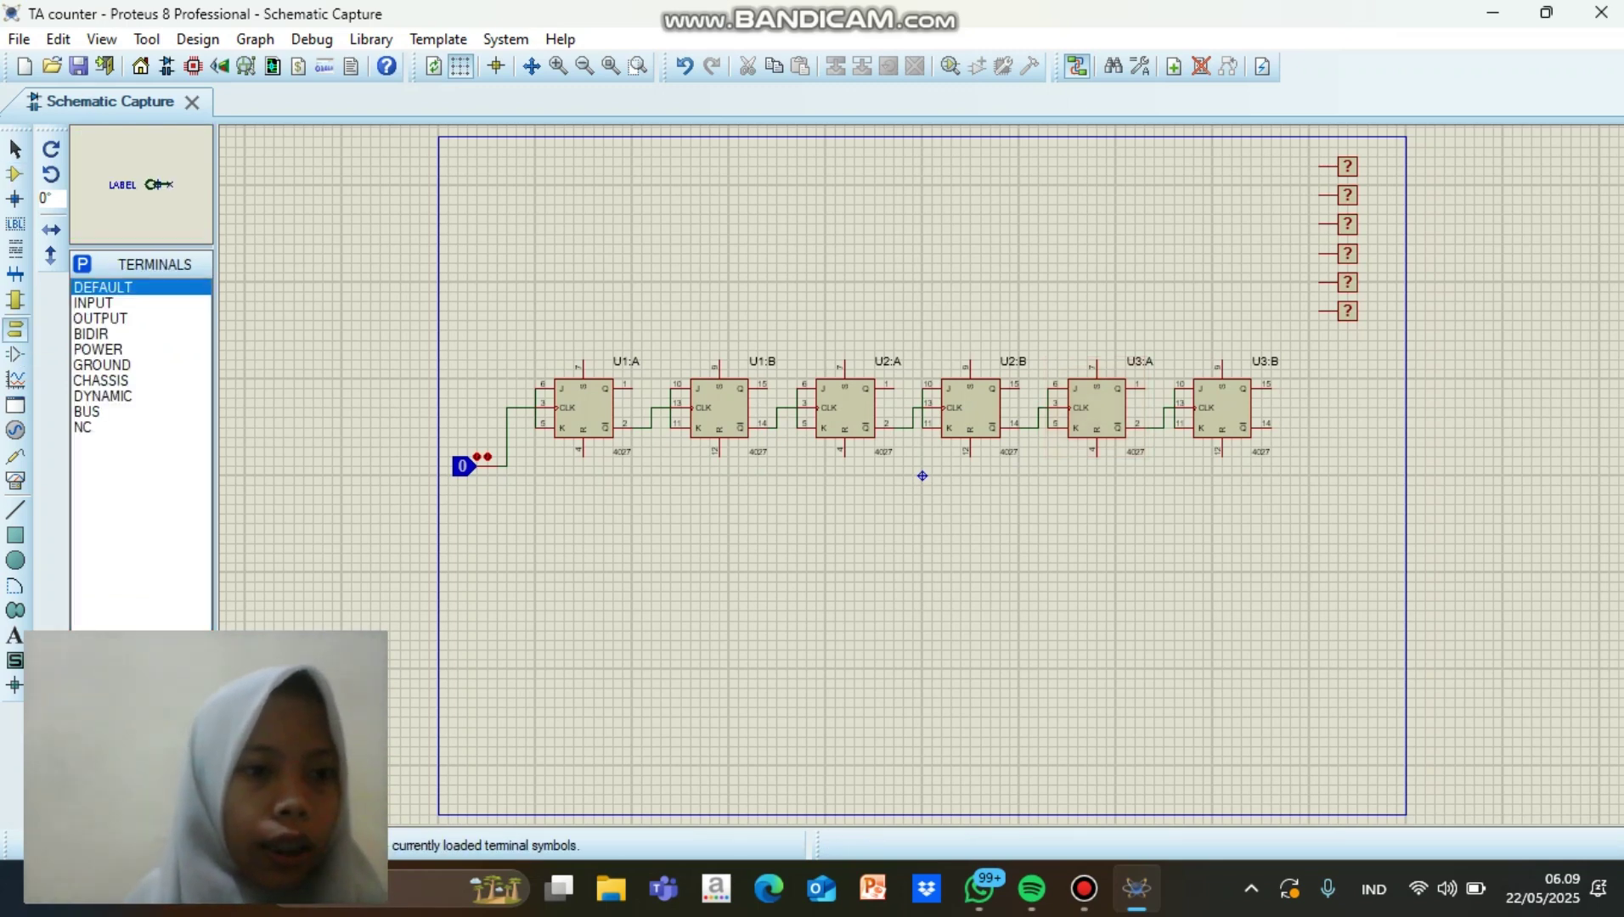
left_click(97, 349)
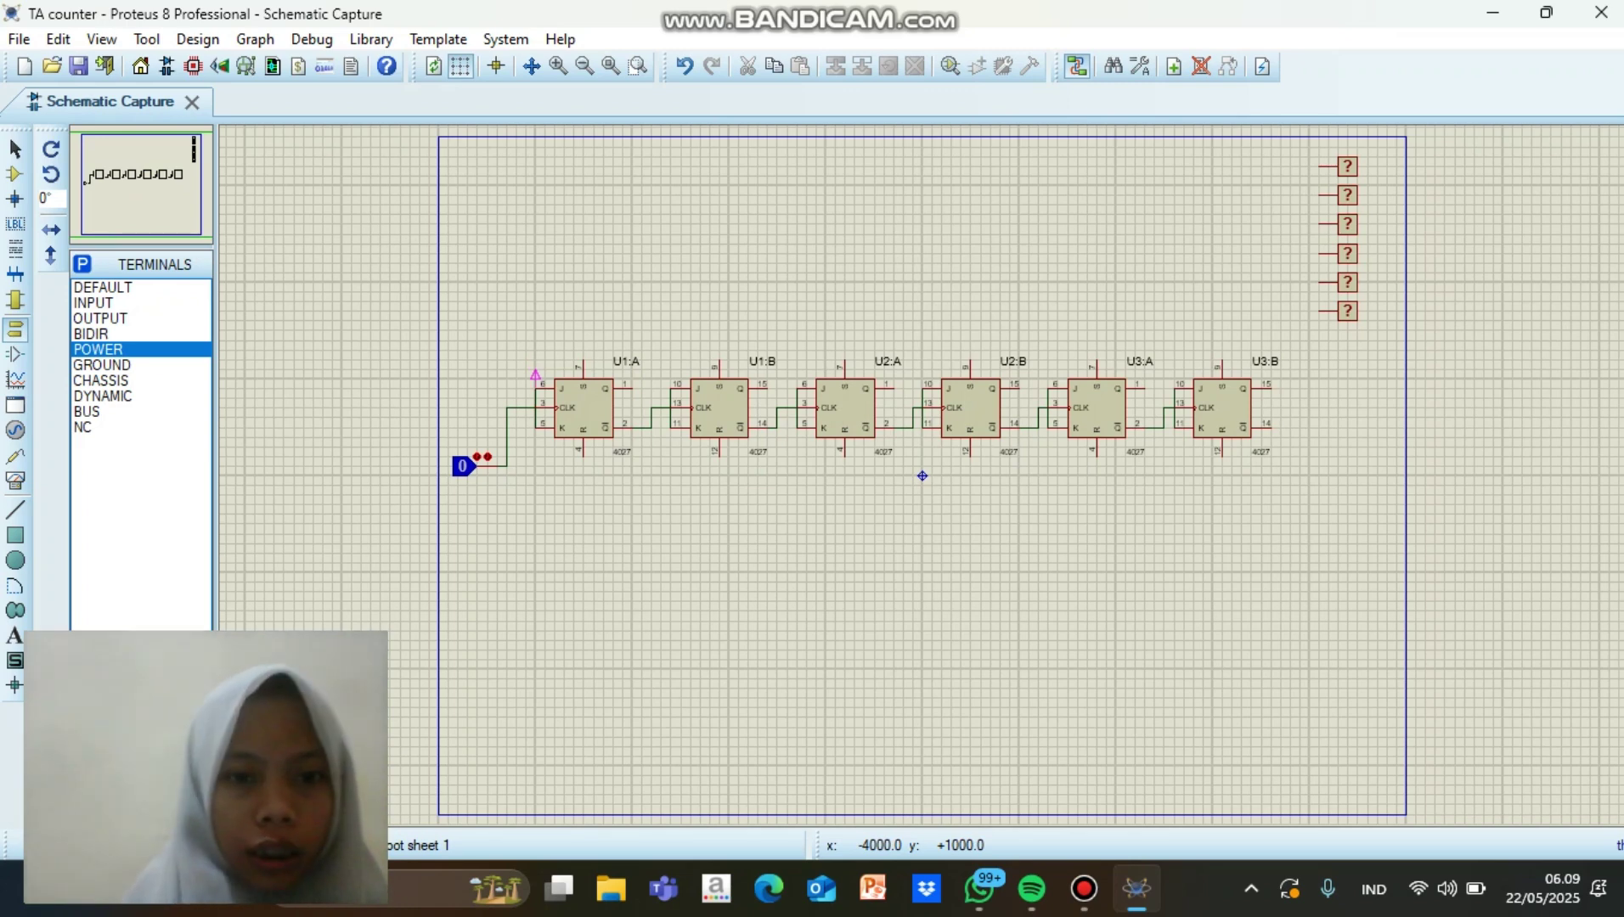
left_click(535, 375)
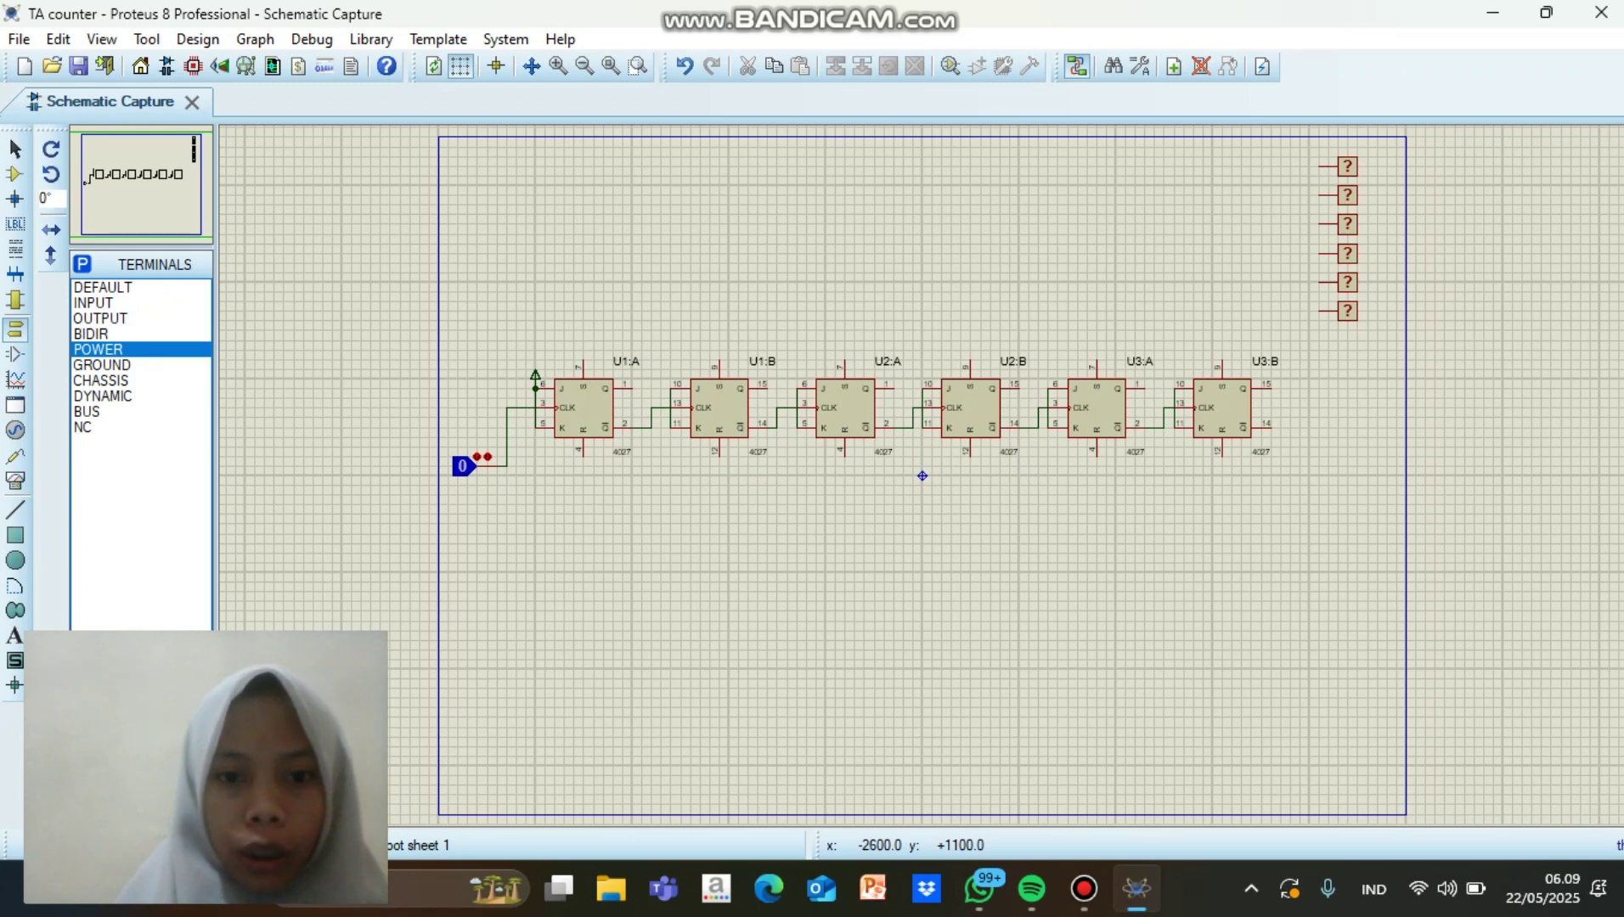
left_click(670, 375)
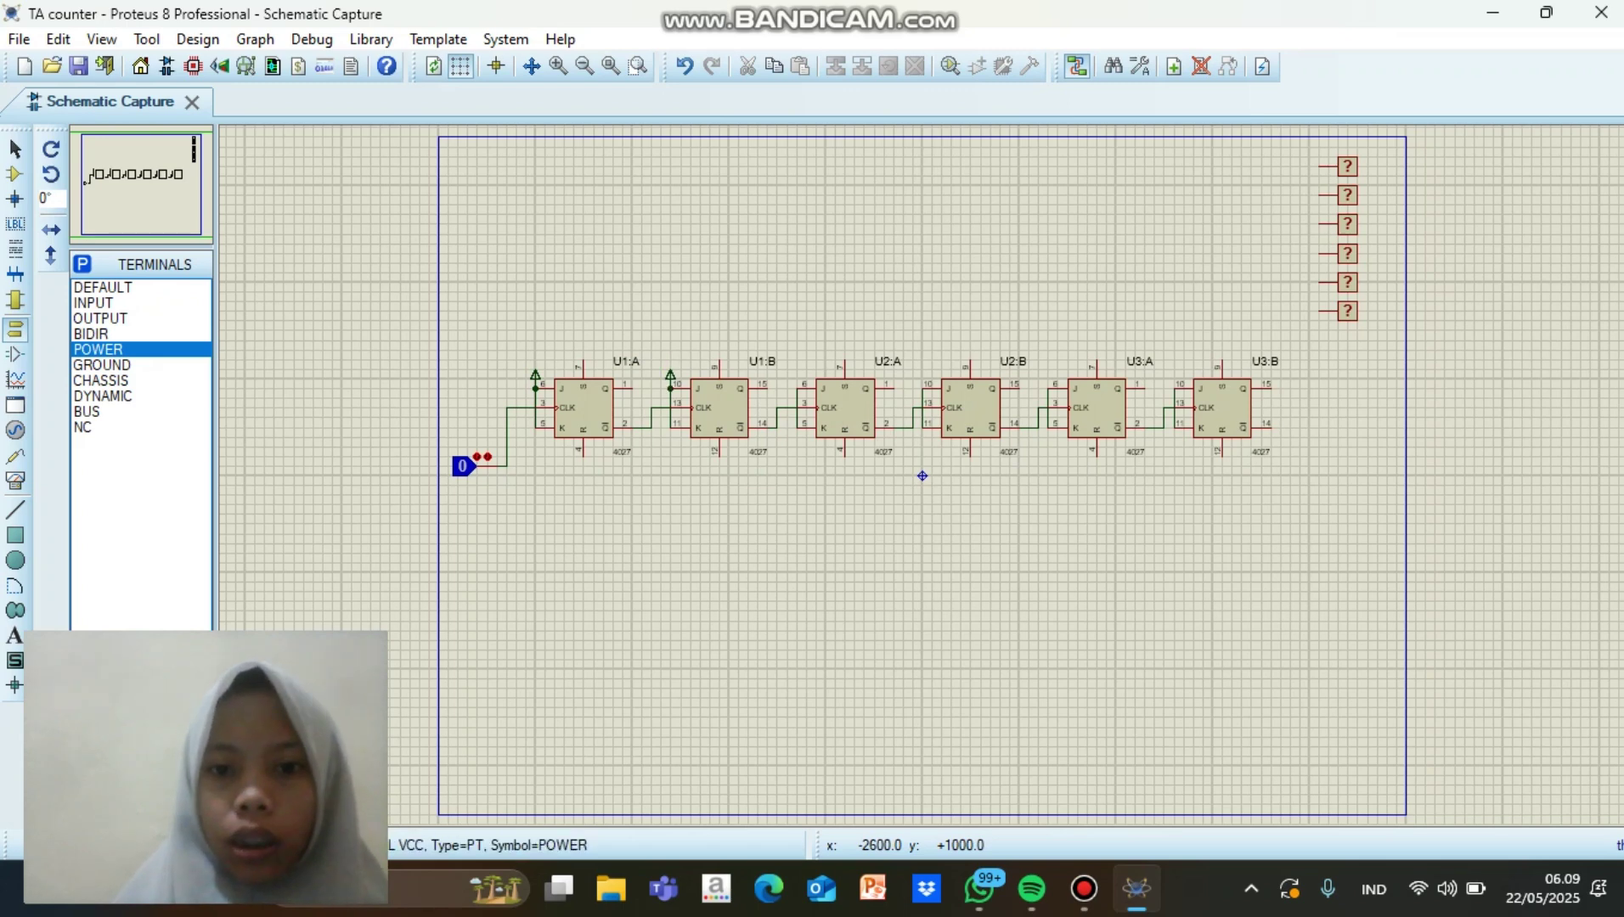
left_click(796, 374)
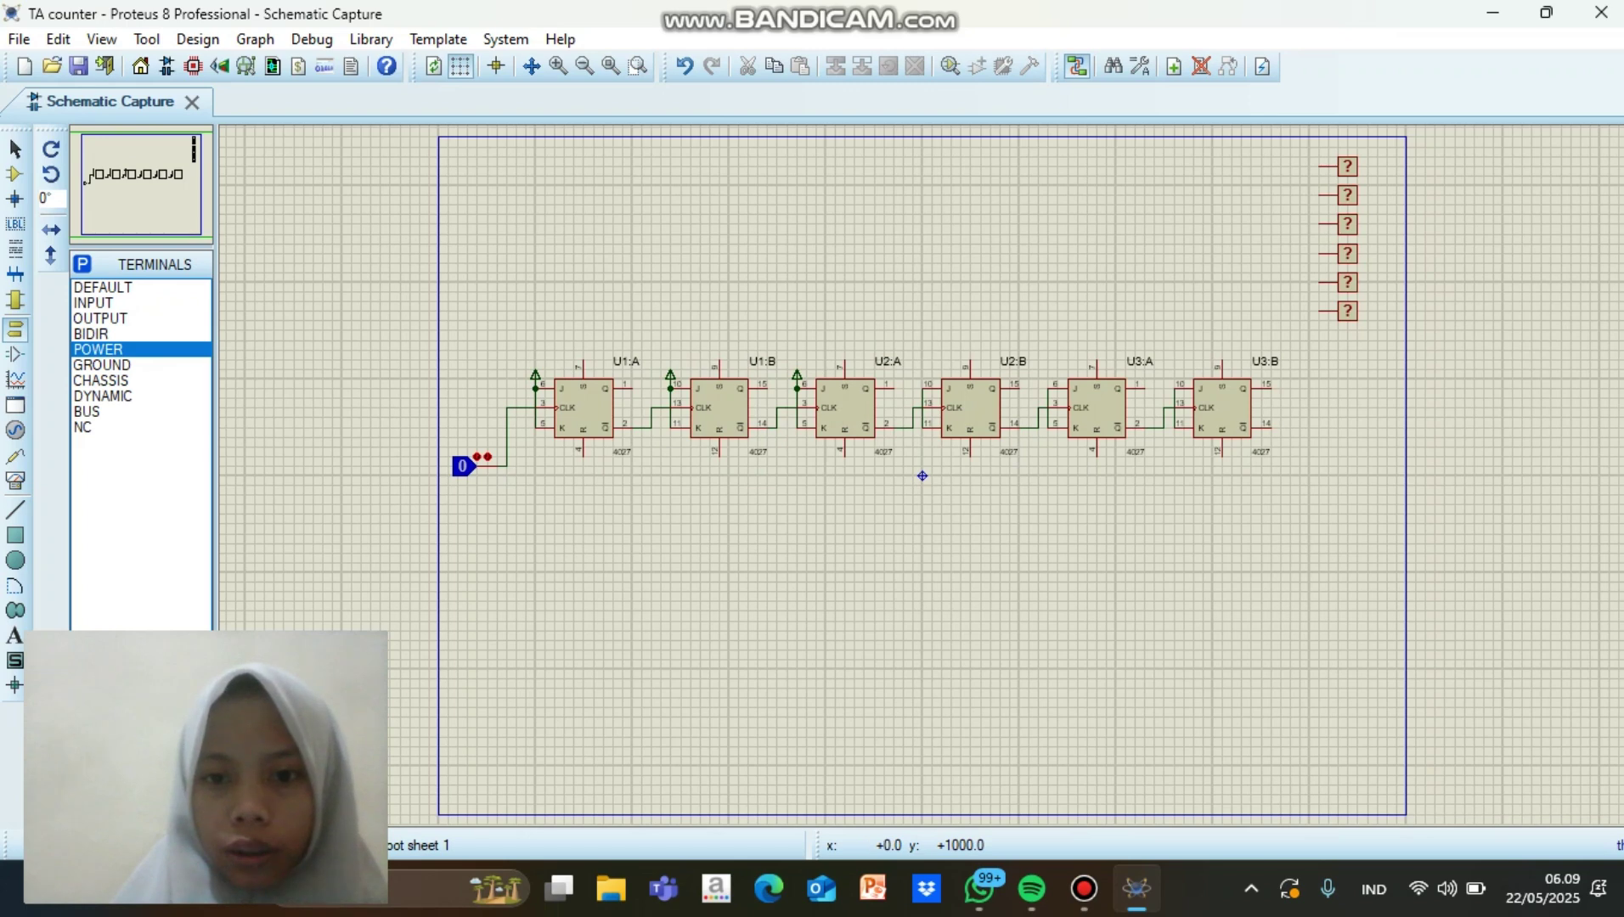
left_click(922, 375)
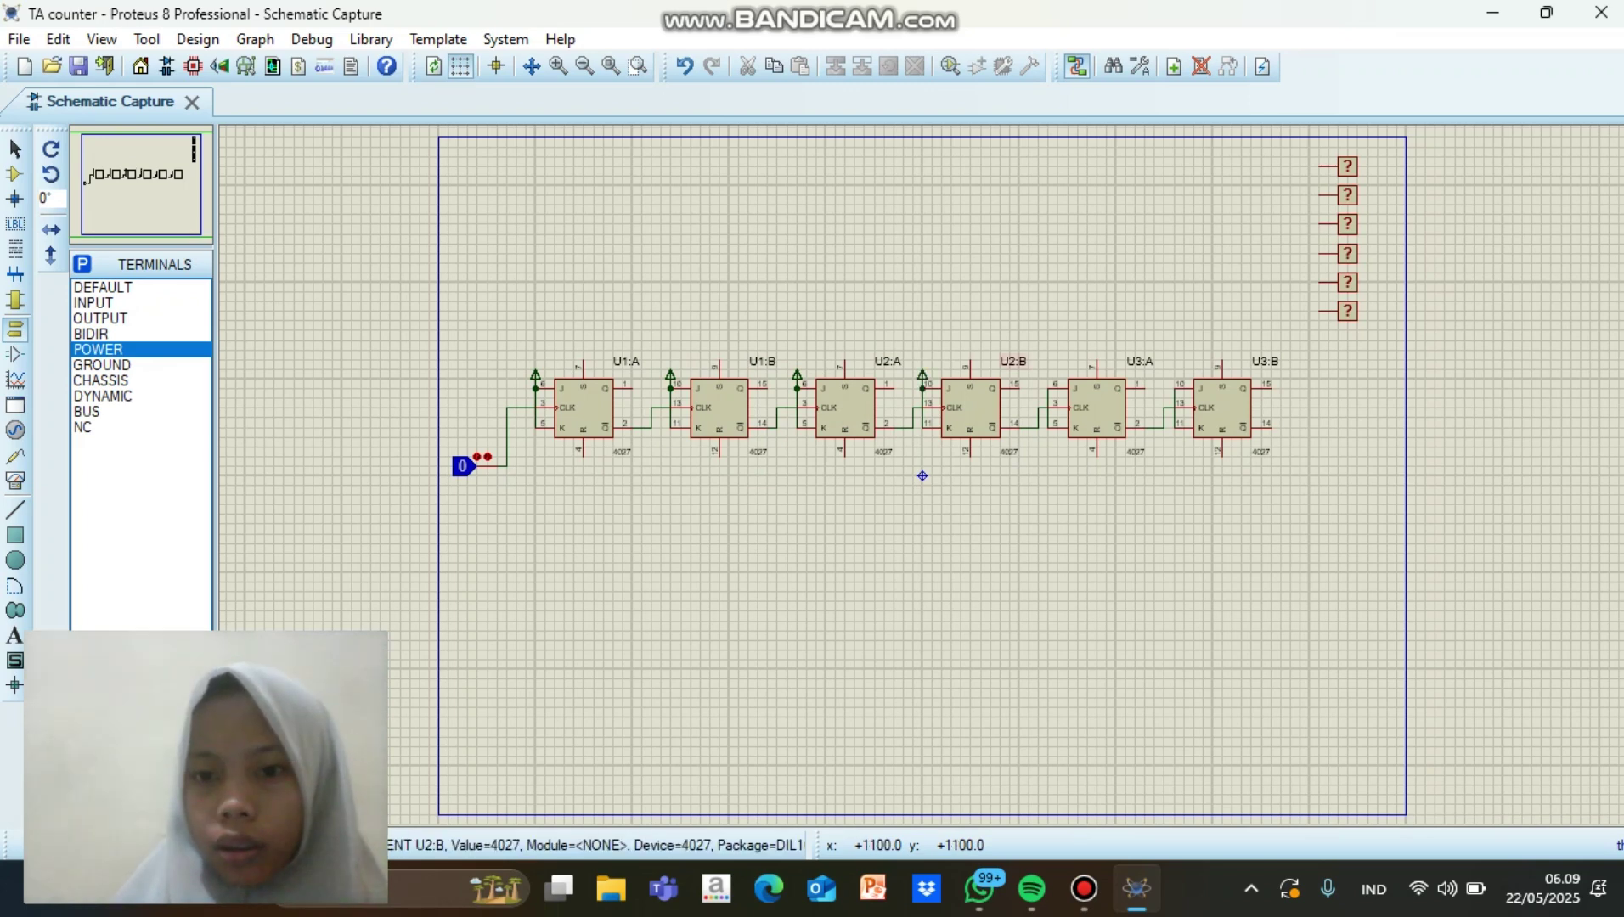
left_click(1048, 374)
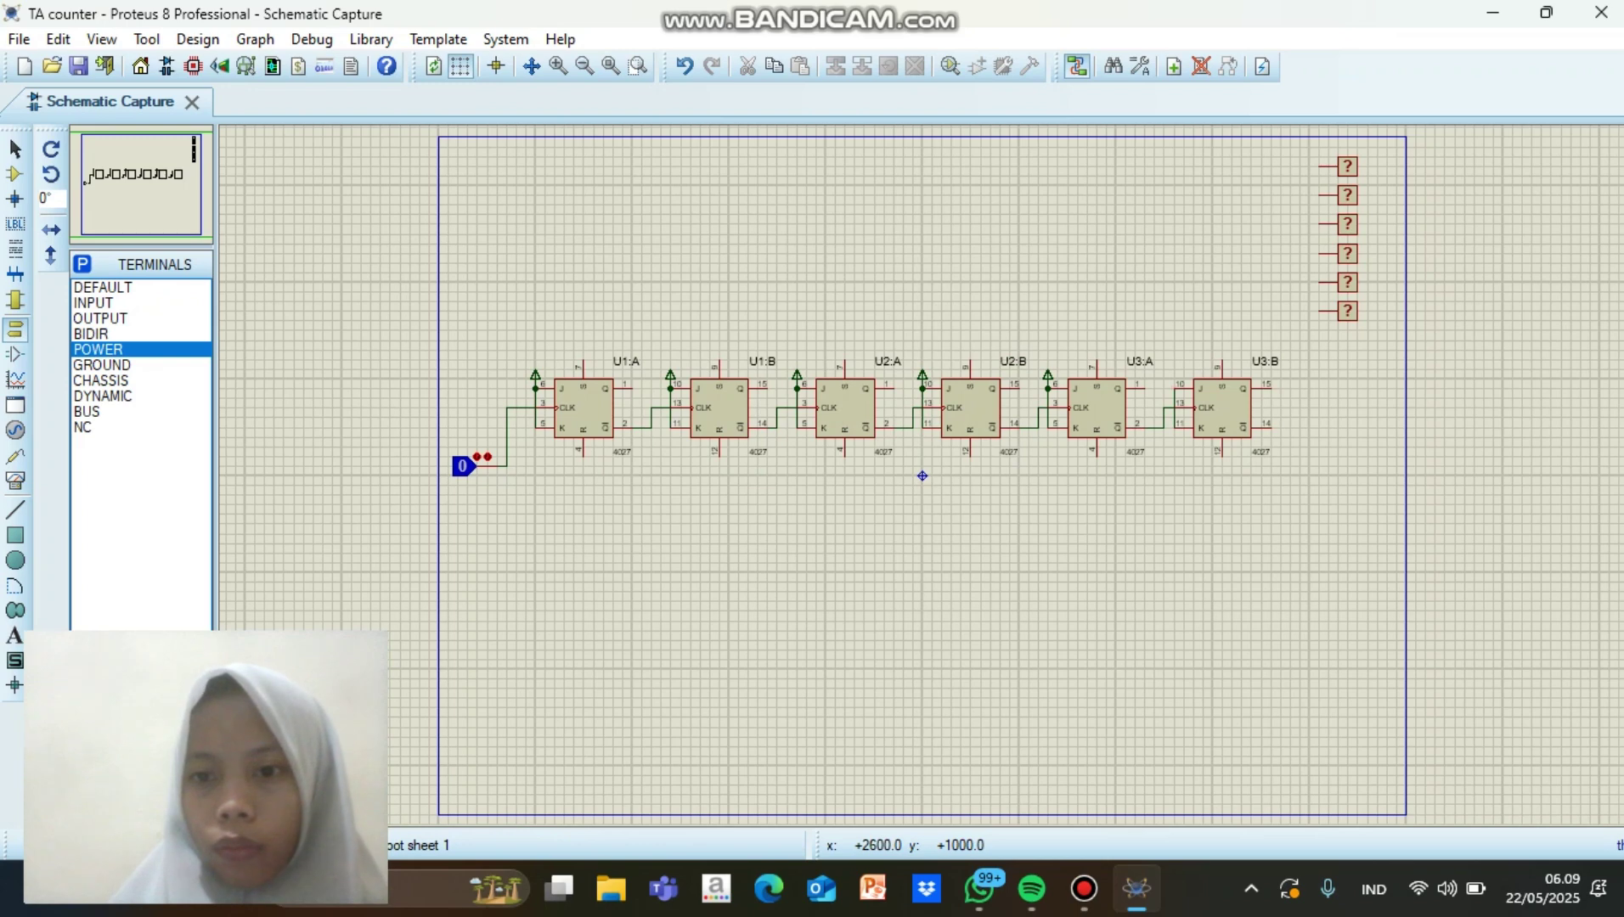
left_click(1174, 375)
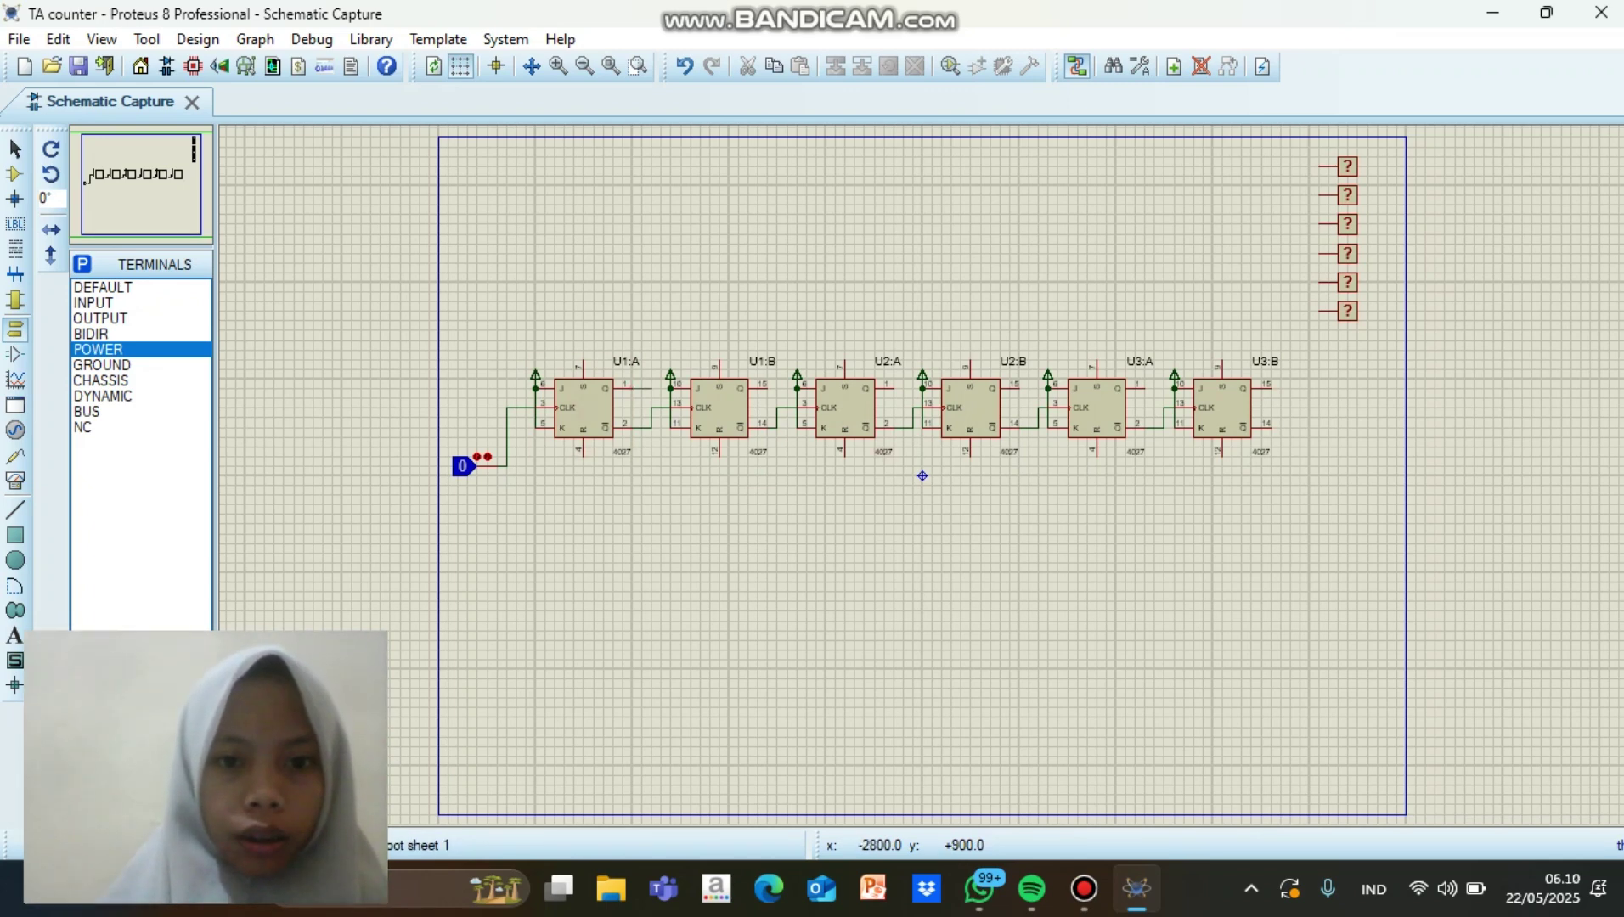
- Wire each flip-flop's Q output to its own logic probe, from U1:A to the uppermost probe through U3:B to the lowest
left_click(651, 388)
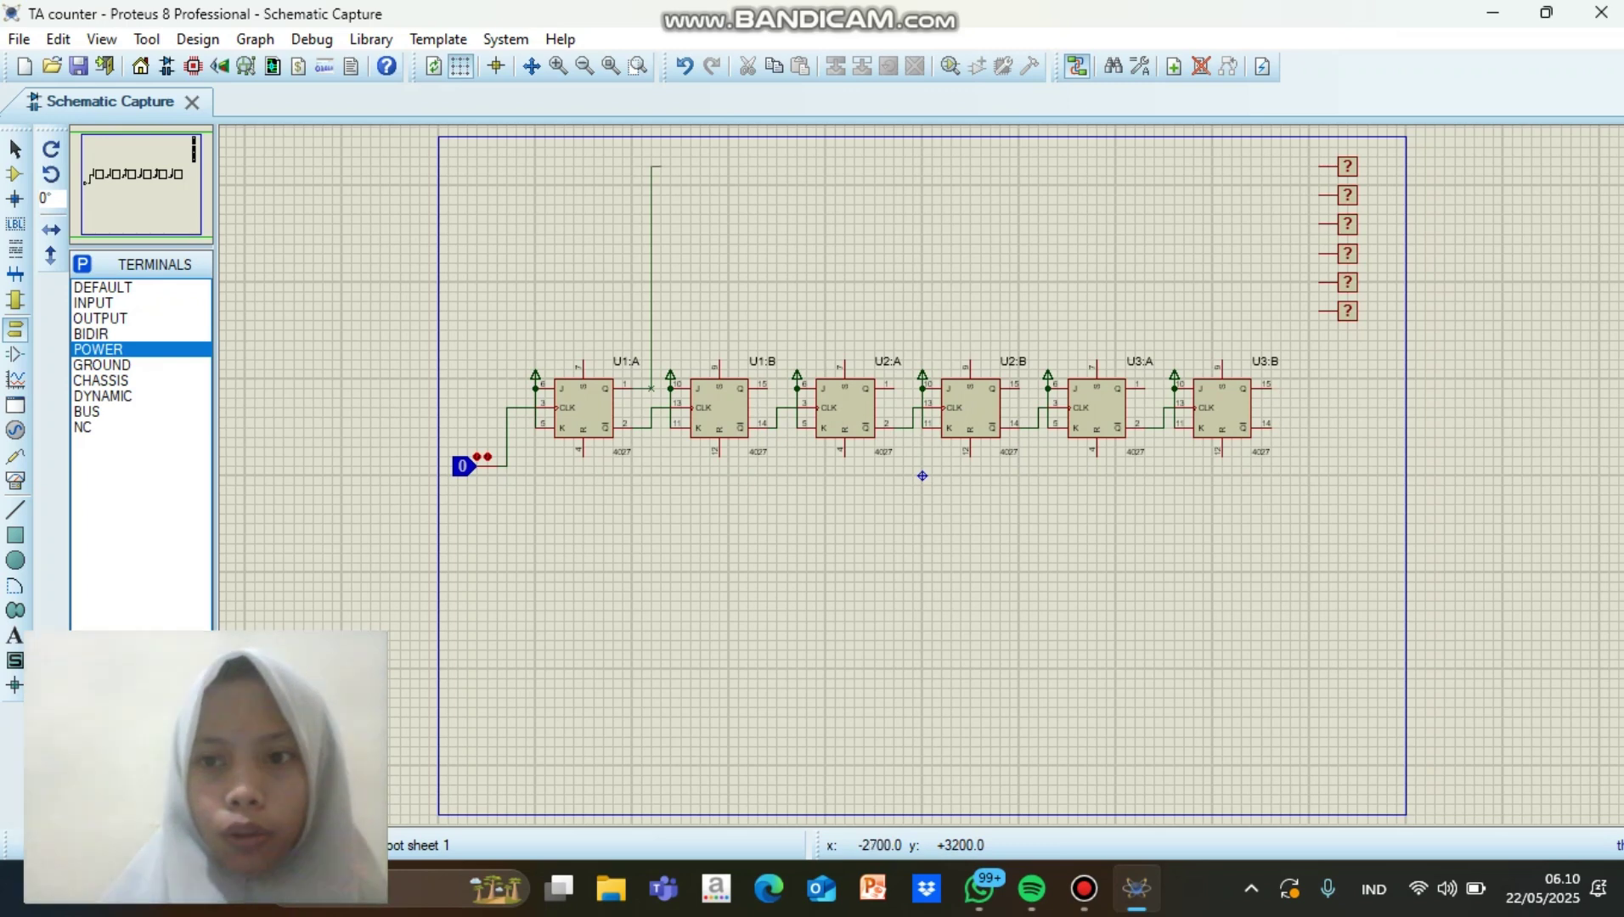
left_click(651, 166)
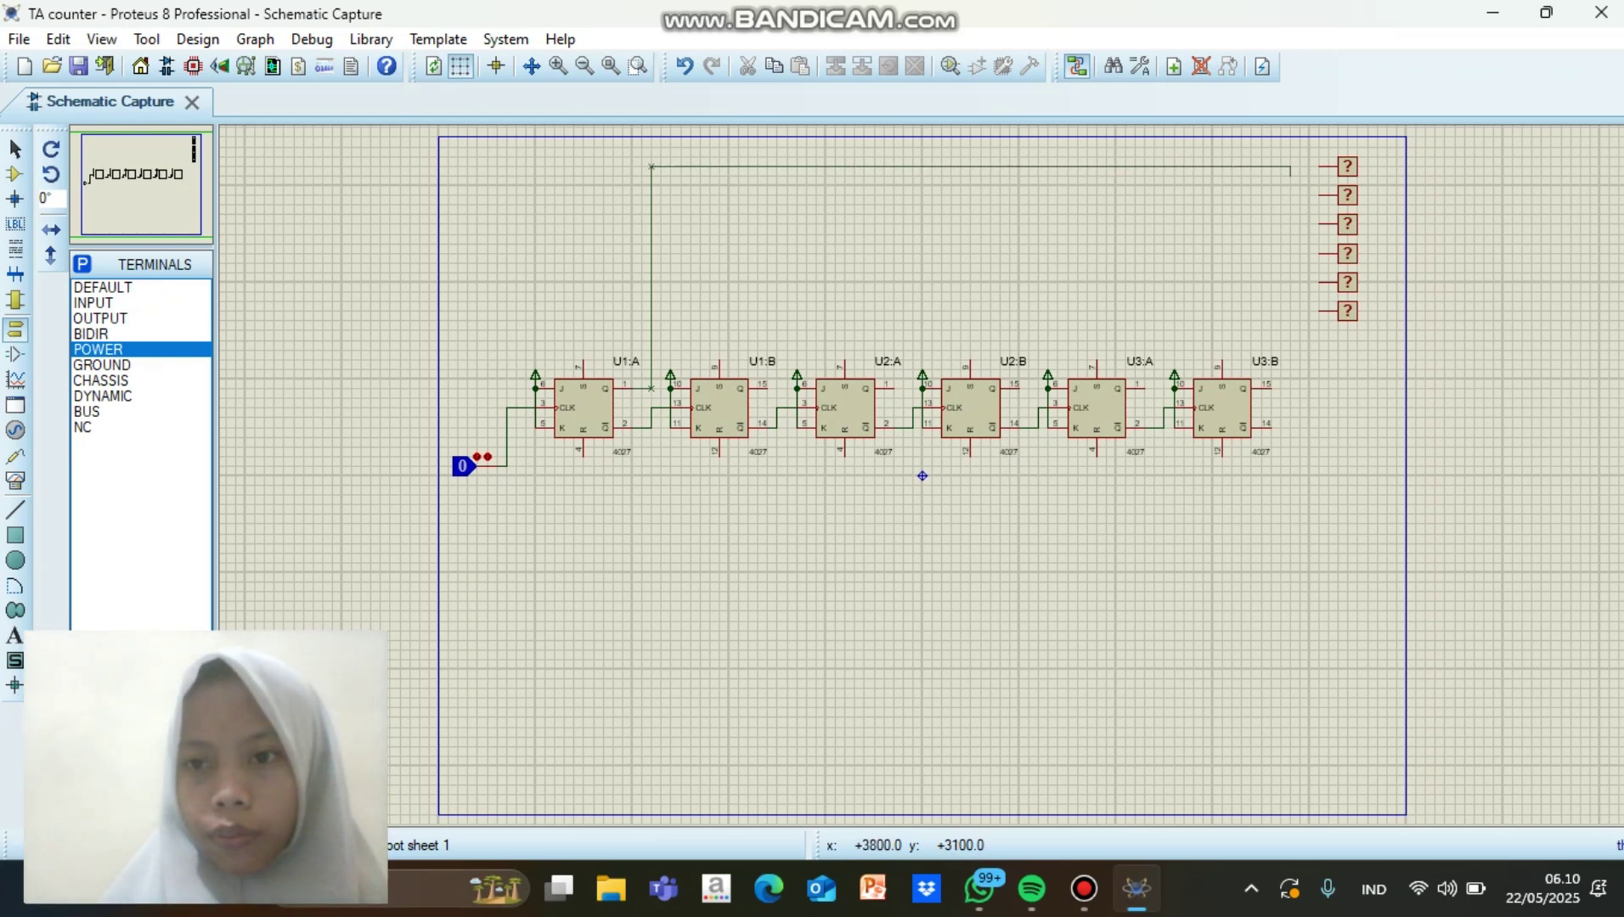
left_click(1318, 167)
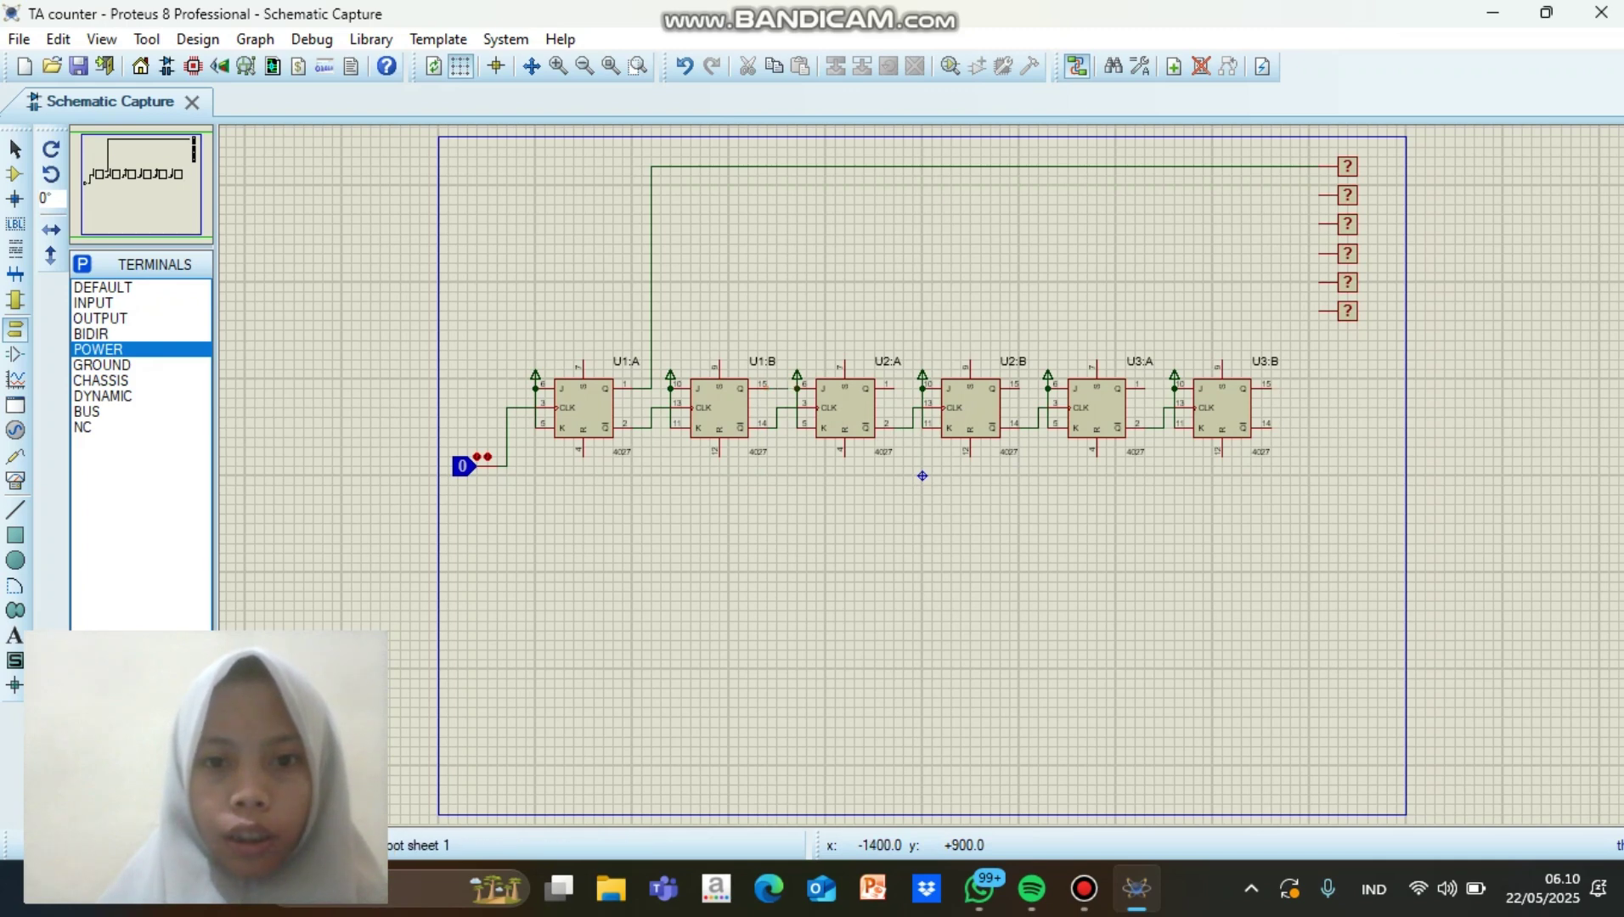
left_click(786, 388)
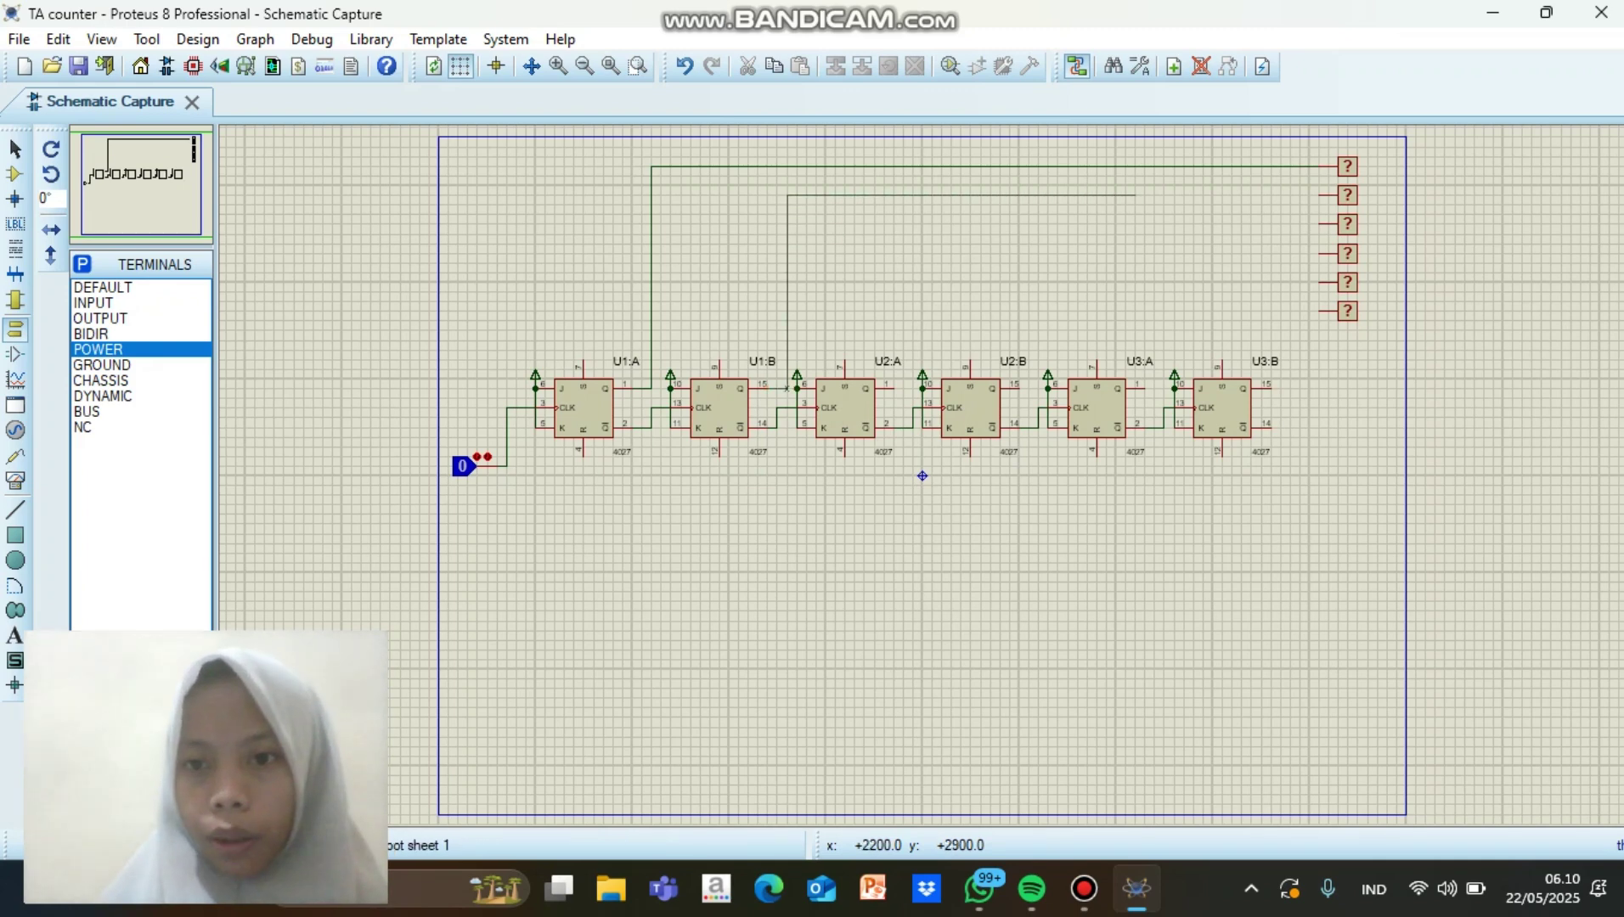
left_click(1320, 194)
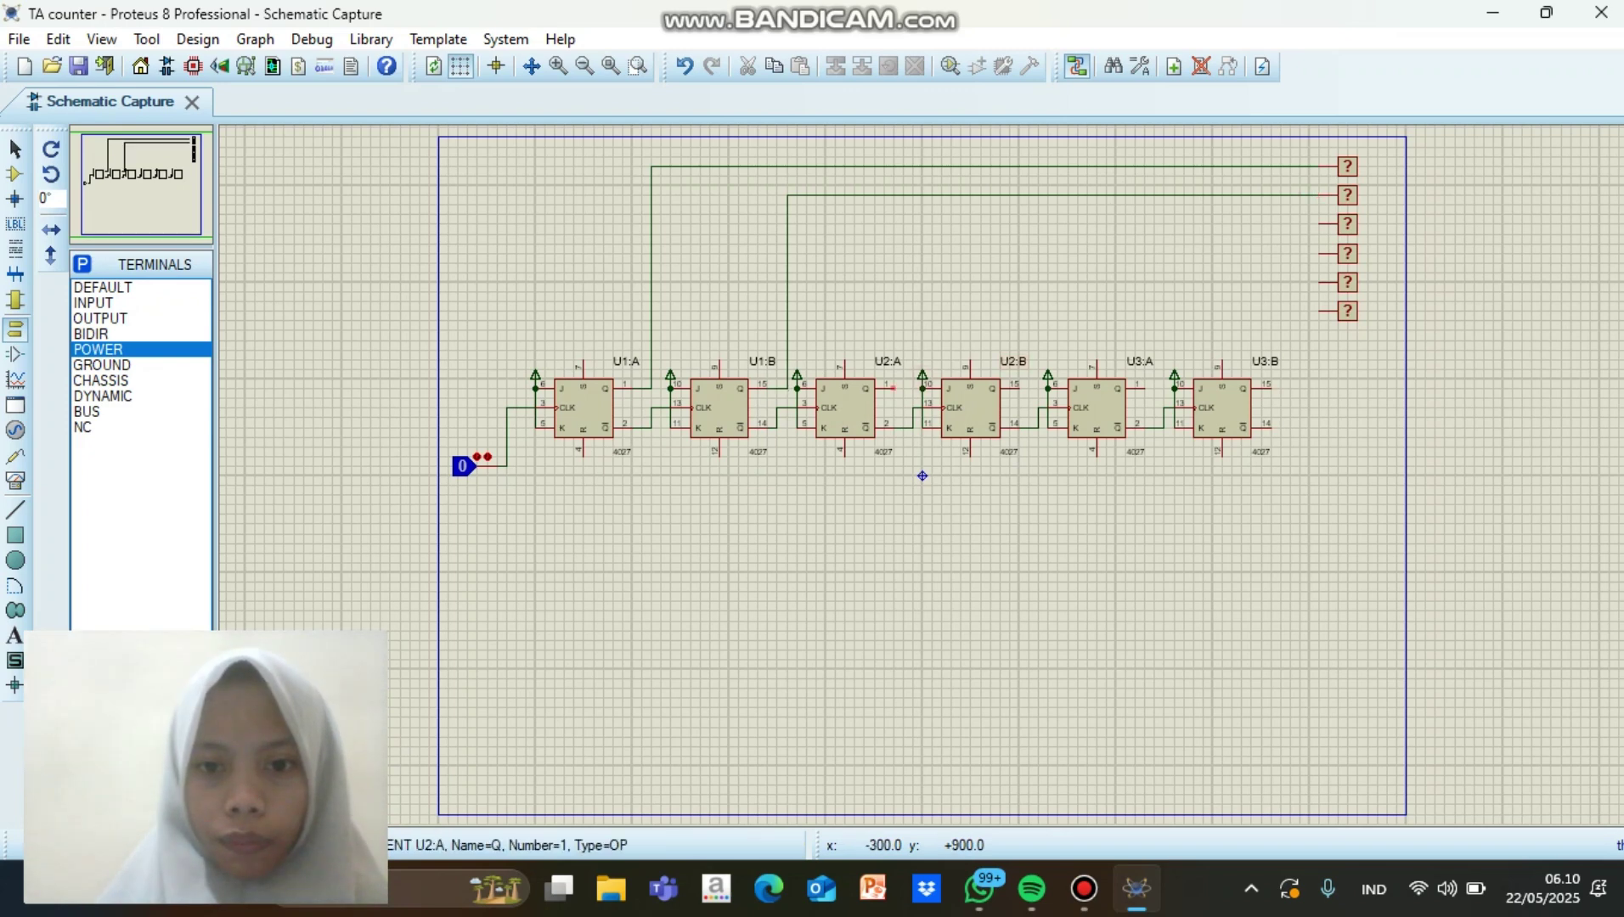
left_click(913, 388)
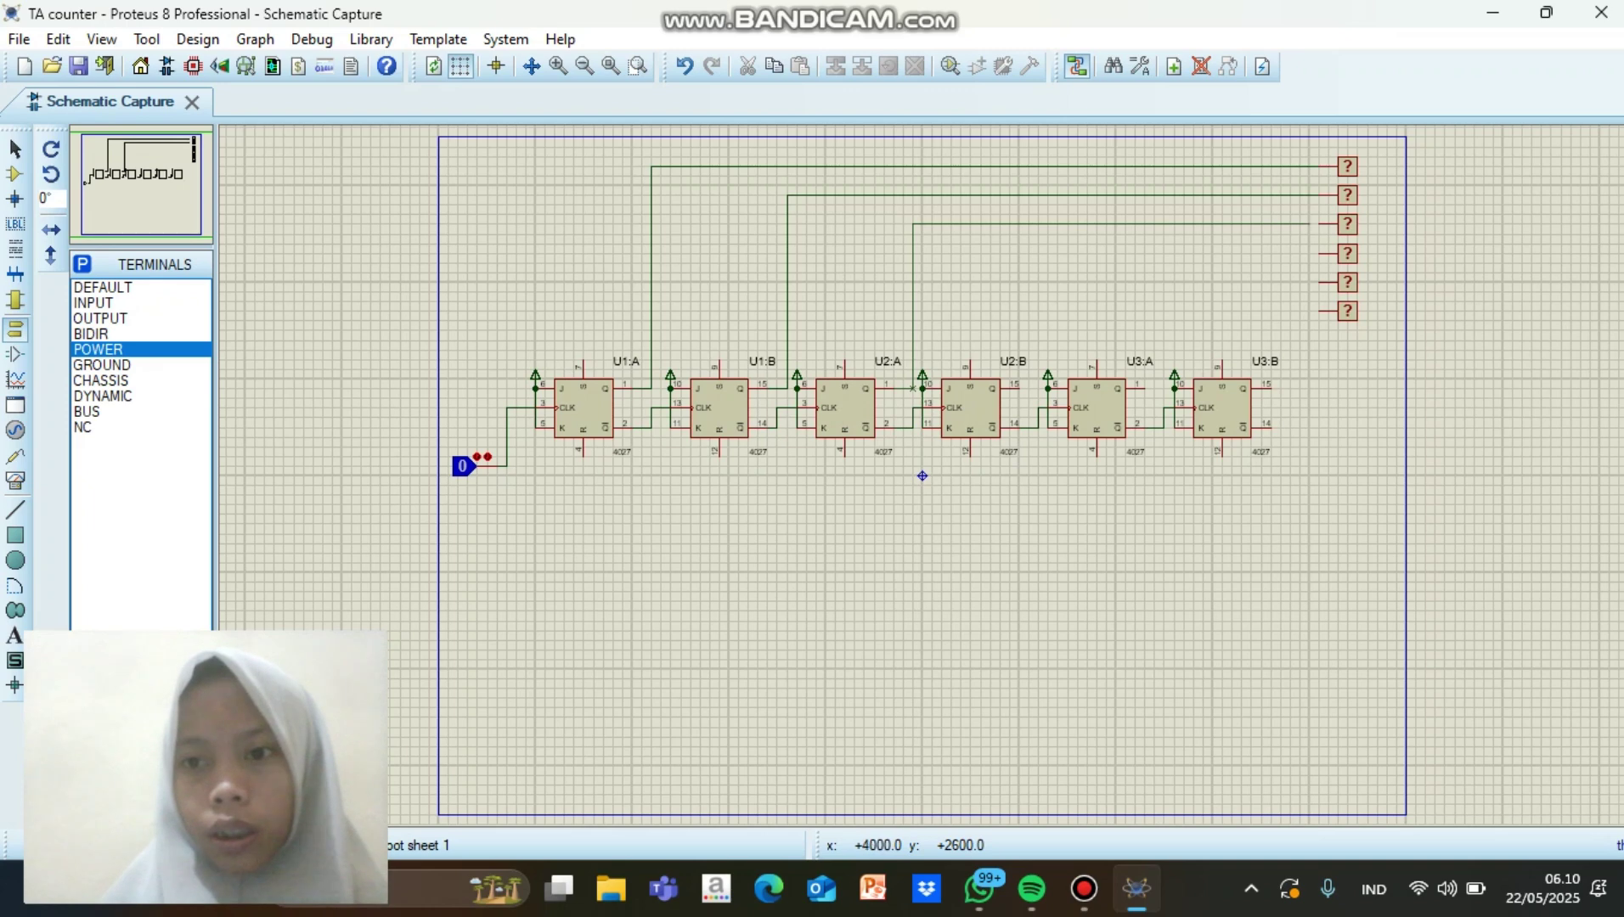
left_click(1319, 223)
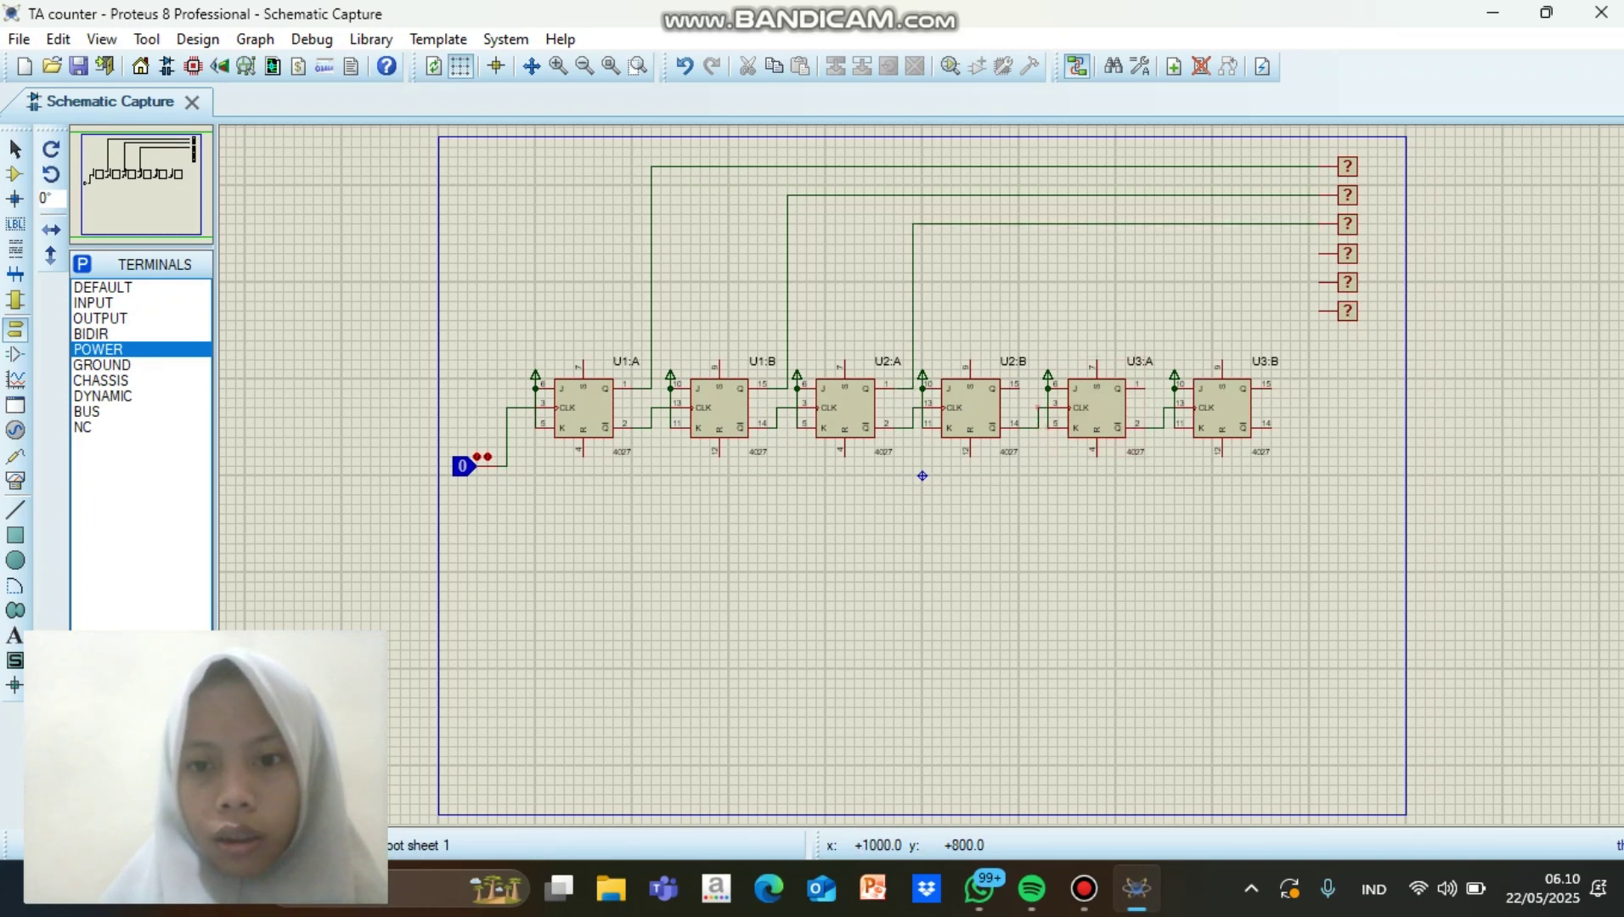
left_click(1038, 388)
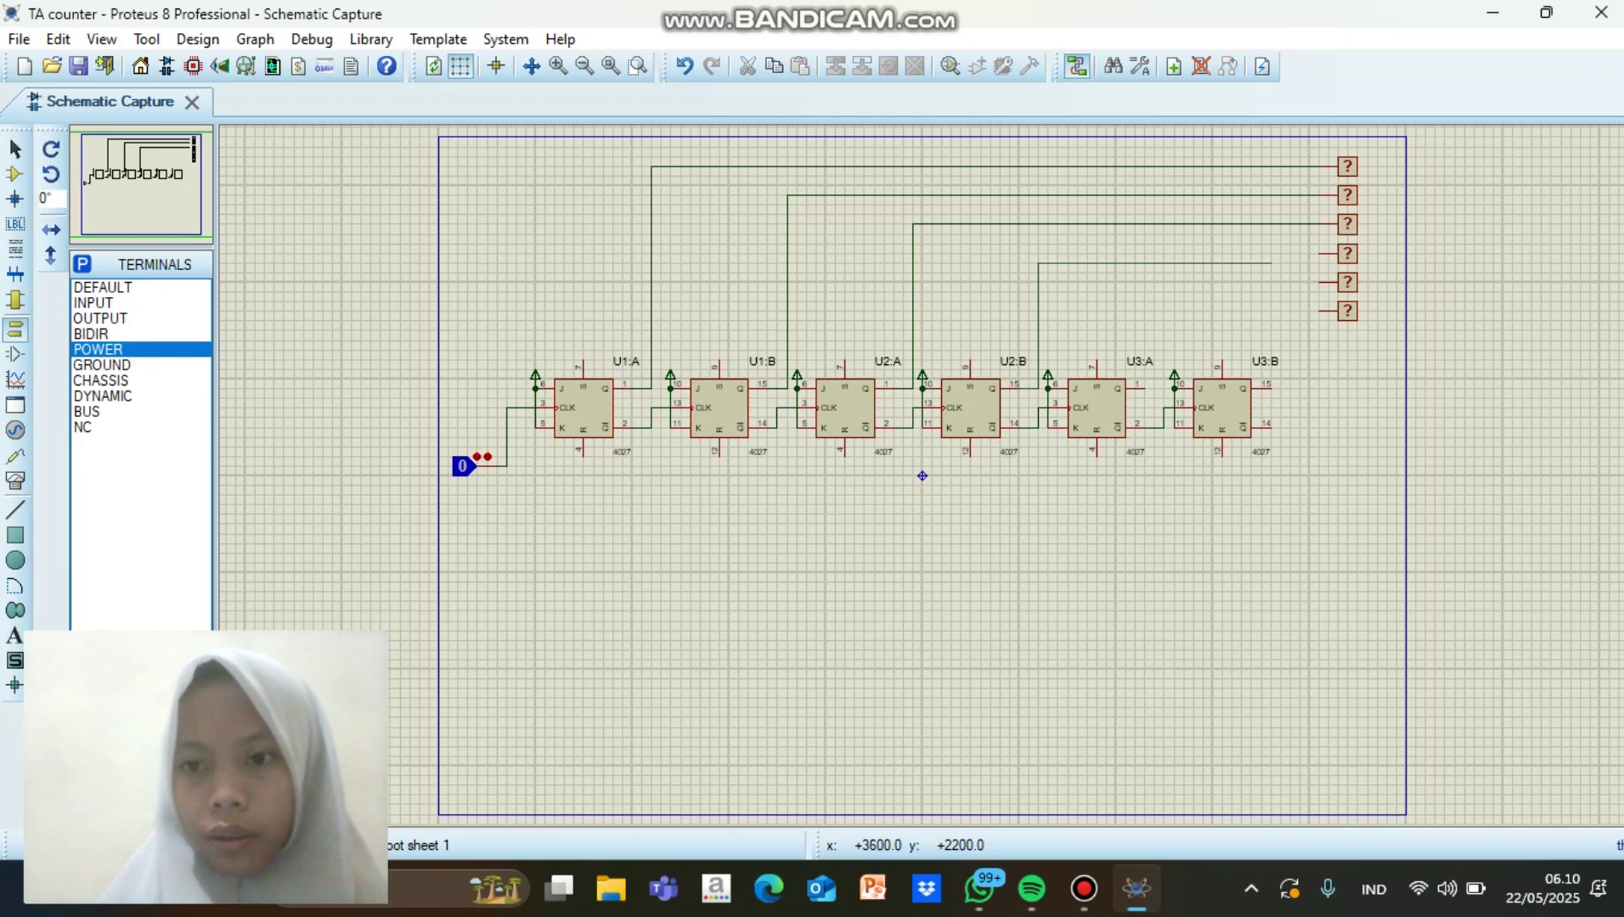
left_click(1319, 253)
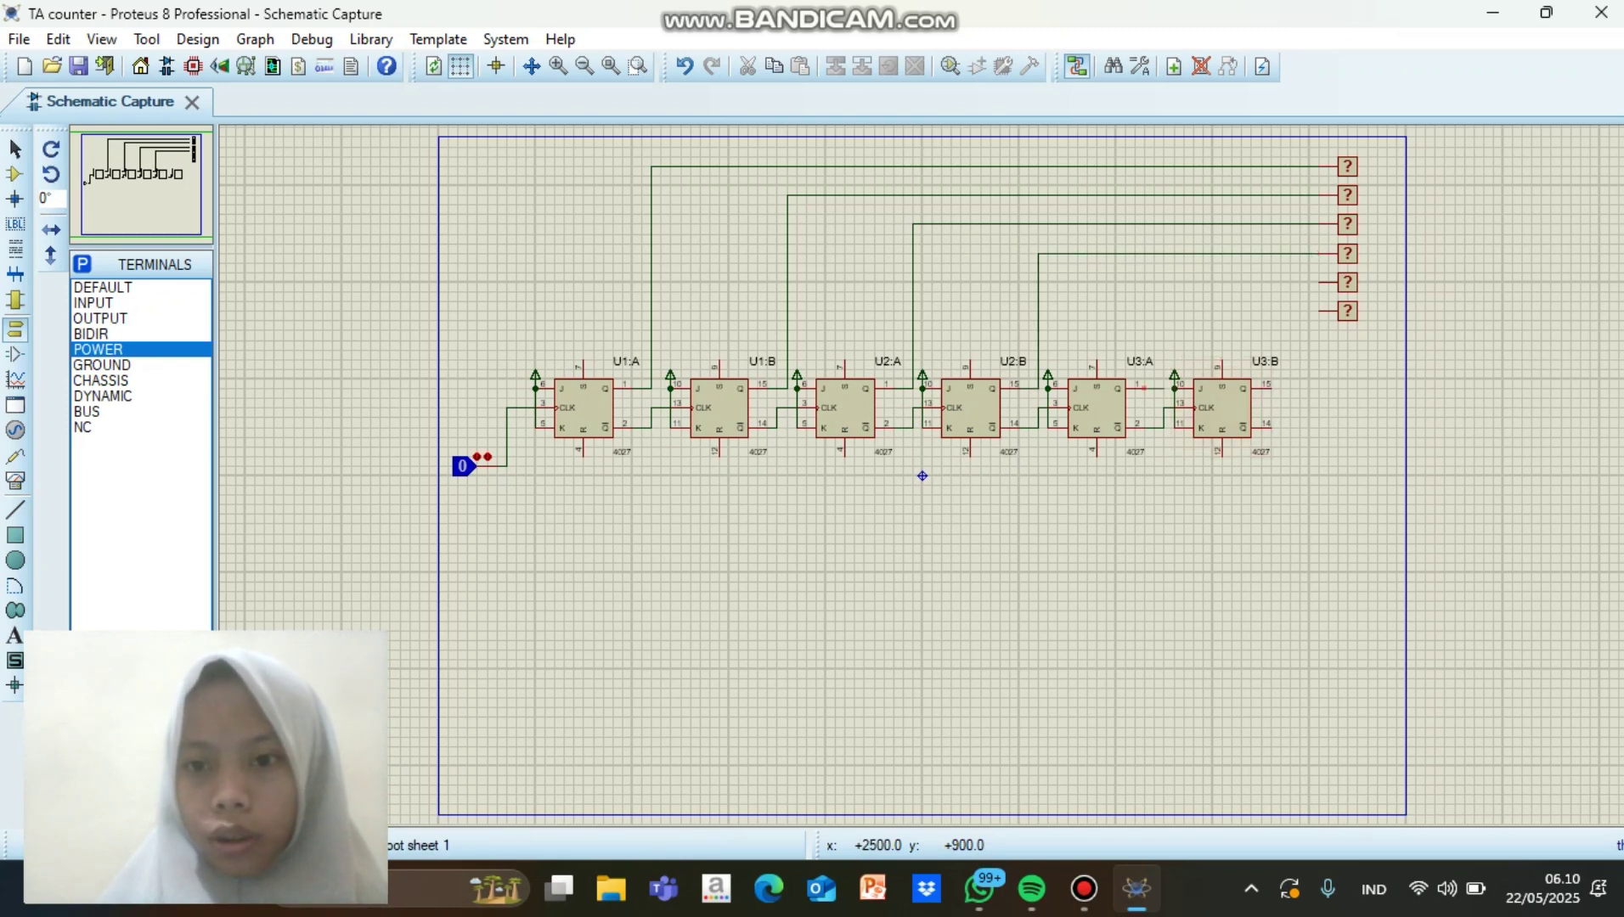
left_click(1163, 388)
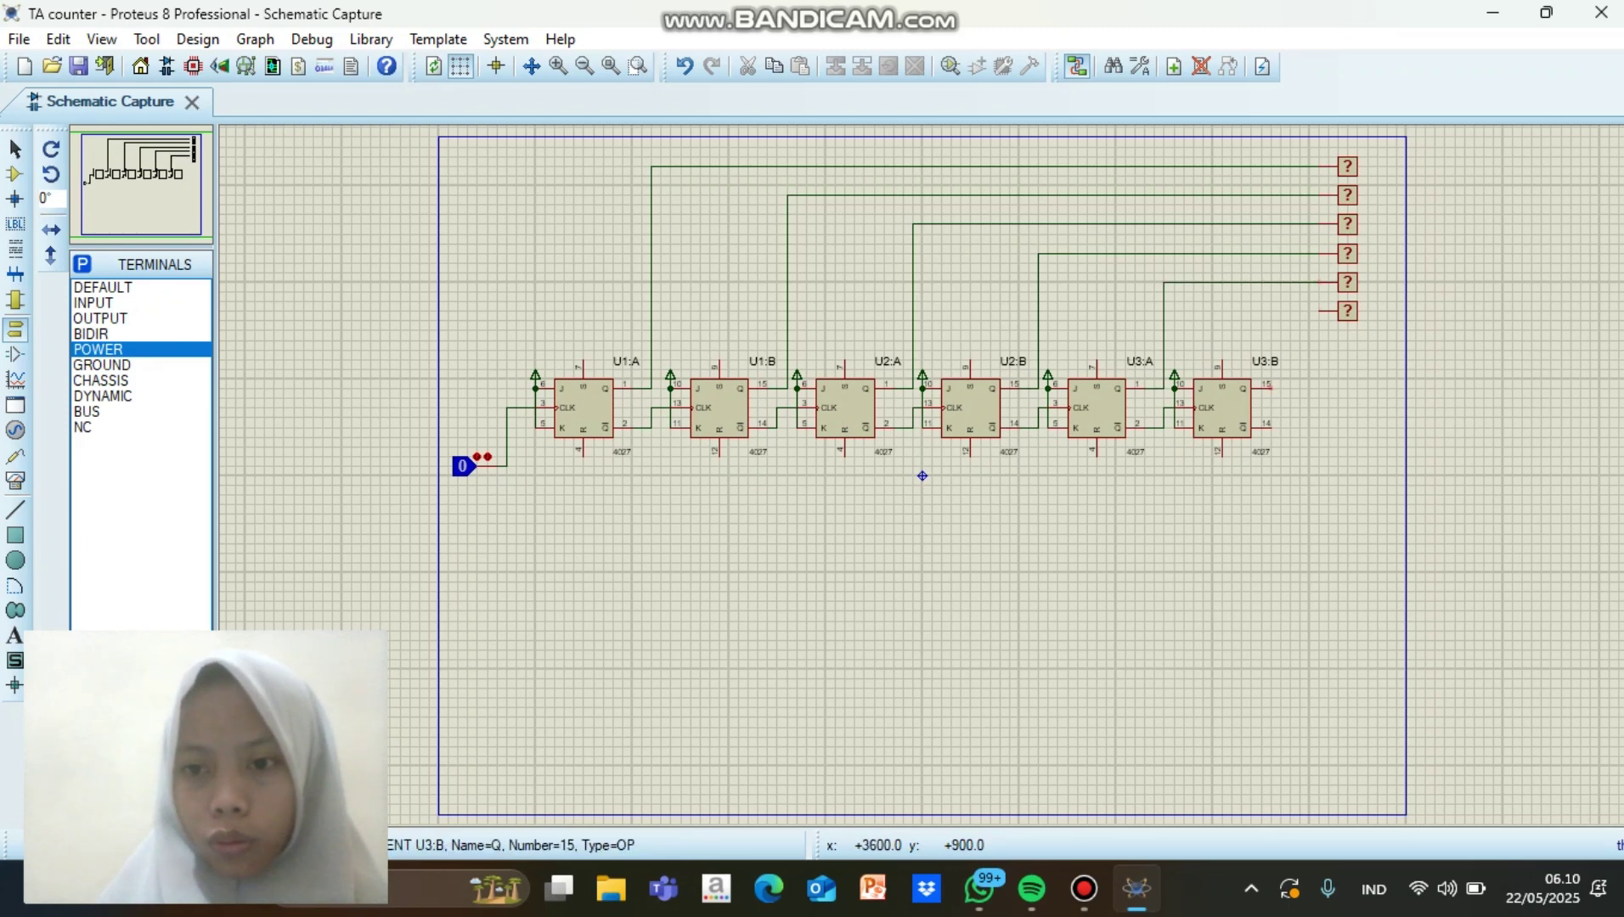
left_click(1267, 387)
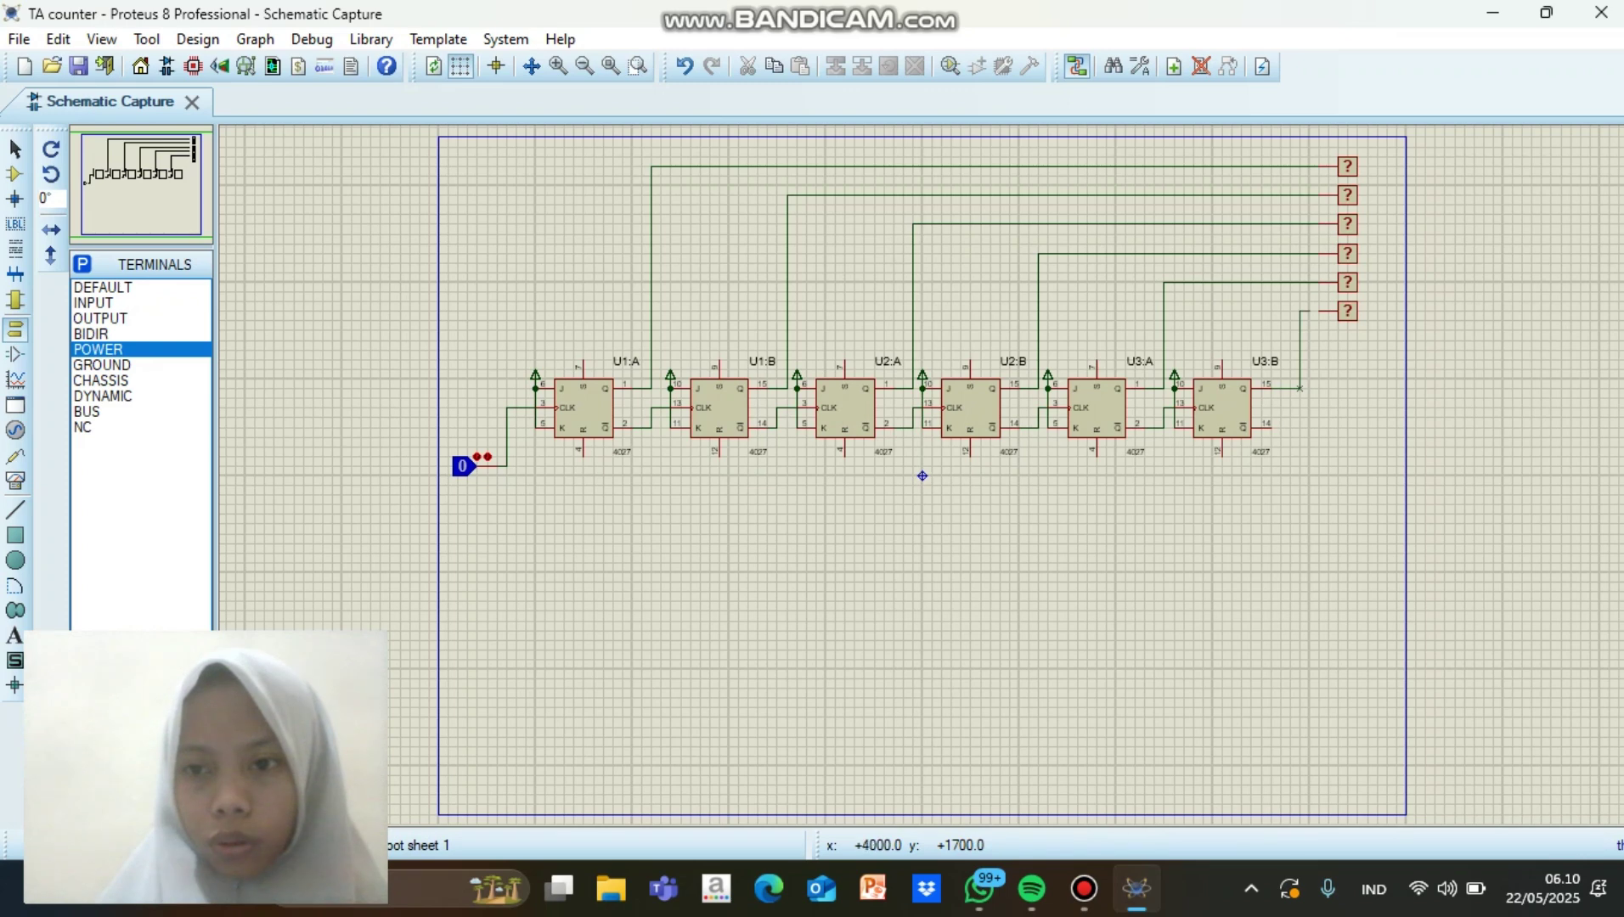
left_click(1321, 311)
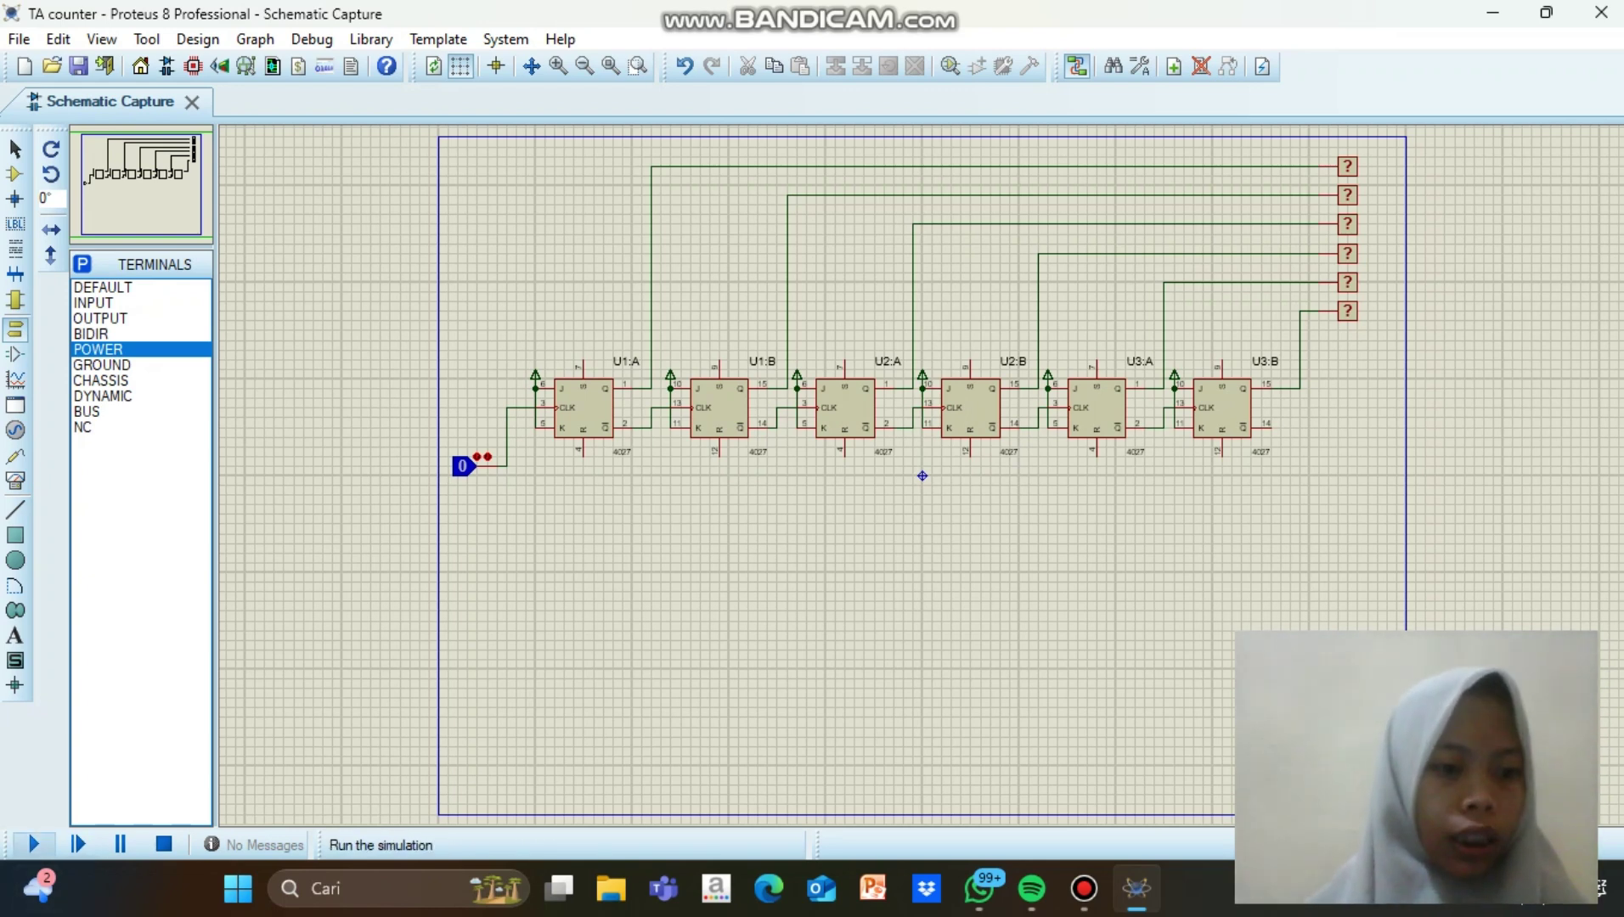
- Run the simulation and toggle the logic state clock input repeatedly to advance the six-bit counter until all probes read 0 again
left_click(34, 844)
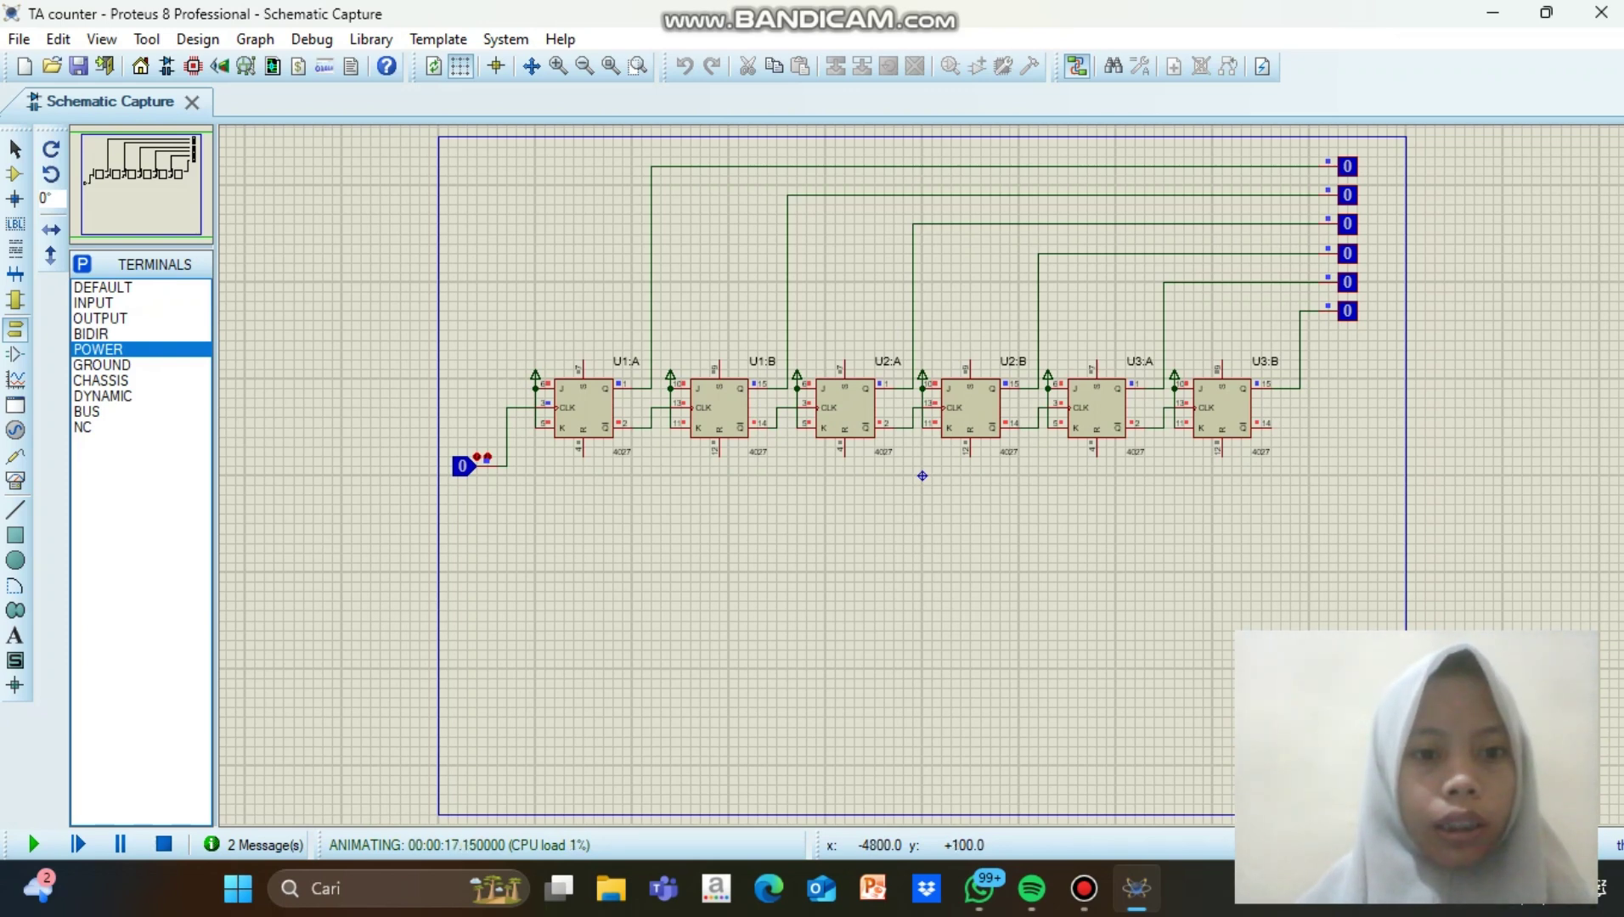
left_click(464, 465)
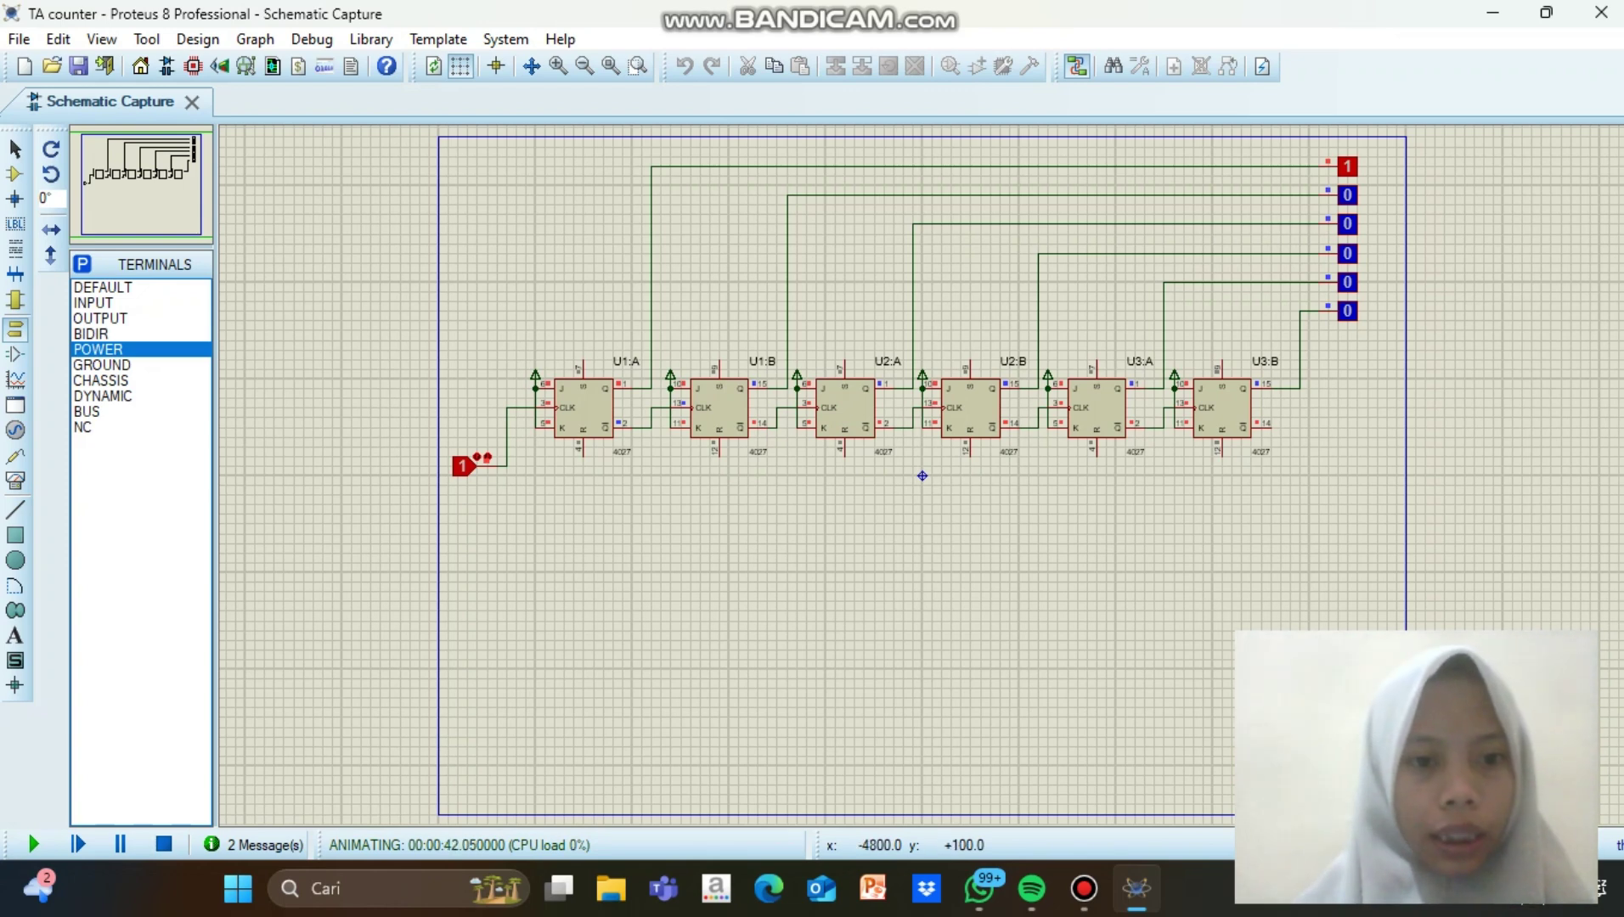
left_click(463, 466)
left_click(463, 466)
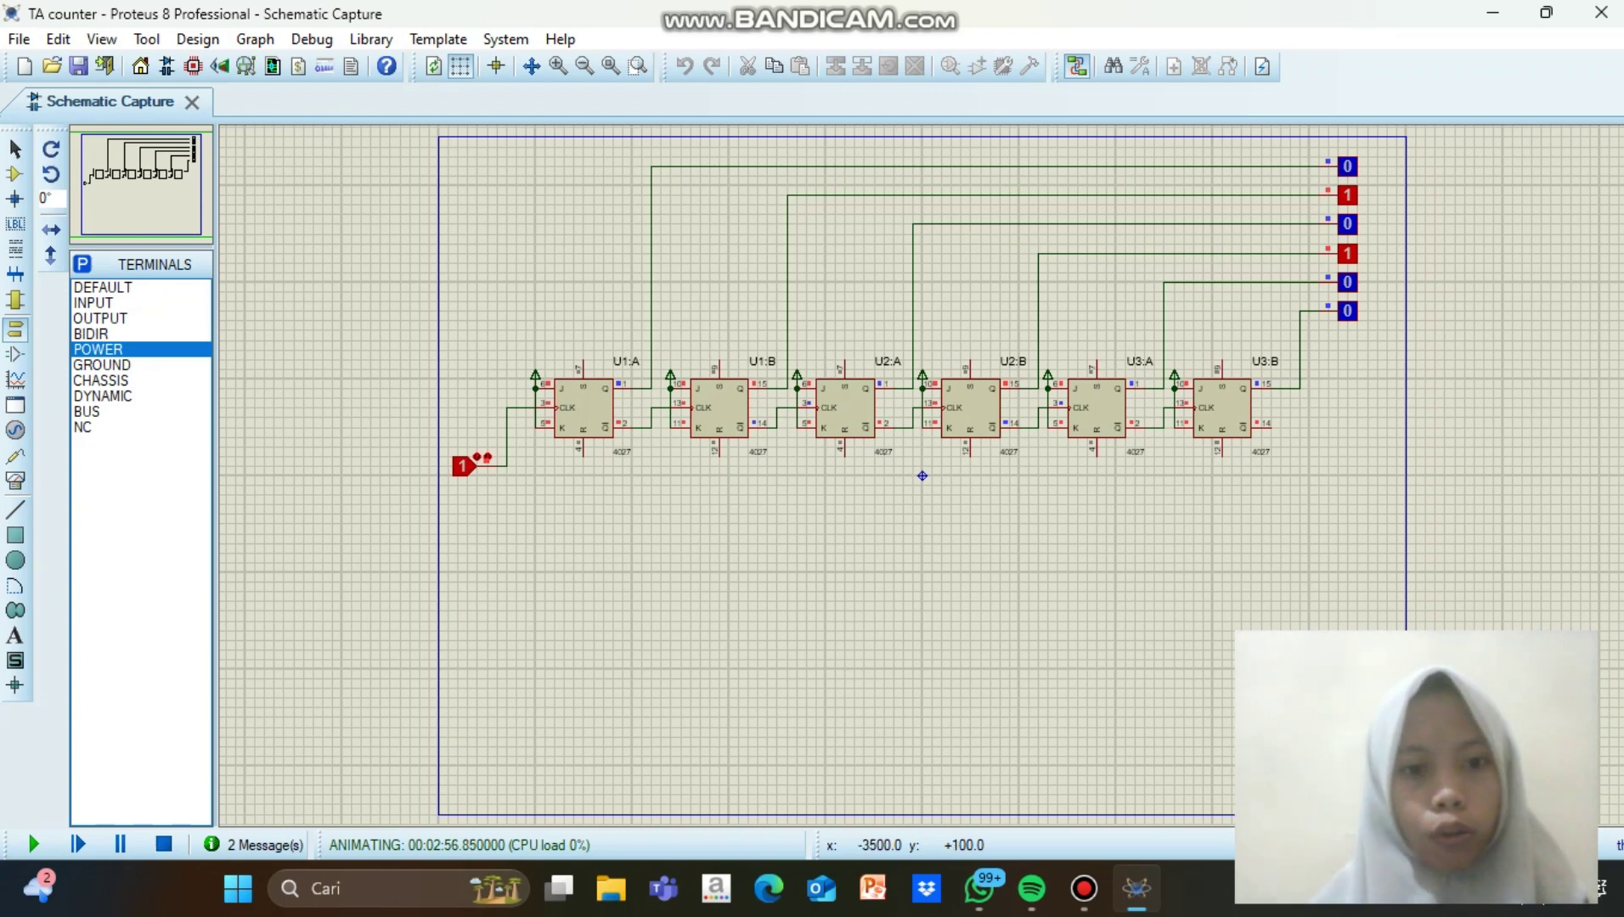
left_click(463, 466)
left_click(463, 466)
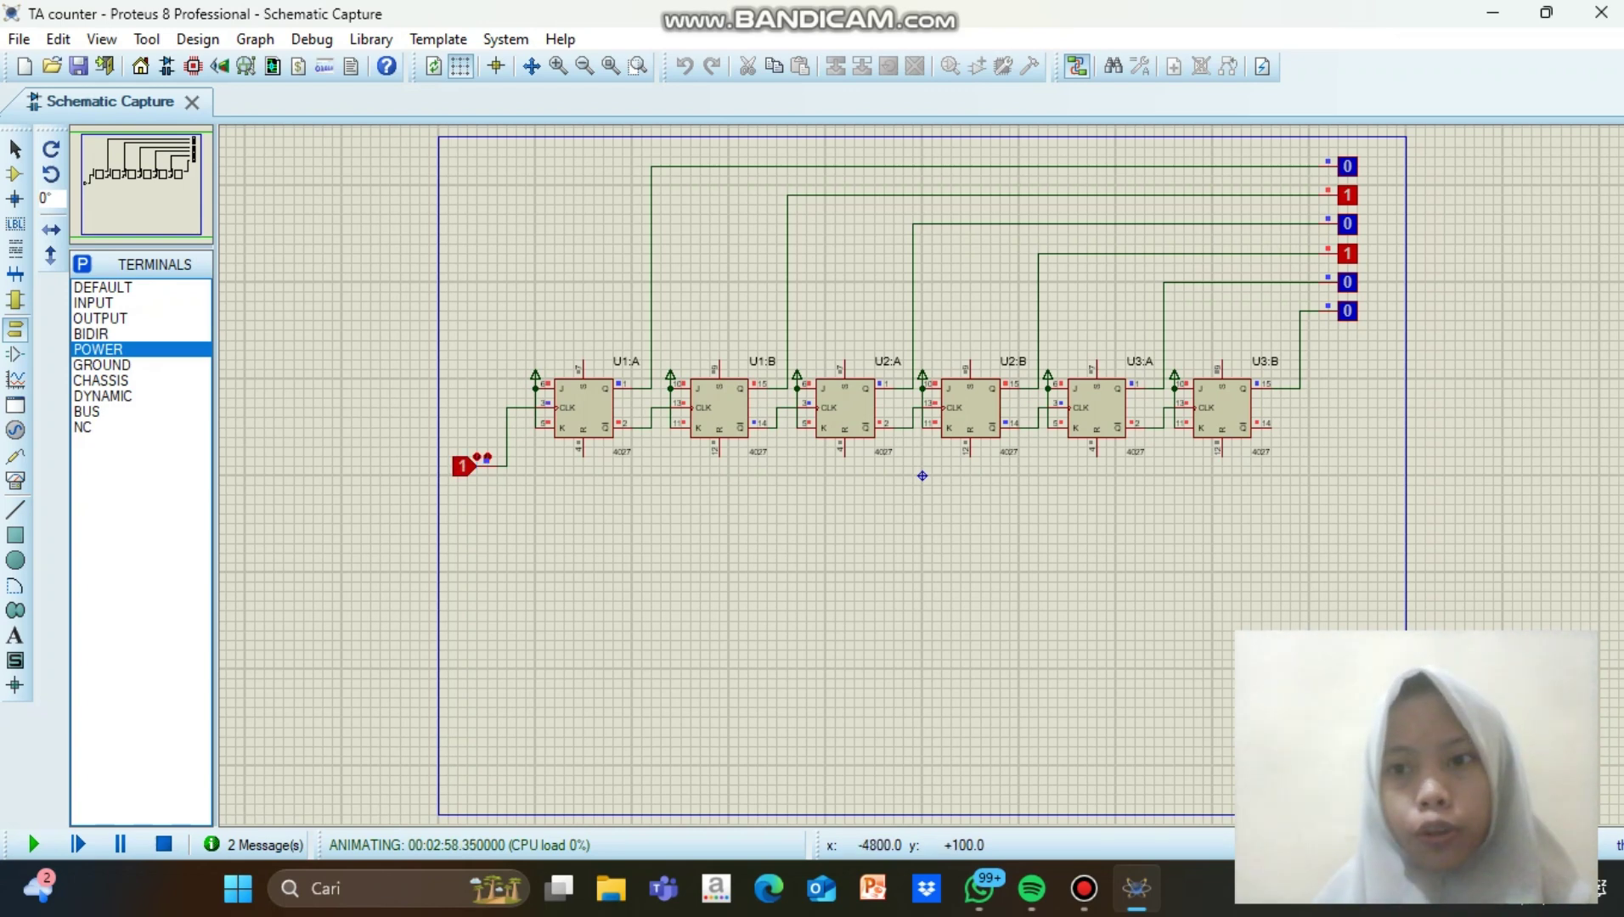
left_click(463, 465)
left_click(462, 466)
left_click(463, 465)
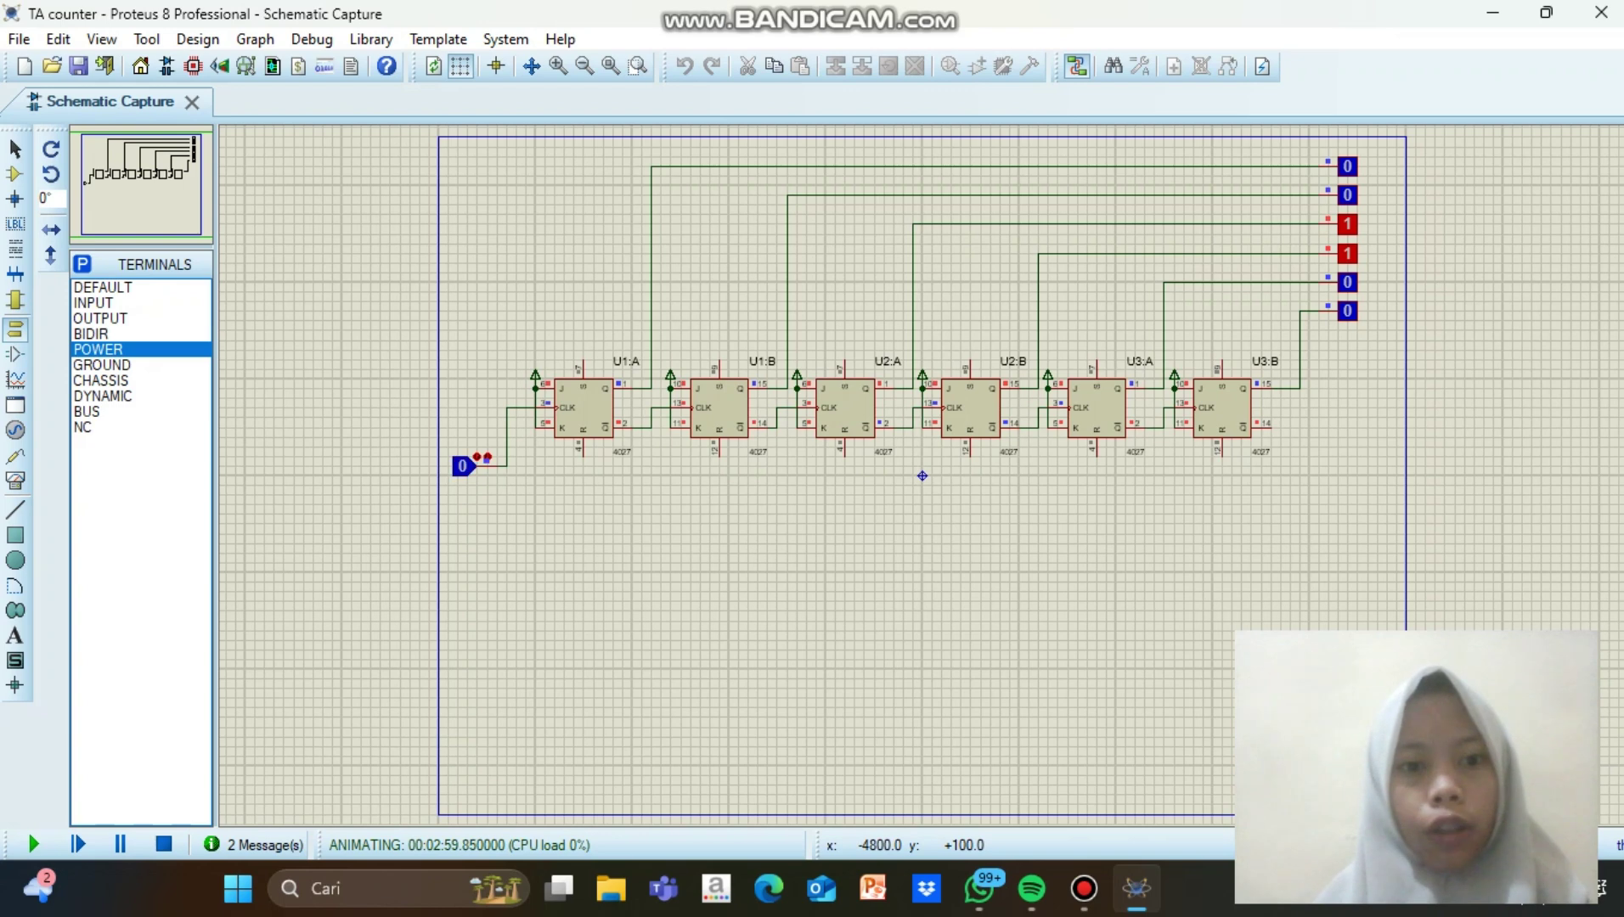
left_click(463, 465)
left_click(463, 465)
left_click(462, 466)
left_click(463, 465)
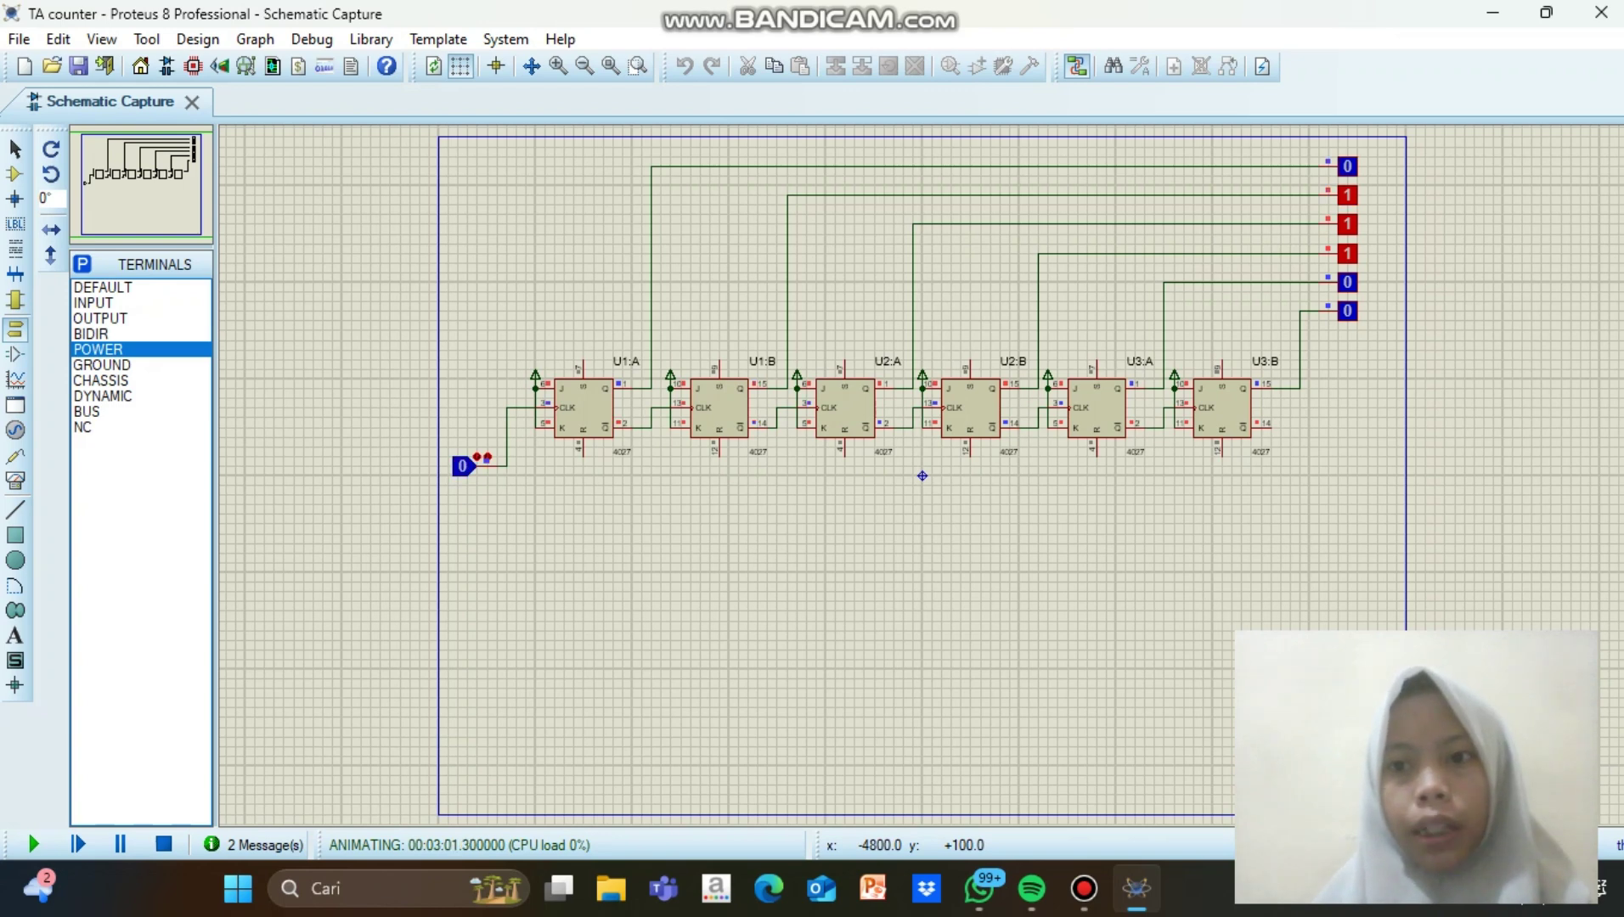
left_click(463, 465)
left_click(463, 465)
left_click(462, 465)
left_click(463, 466)
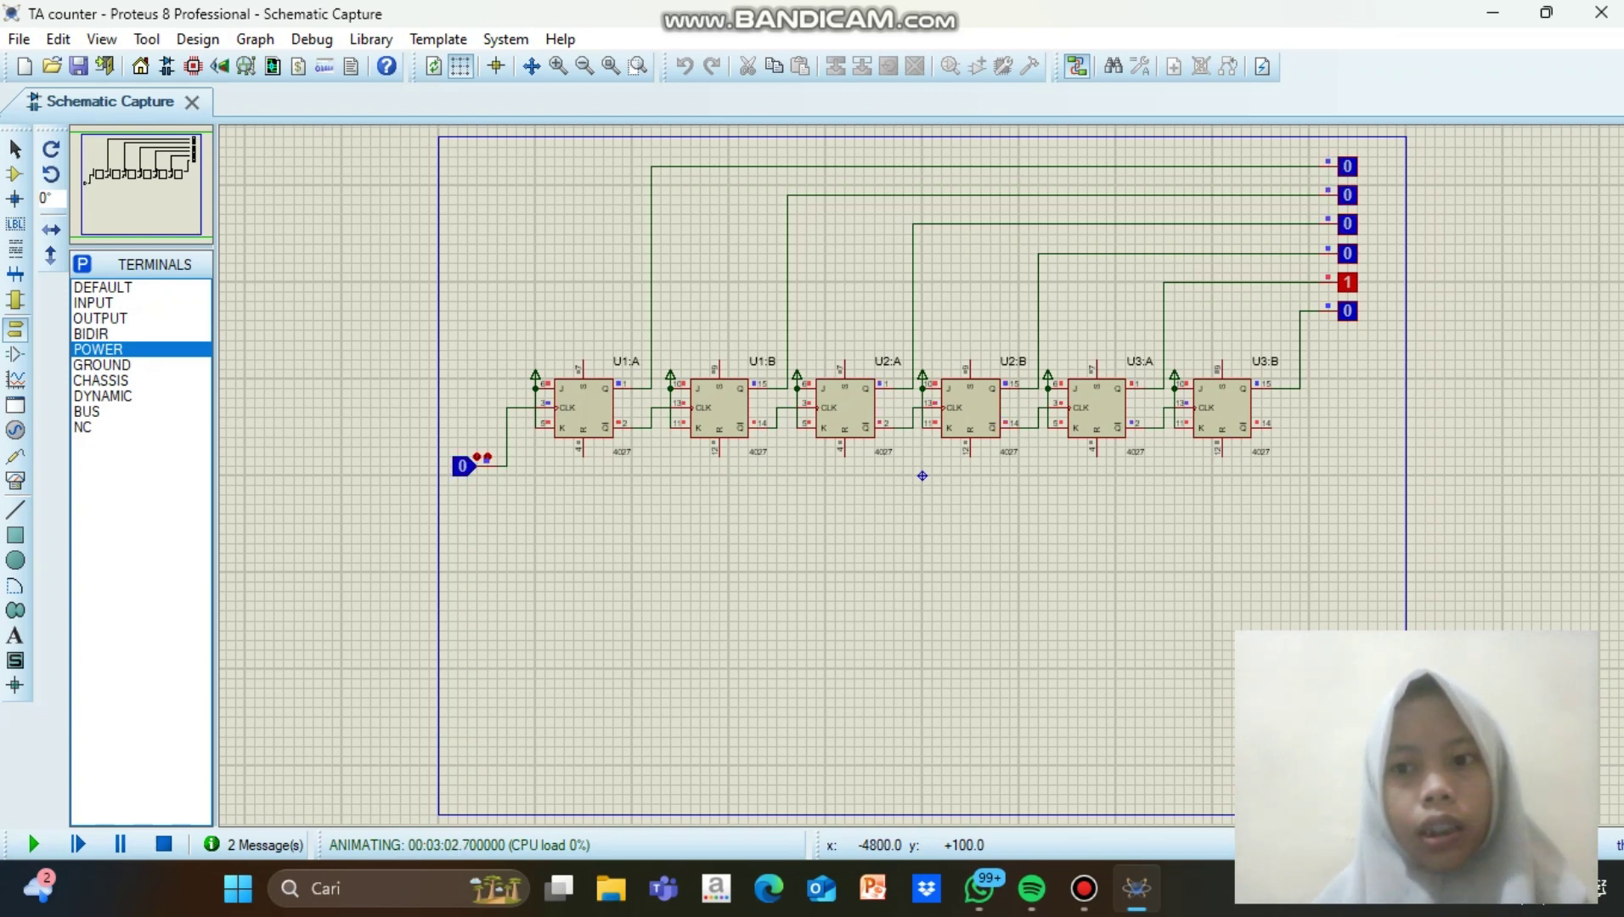
left_click(463, 465)
left_click(463, 465)
left_click(463, 466)
left_click(463, 465)
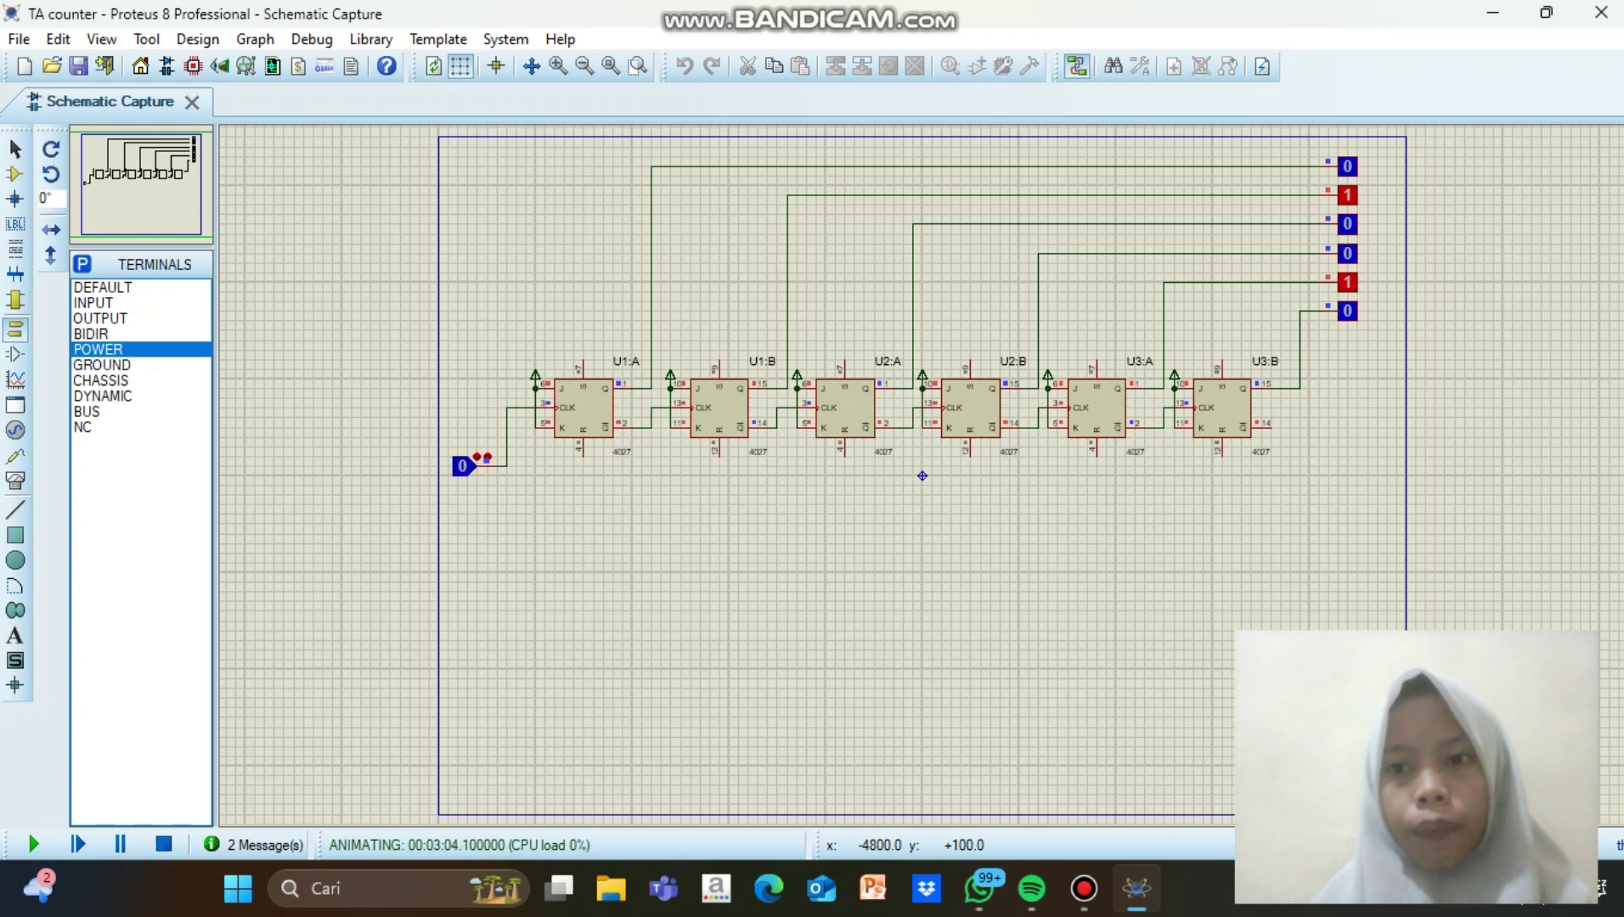
left_click(463, 466)
left_click(463, 466)
left_click(463, 466)
left_click(462, 466)
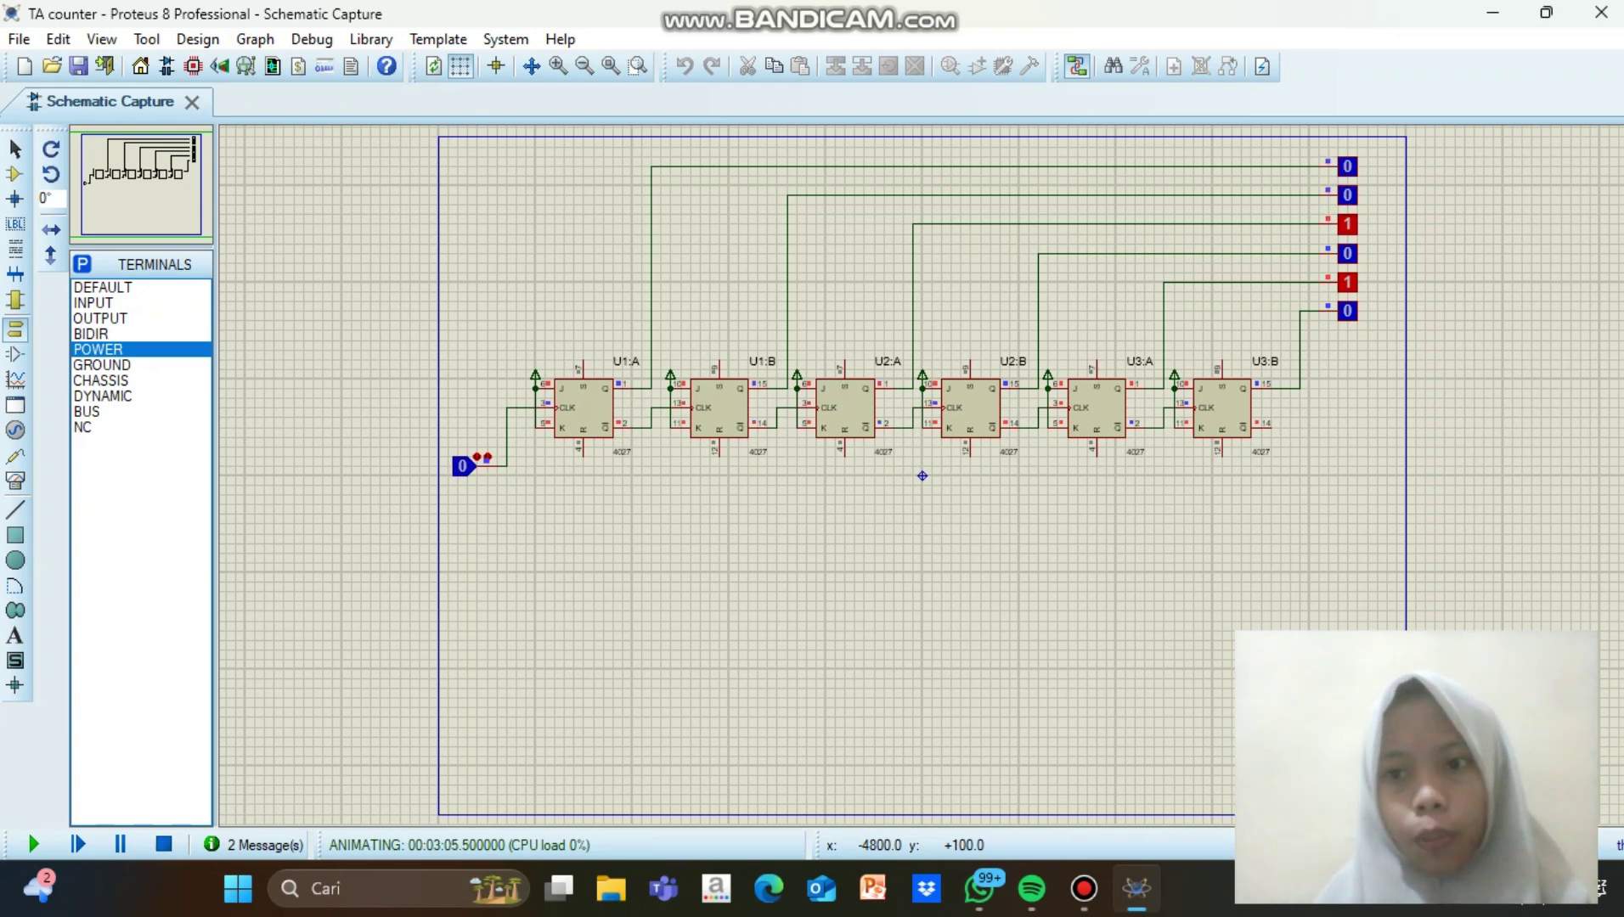
left_click(462, 465)
left_click(463, 465)
left_click(463, 465)
left_click(463, 466)
left_click(463, 466)
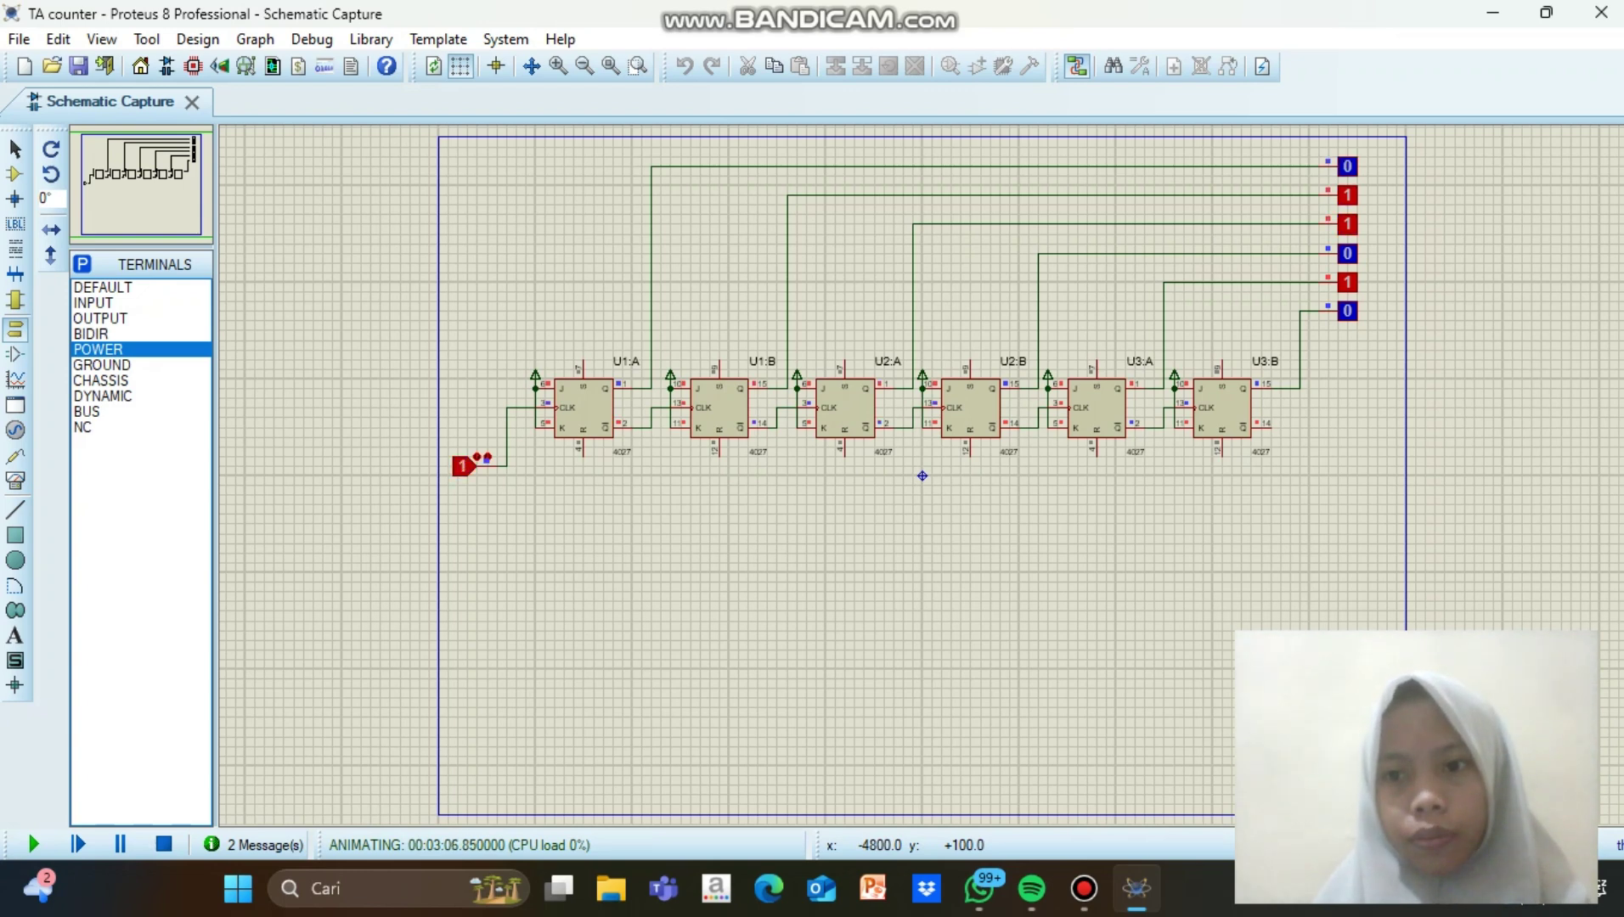
left_click(463, 466)
left_click(463, 465)
left_click(463, 466)
left_click(463, 466)
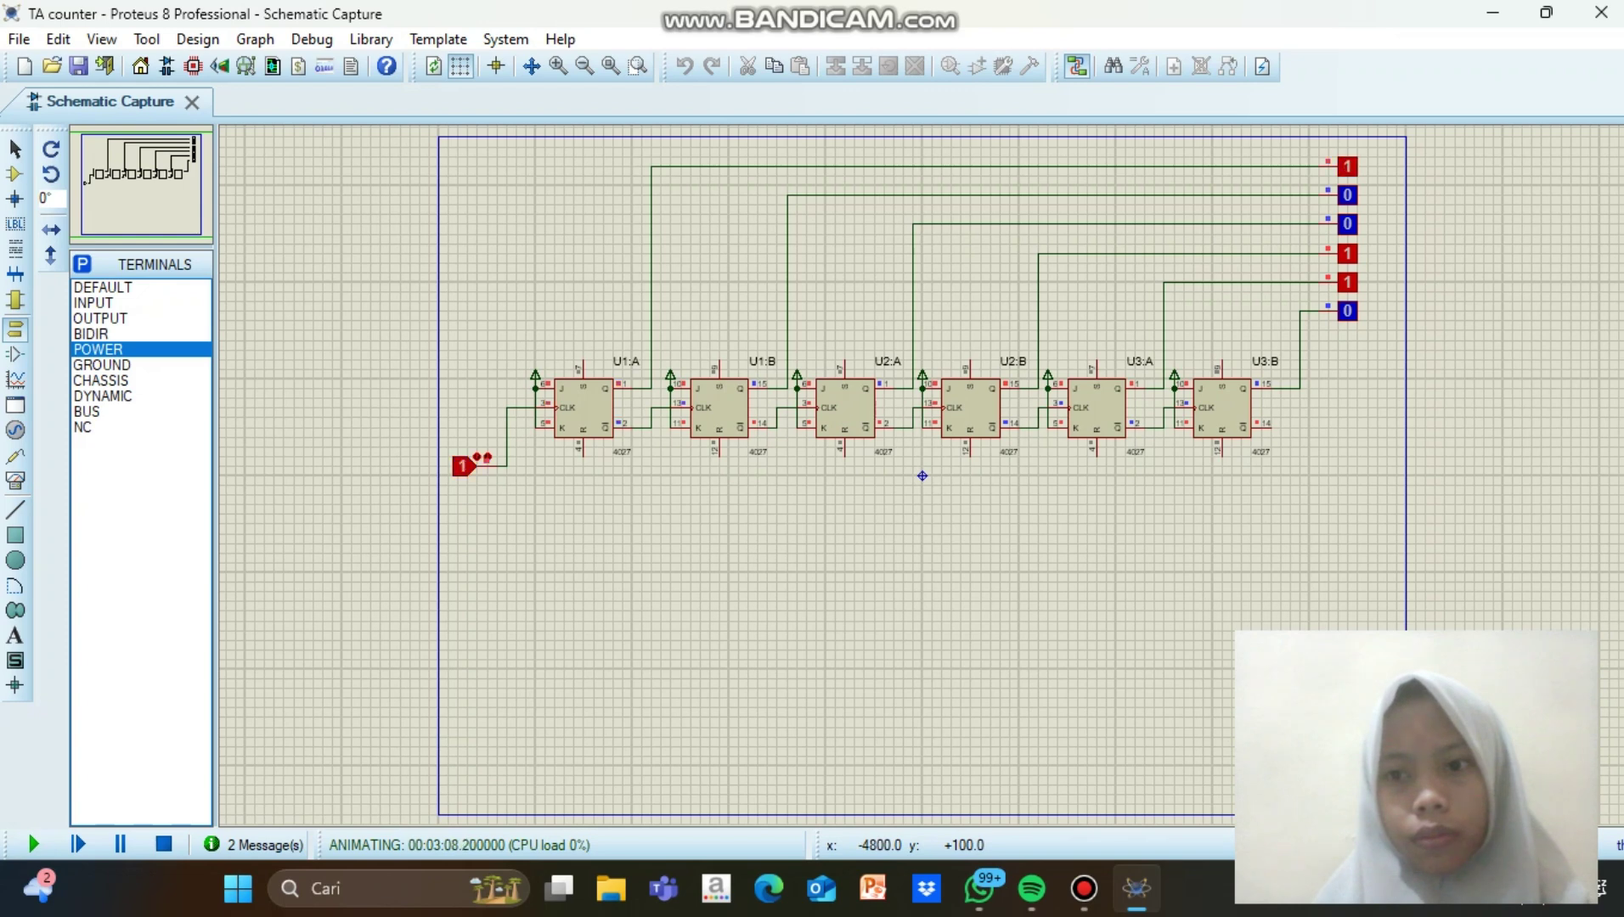
left_click(463, 465)
left_click(463, 465)
left_click(462, 466)
left_click(463, 466)
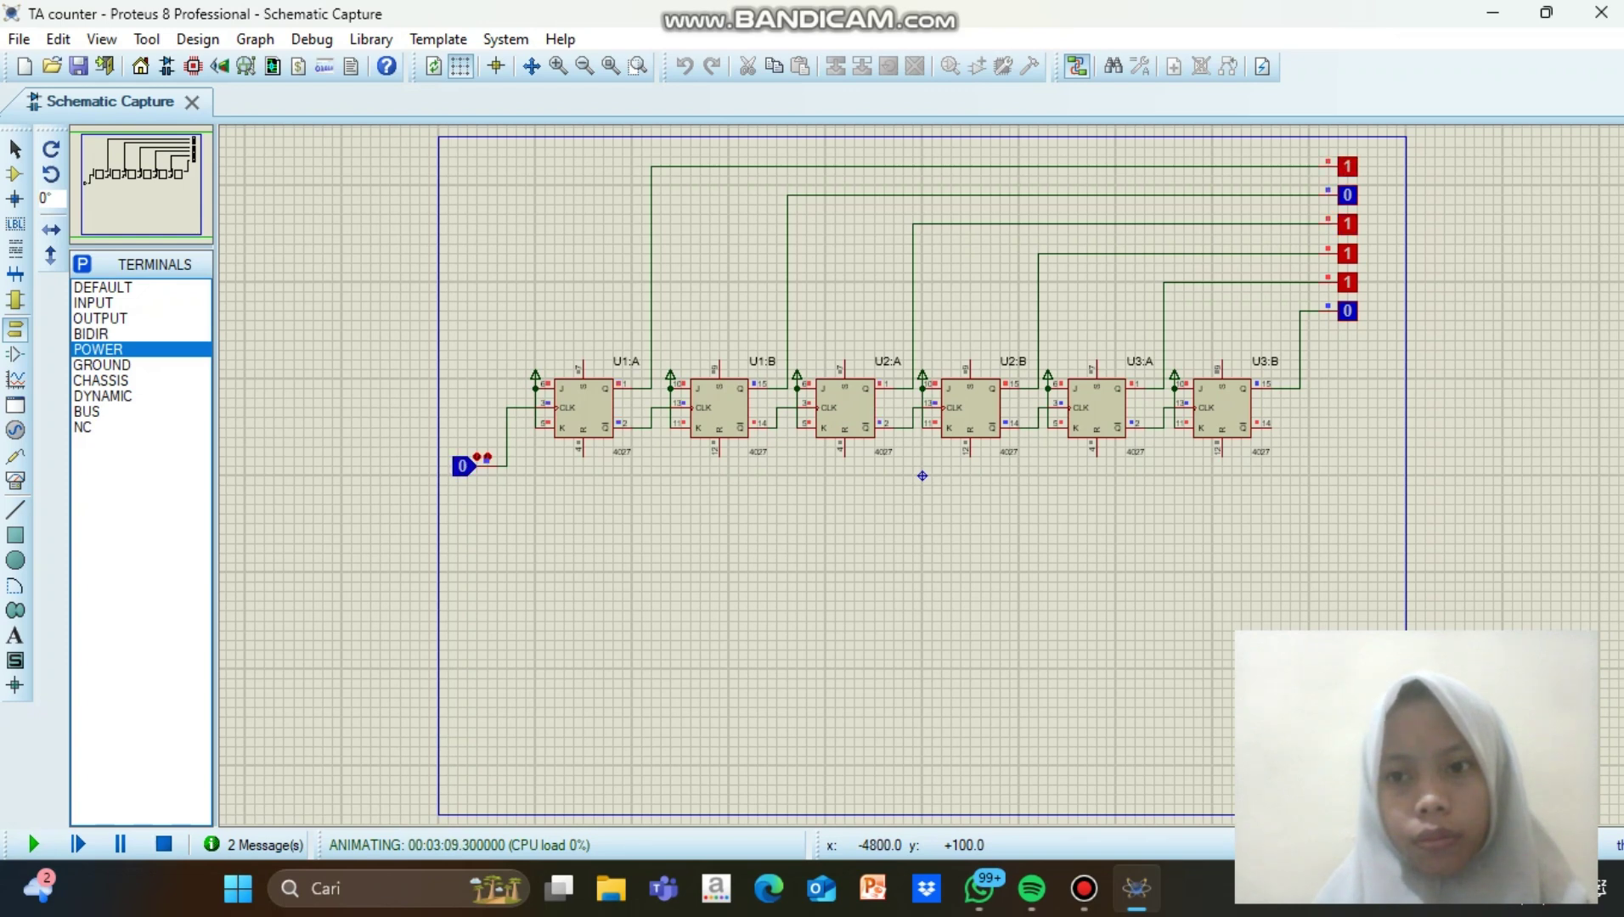
left_click(463, 466)
left_click(463, 466)
left_click(463, 465)
left_click(463, 465)
left_click(463, 466)
left_click(463, 466)
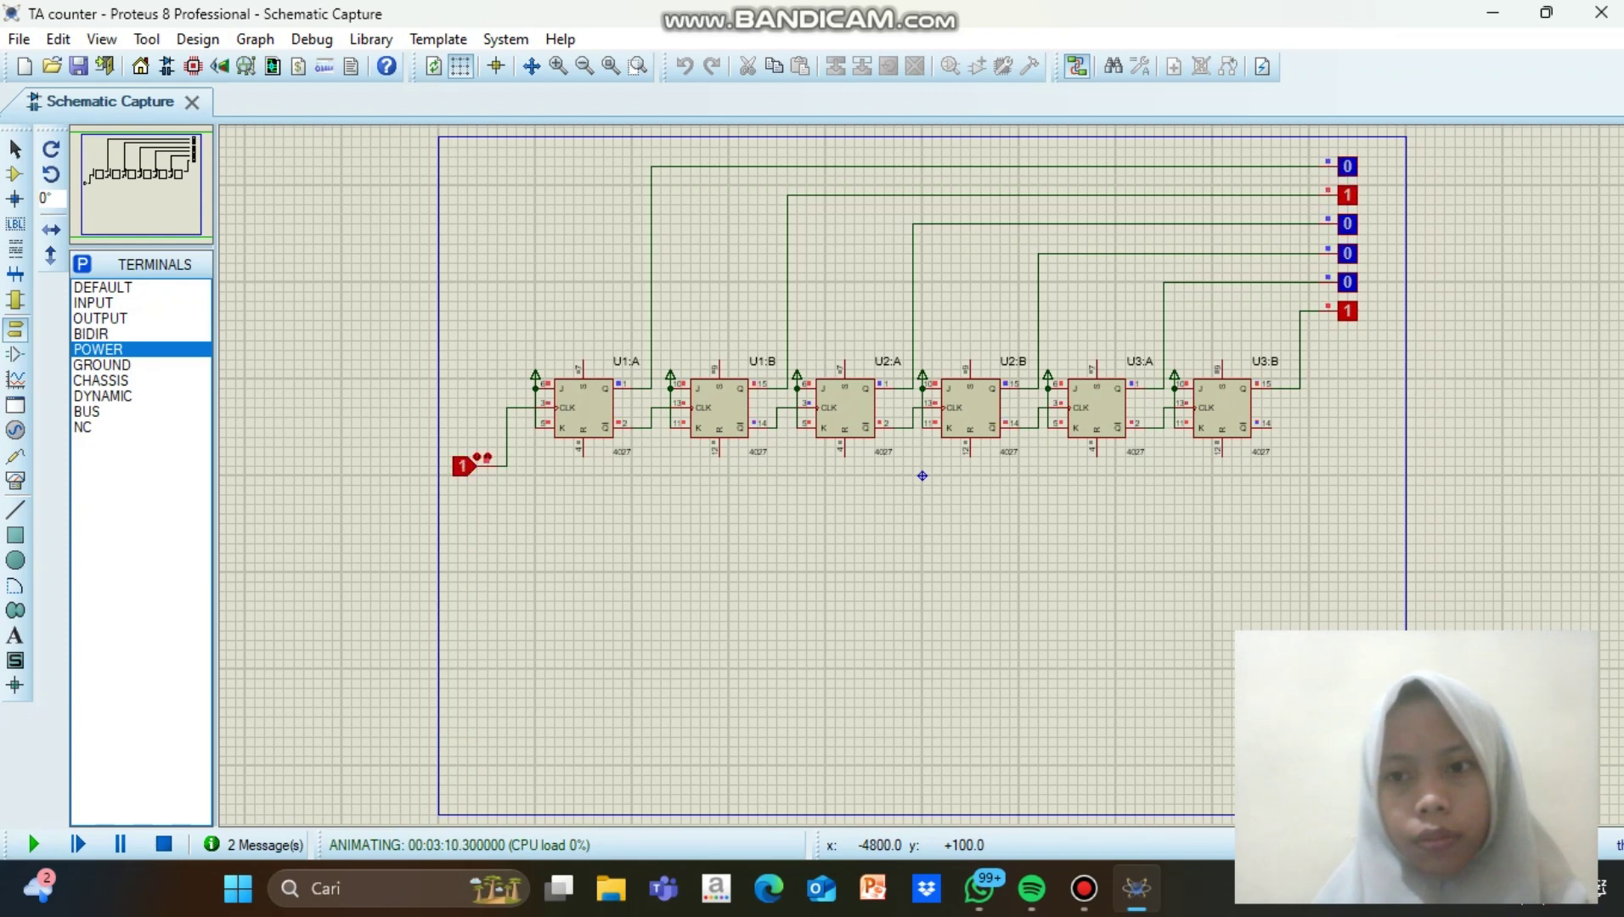
left_click(463, 465)
left_click(463, 466)
left_click(462, 465)
left_click(463, 465)
left_click(463, 466)
left_click(463, 465)
left_click(463, 466)
left_click(463, 466)
left_click(463, 465)
left_click(462, 466)
left_click(463, 466)
left_click(463, 466)
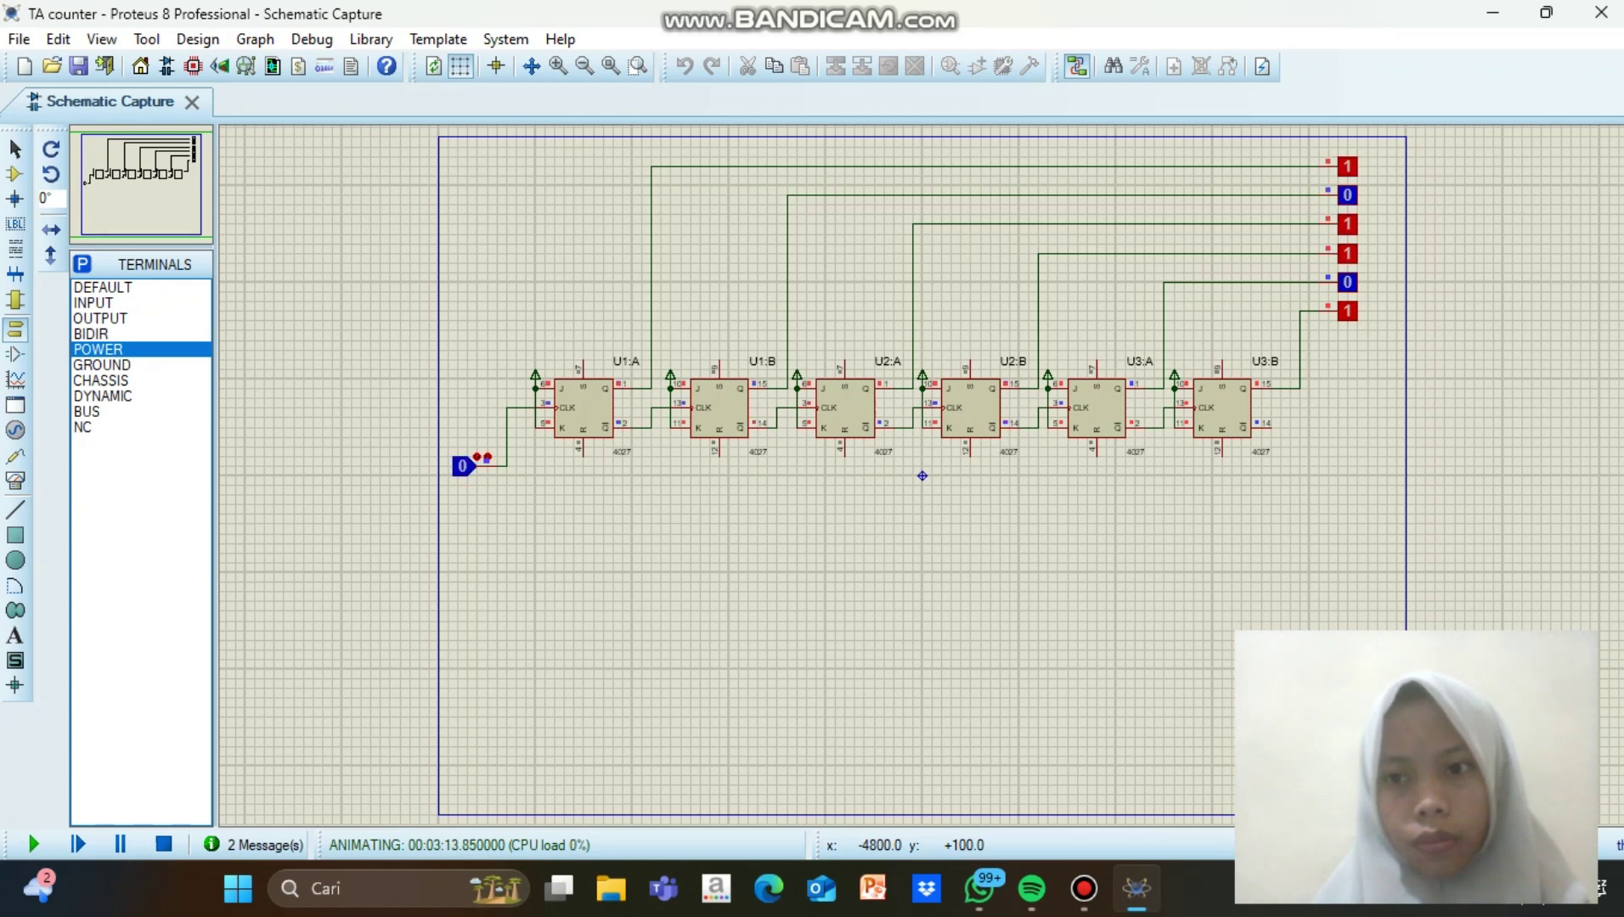
left_click(463, 466)
left_click(463, 466)
left_click(463, 466)
left_click(463, 466)
left_click(463, 466)
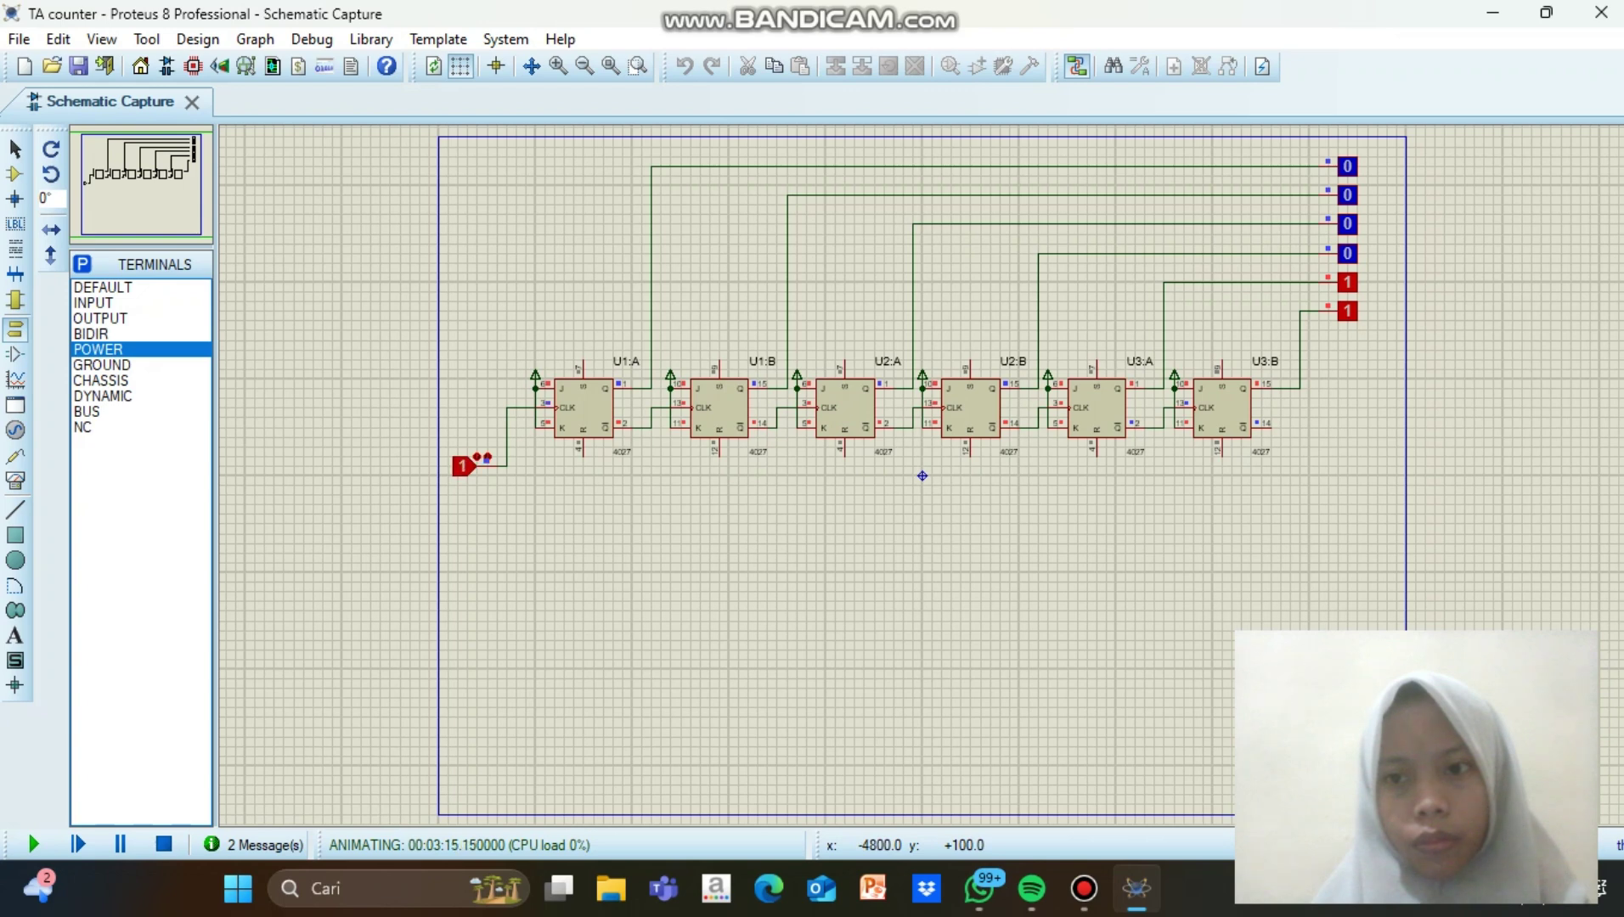
left_click(462, 465)
left_click(463, 466)
left_click(463, 465)
left_click(463, 465)
left_click(463, 465)
left_click(463, 465)
left_click(463, 465)
left_click(463, 466)
left_click(463, 465)
left_click(463, 465)
left_click(463, 466)
left_click(463, 465)
left_click(463, 465)
left_click(463, 466)
left_click(463, 466)
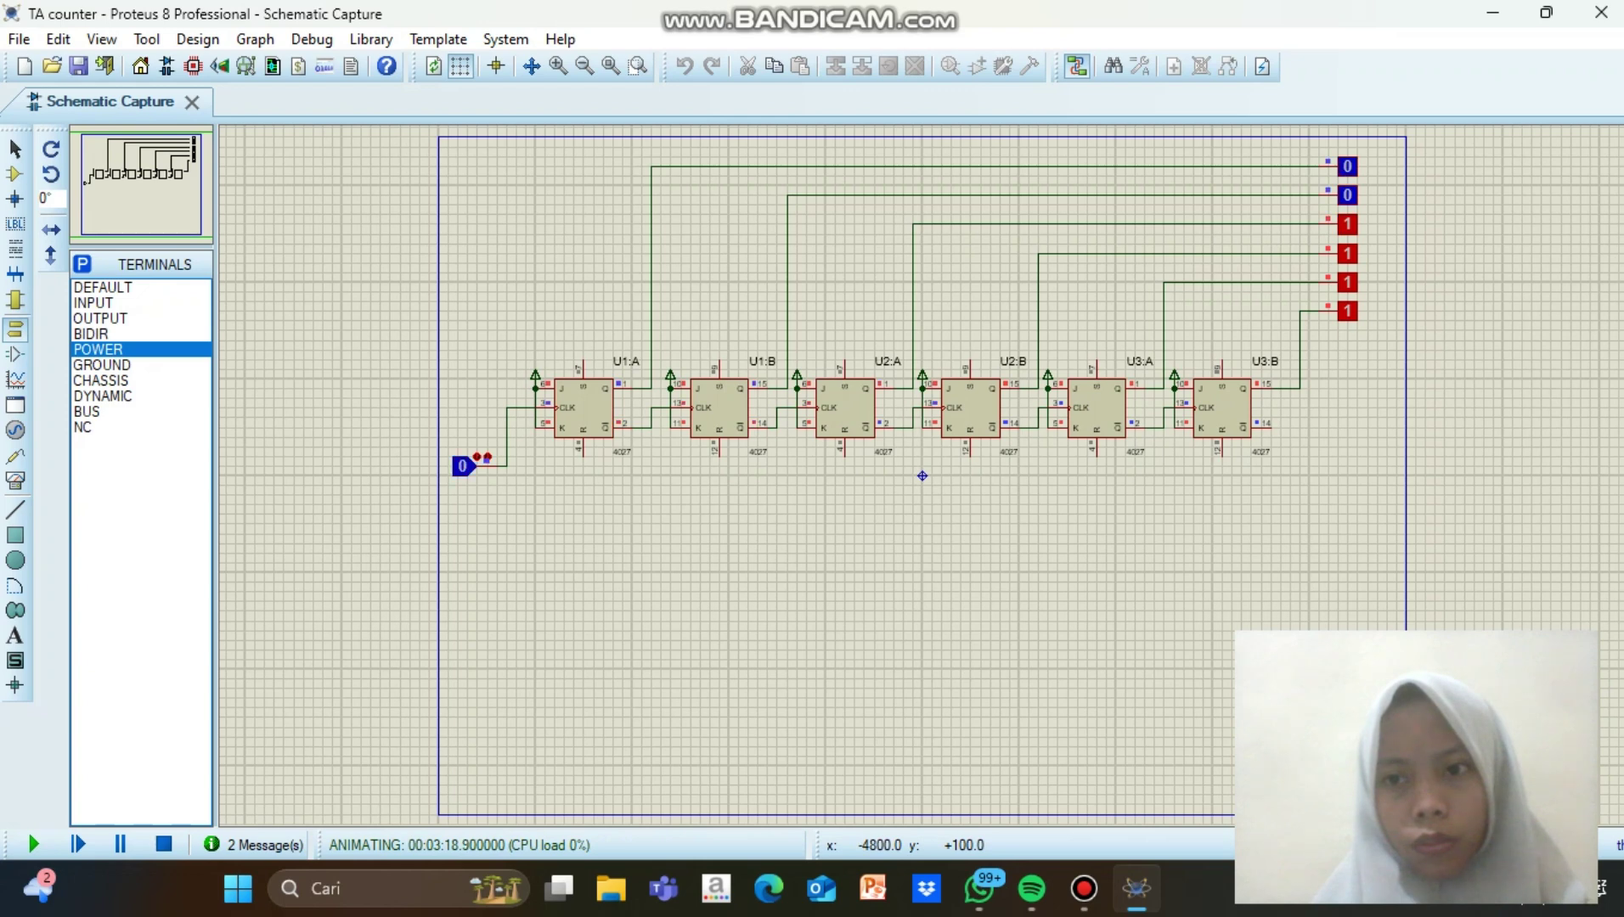
left_click(463, 465)
left_click(463, 465)
left_click(463, 465)
left_click(462, 466)
left_click(463, 465)
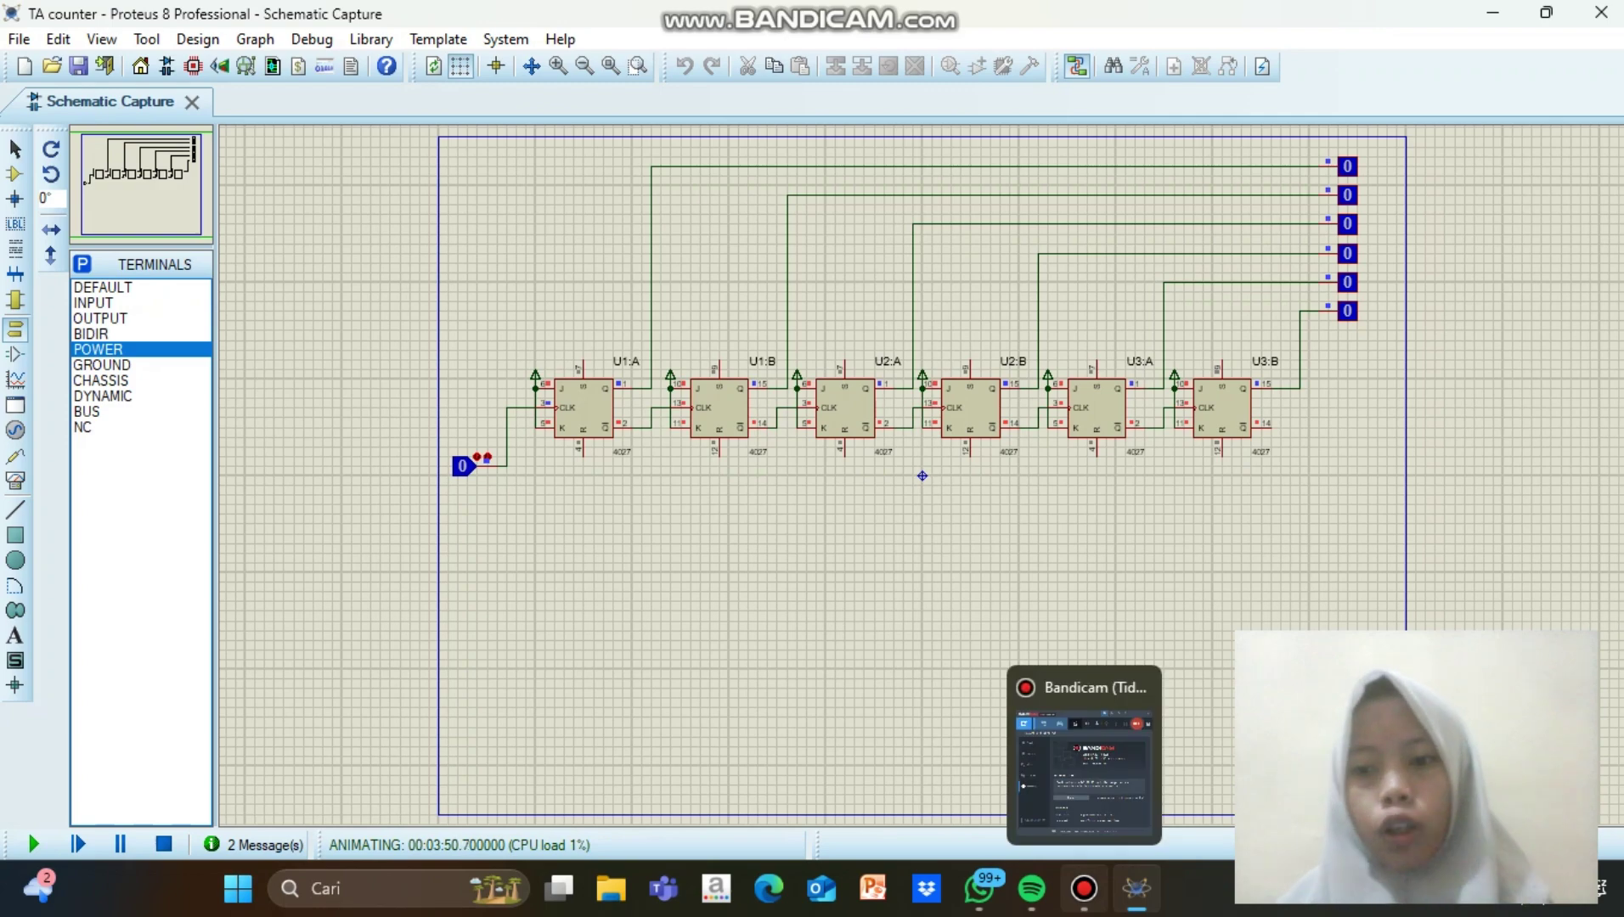
left_click(1084, 889)
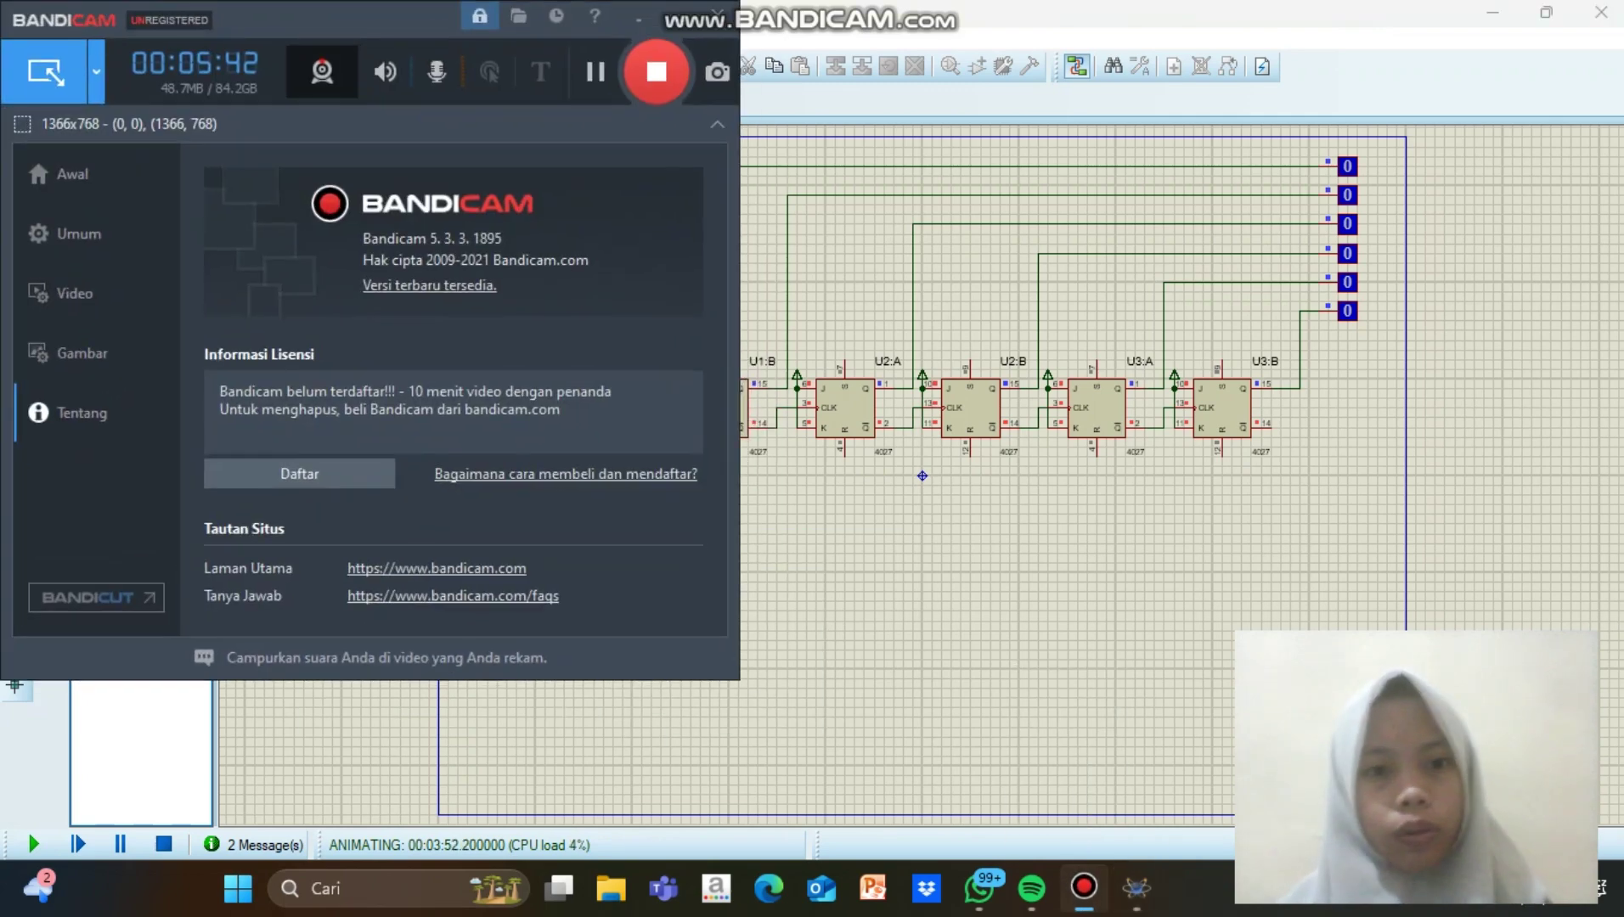